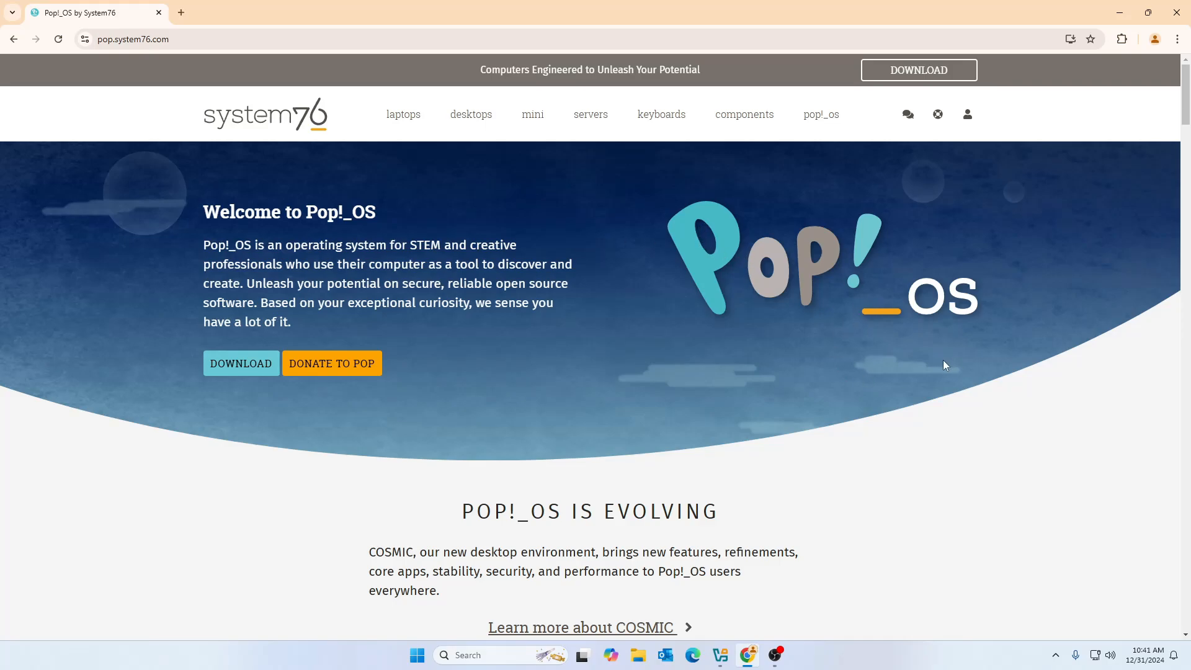
scroll(948, 354, "down", 1)
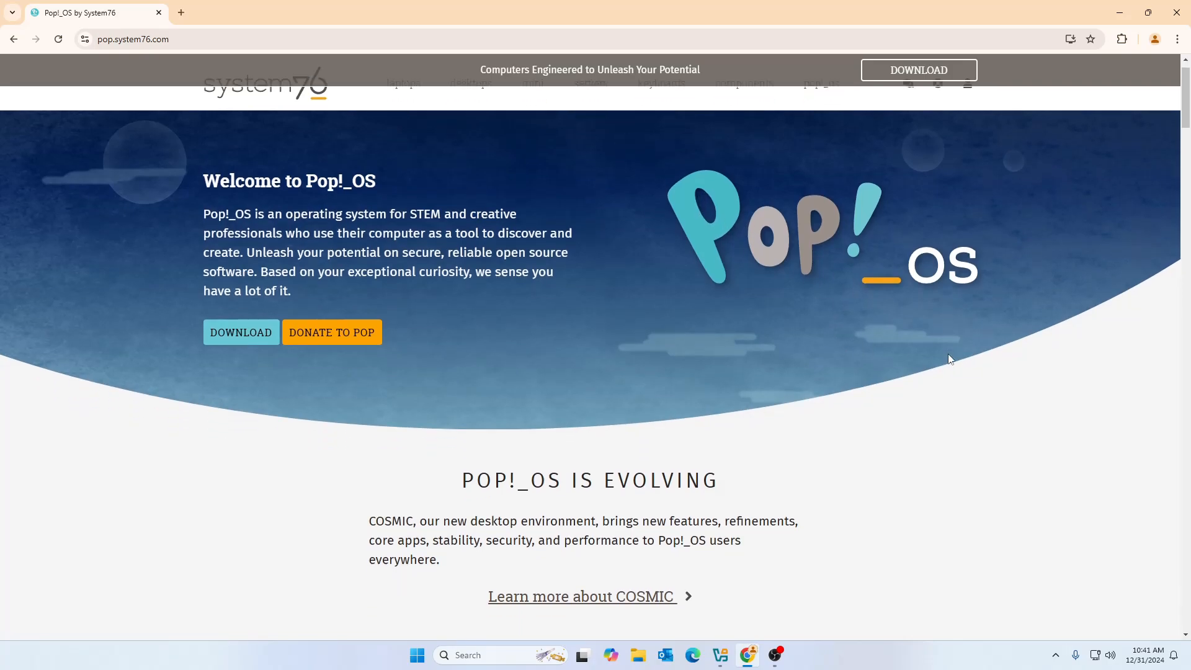
scroll(847, 296, "up", 1)
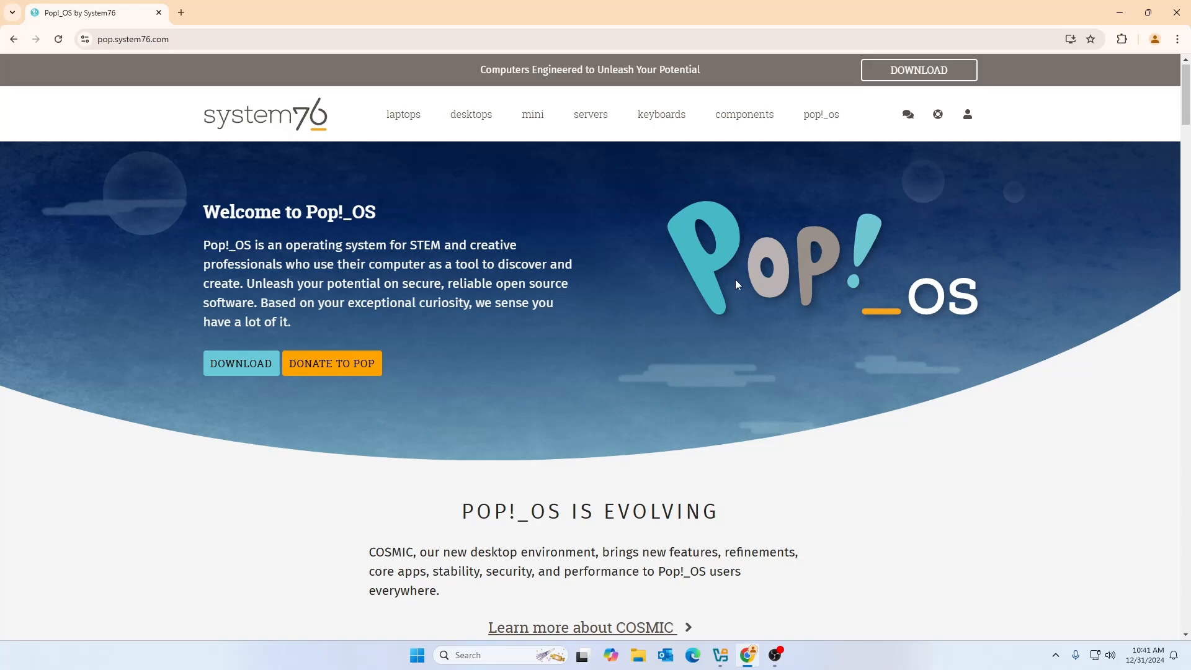
scroll(735, 282, "down", 2)
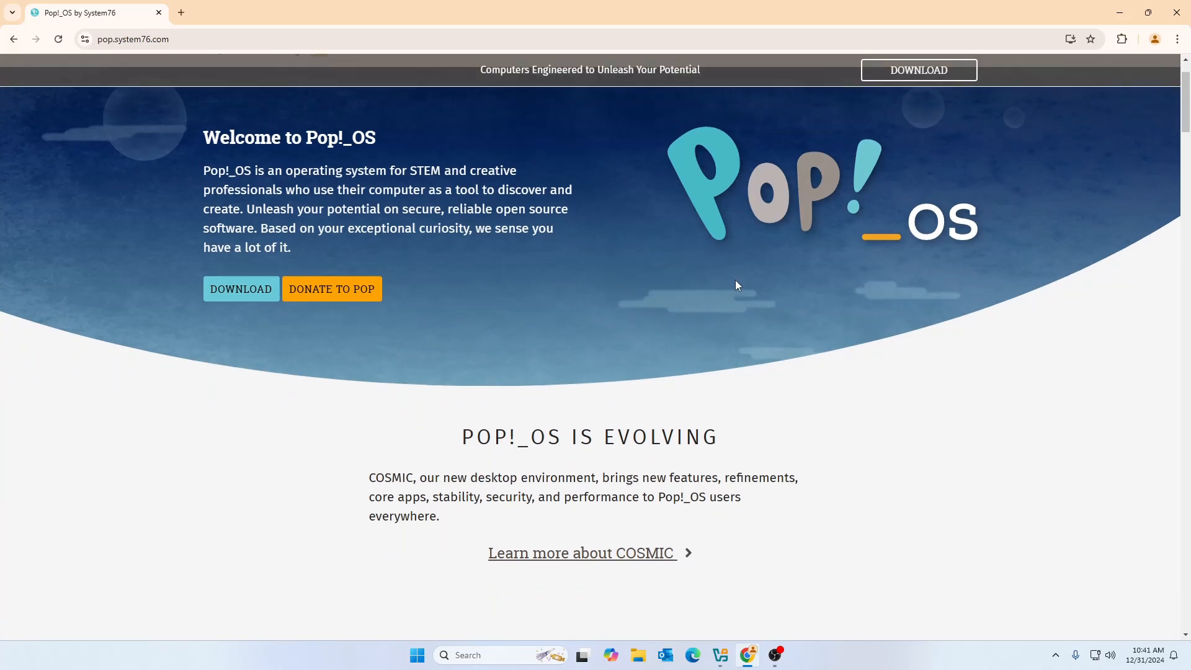
scroll(735, 282, "up", 2)
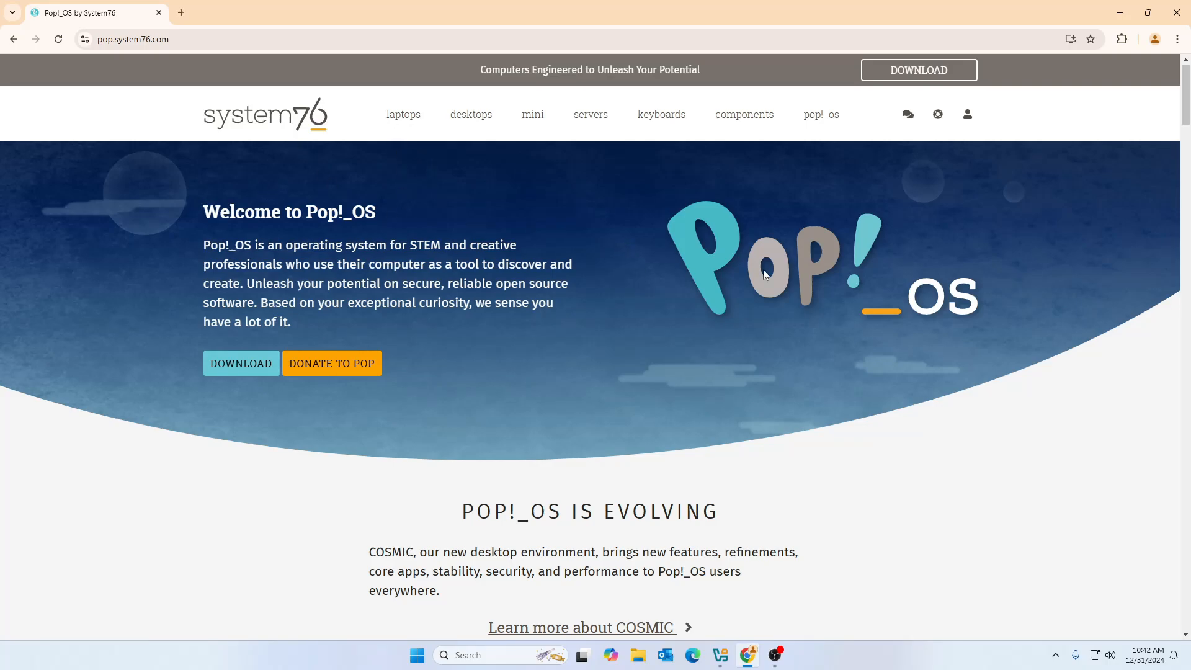
Open the laptops page and review the specifications and prices of the ultraportable models
left_click(407, 119)
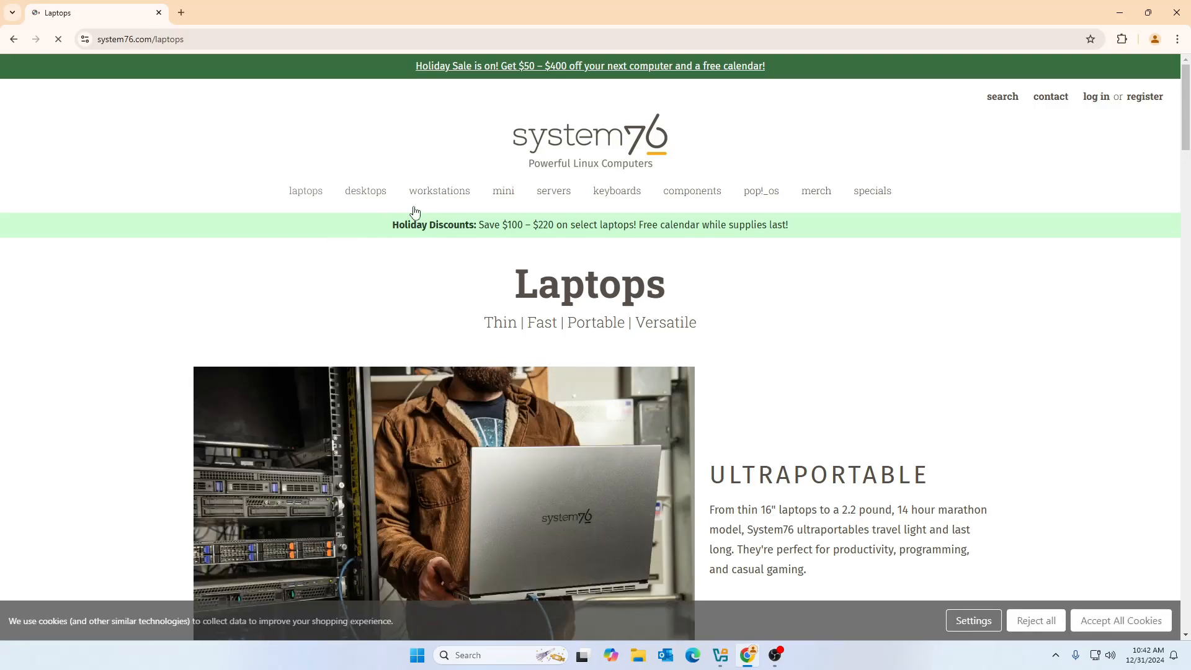
scroll(508, 292, "down", 1)
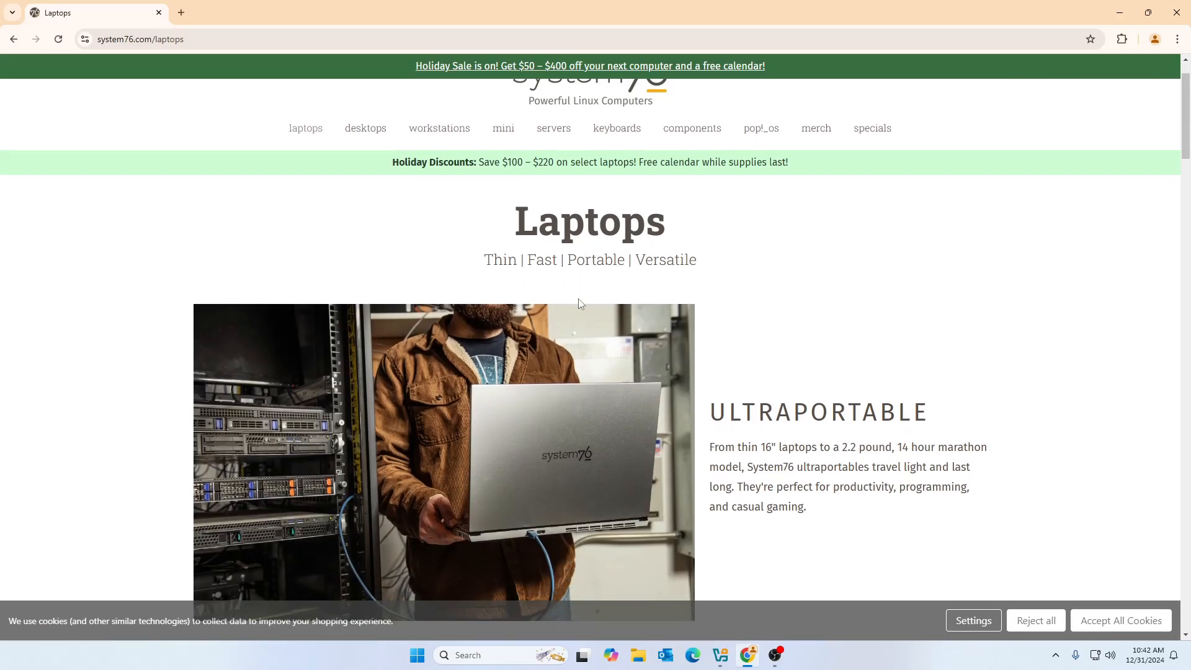
scroll(578, 310, "down", 3)
scroll(577, 313, "down", 5)
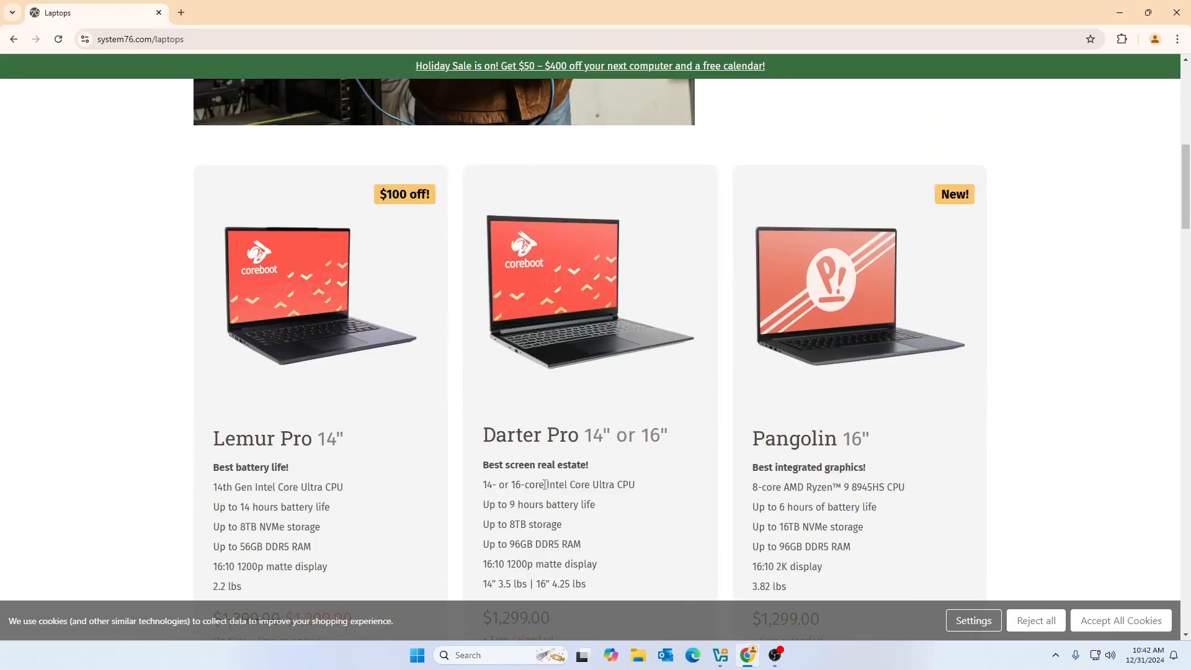
scroll(825, 406, "down", 1)
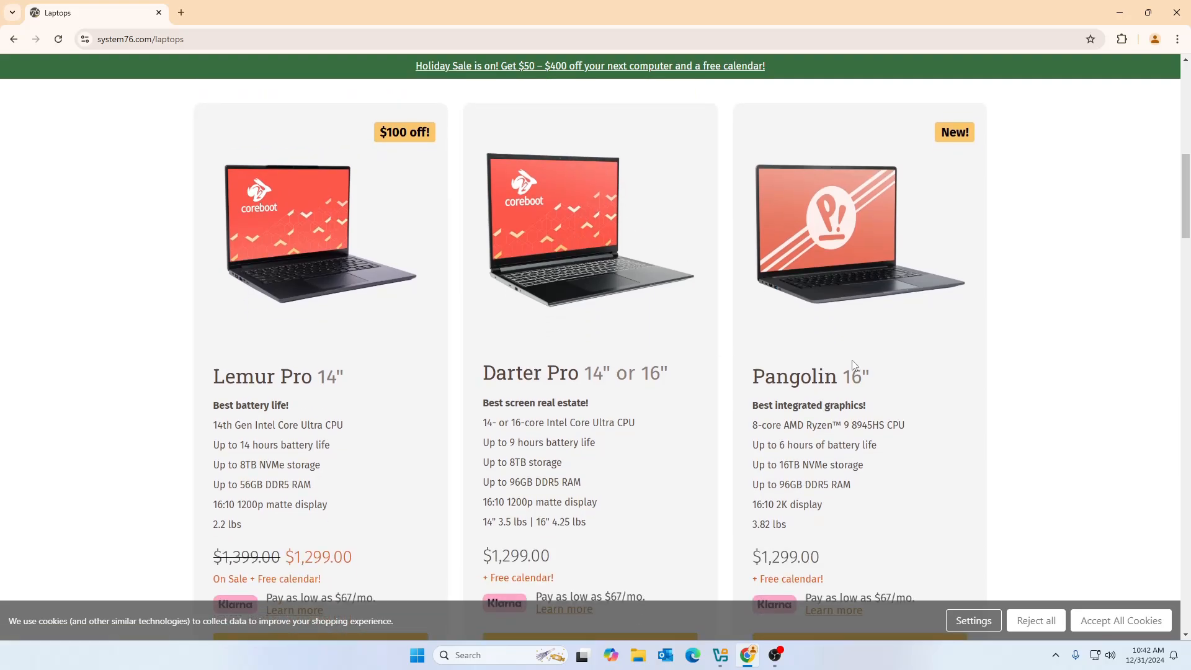
scroll(822, 397, "down", 1)
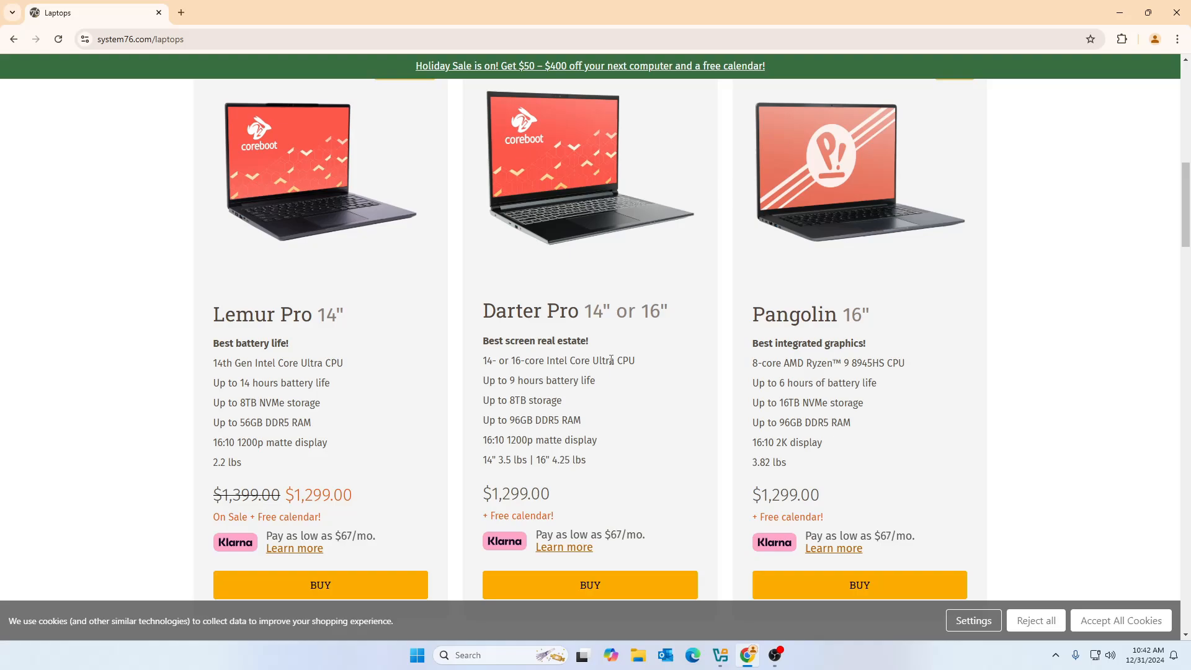
scroll(611, 359, "down", 3)
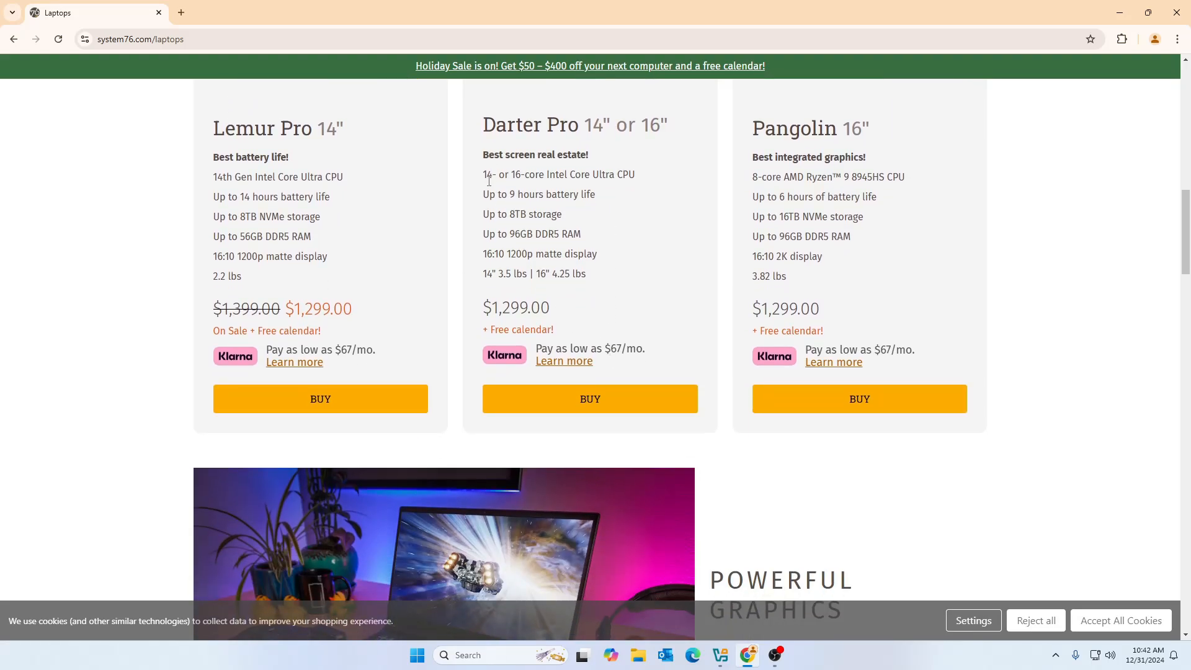
scroll(277, 247, "up", 1)
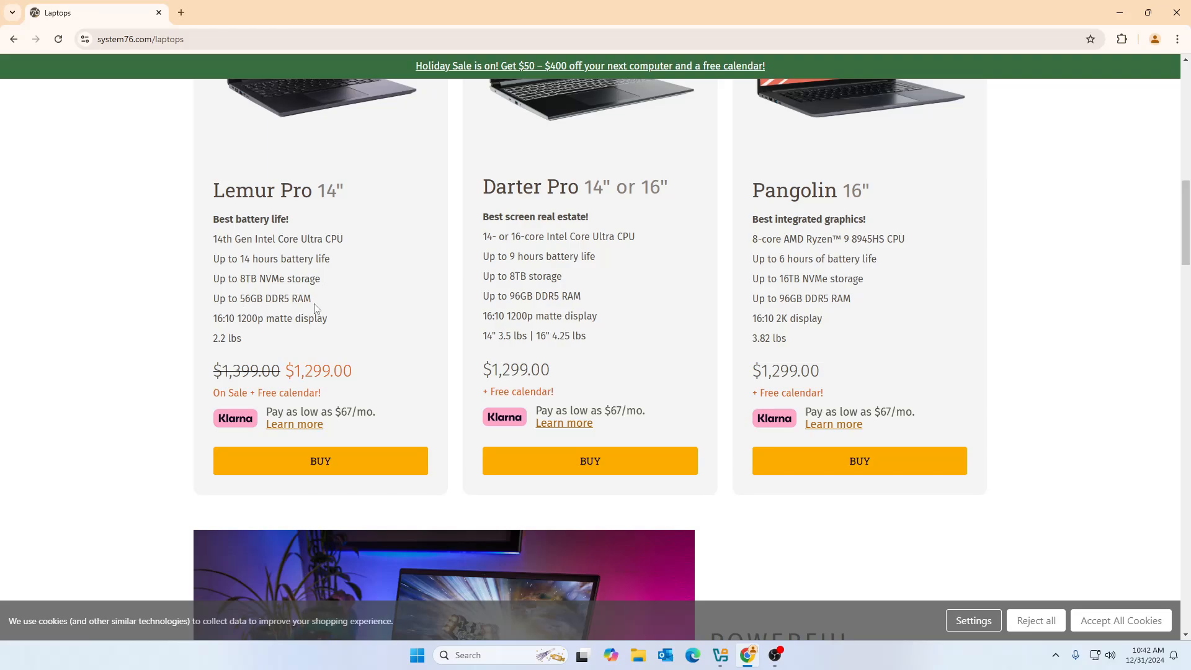
Highlight the Lemur Pro's maximum RAM figure and compare its specifications with the Darter Pro and Pangolin
left_click_drag(239, 301, 262, 299)
scroll(322, 328, "down", 1)
scroll(304, 276, "up", 1)
scroll(298, 282, "up", 3)
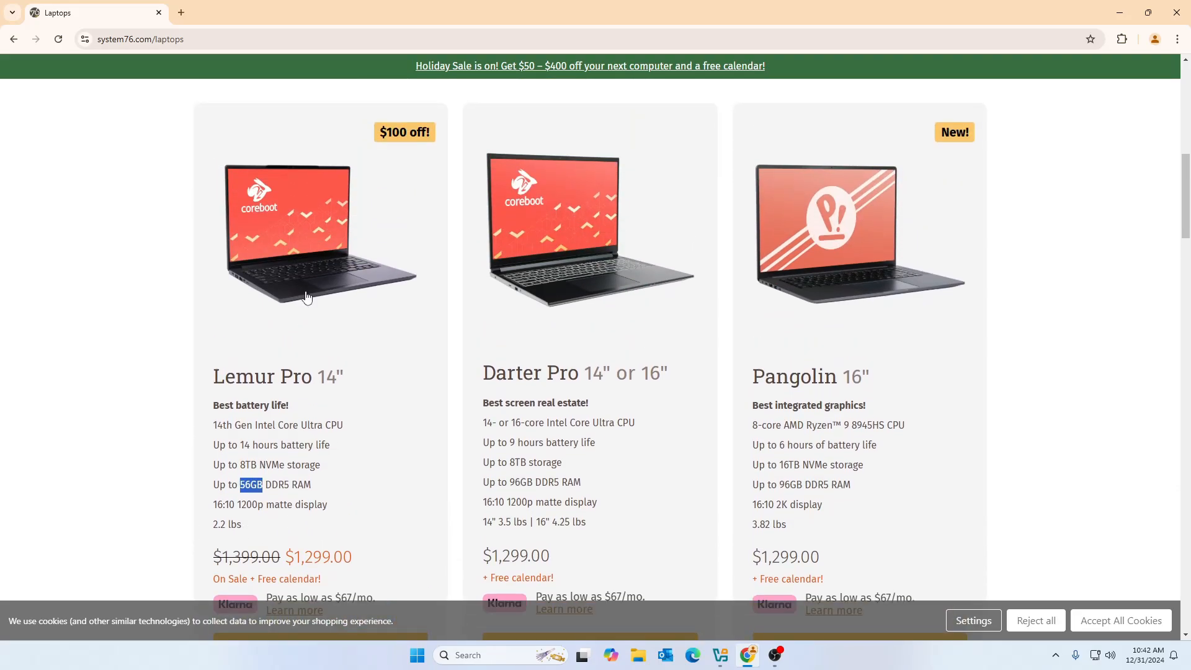
scroll(327, 381, "down", 1)
scroll(485, 427, "down", 1)
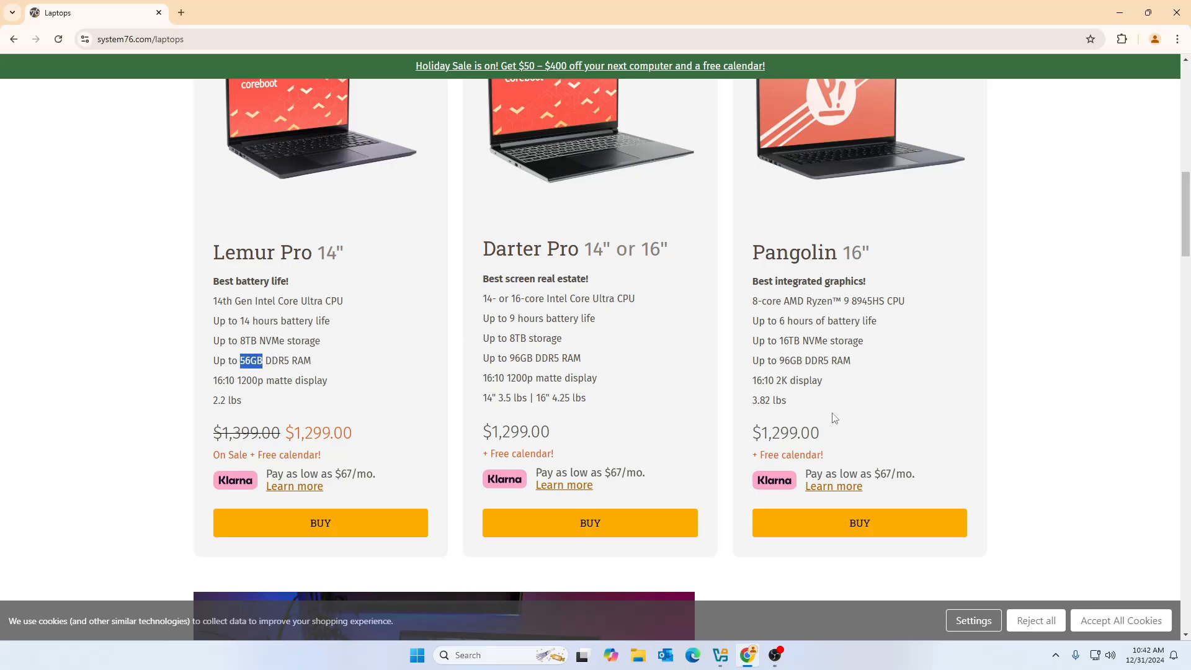
scroll(772, 273, "down", 1)
scroll(781, 372, "up", 10)
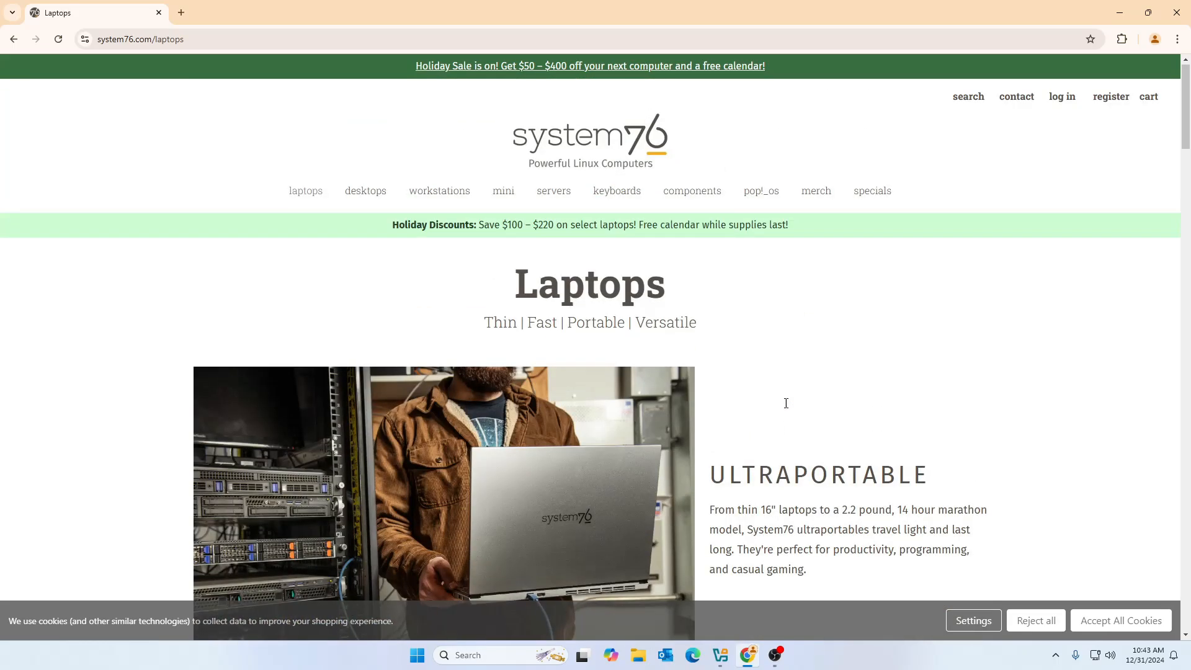
Open the desktops page and review the specifications and prices of the Thelio Spark models
left_click(363, 195)
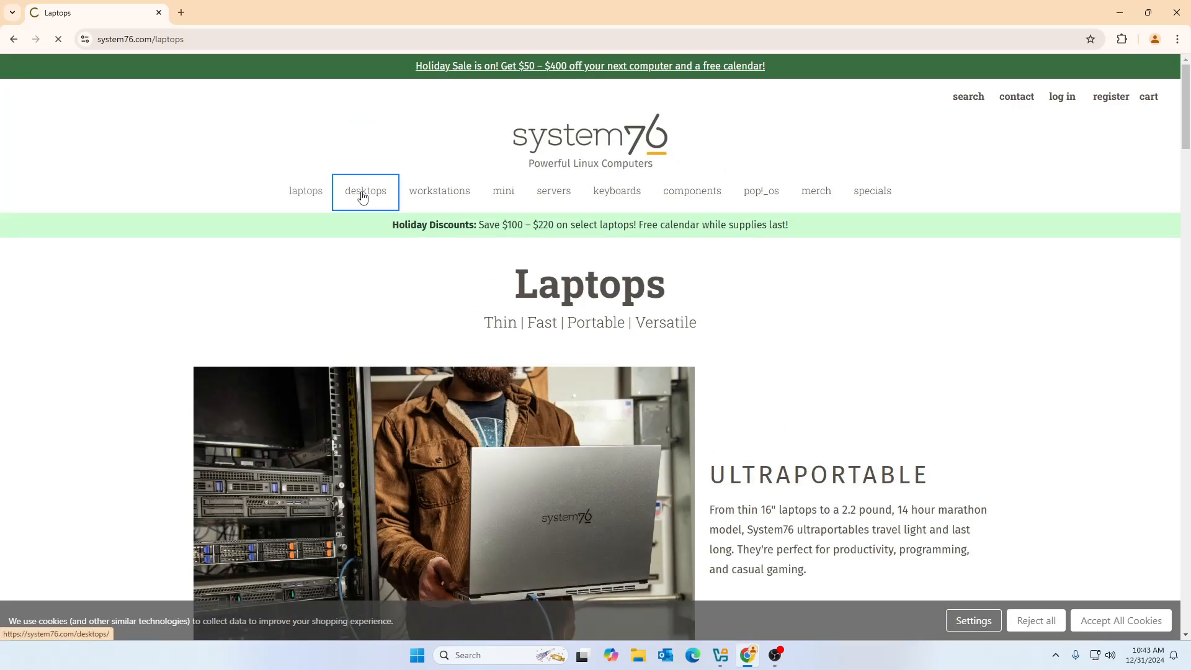
scroll(859, 387, "down", 4)
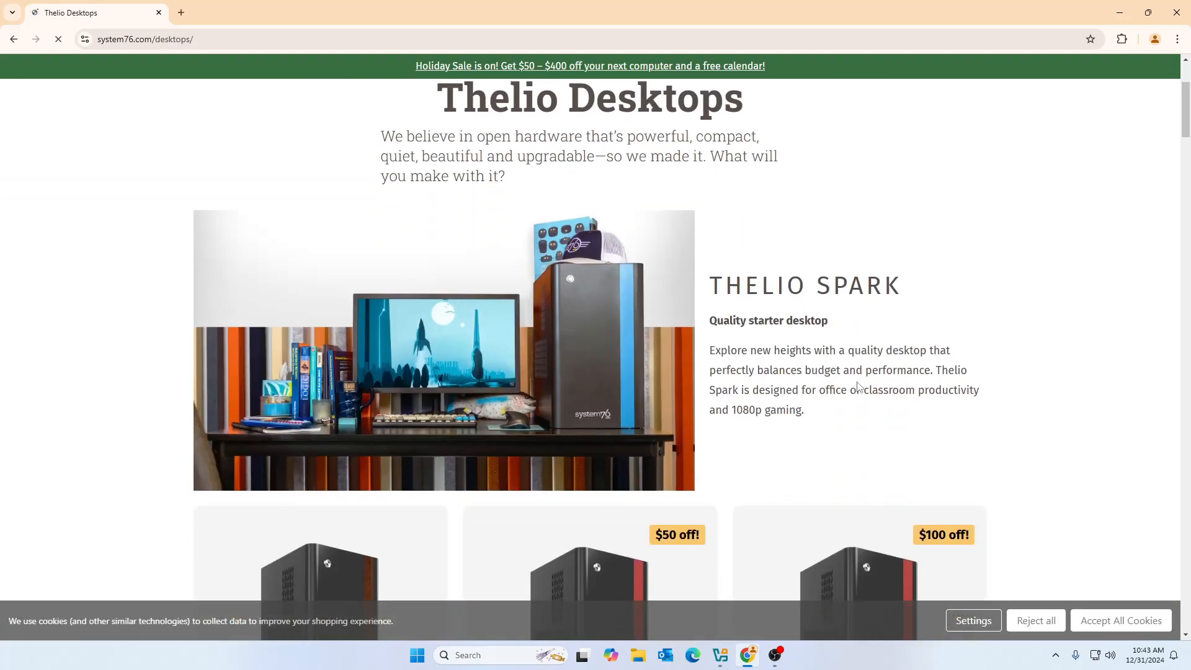
scroll(859, 387, "down", 6)
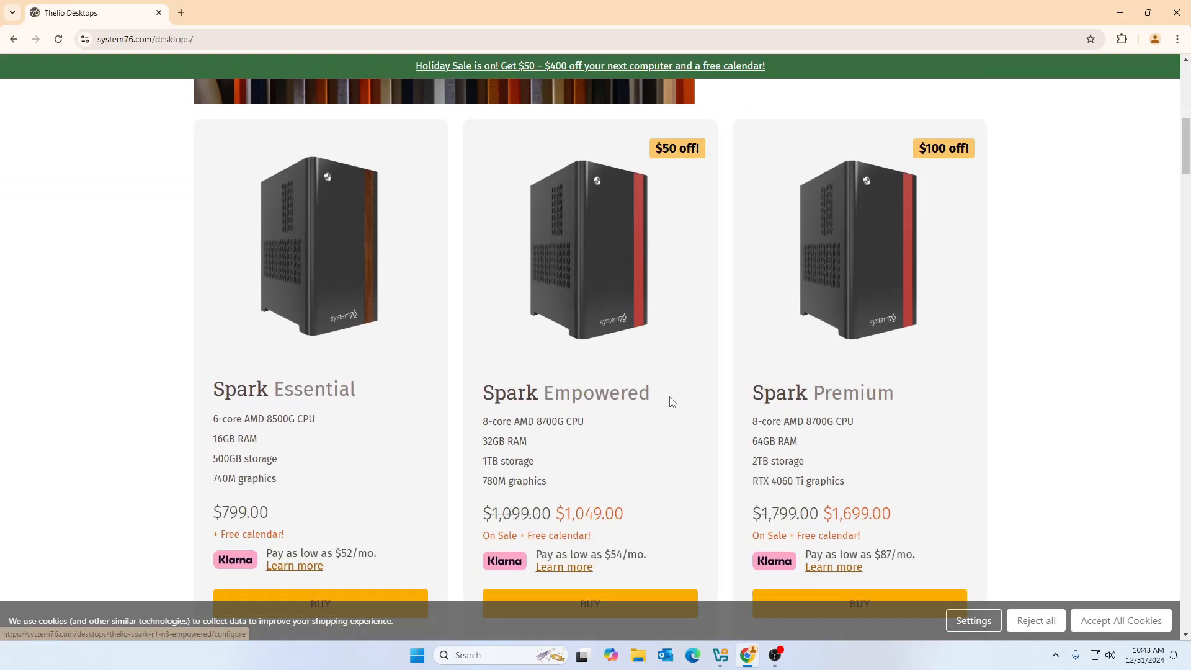
scroll(663, 398, "down", 2)
scroll(552, 257, "down", 1)
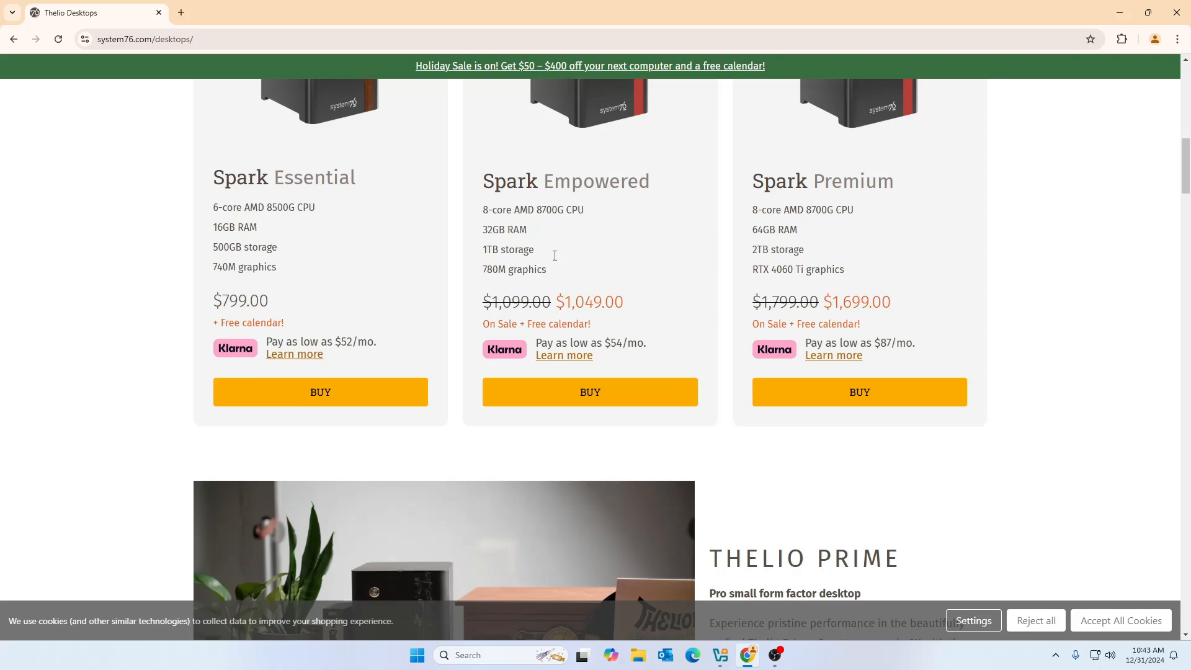
scroll(554, 267, "up", 9)
scroll(553, 285, "up", 3)
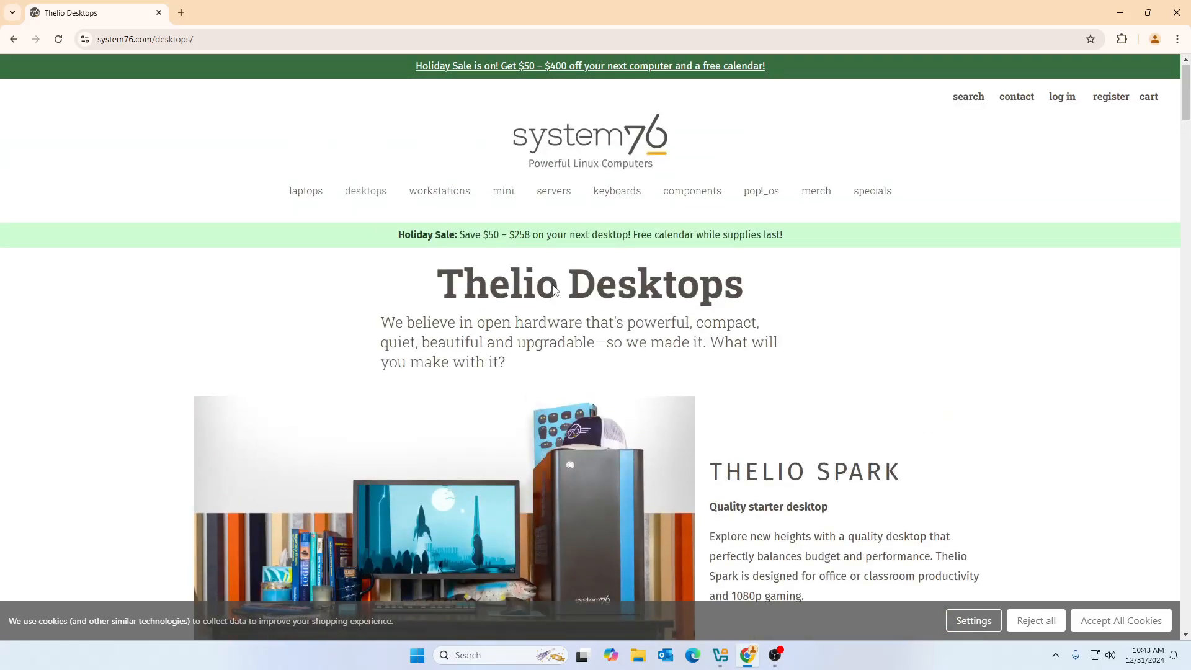
Open the workstations page and review the Astra, Major and Mega custom models
left_click(451, 196)
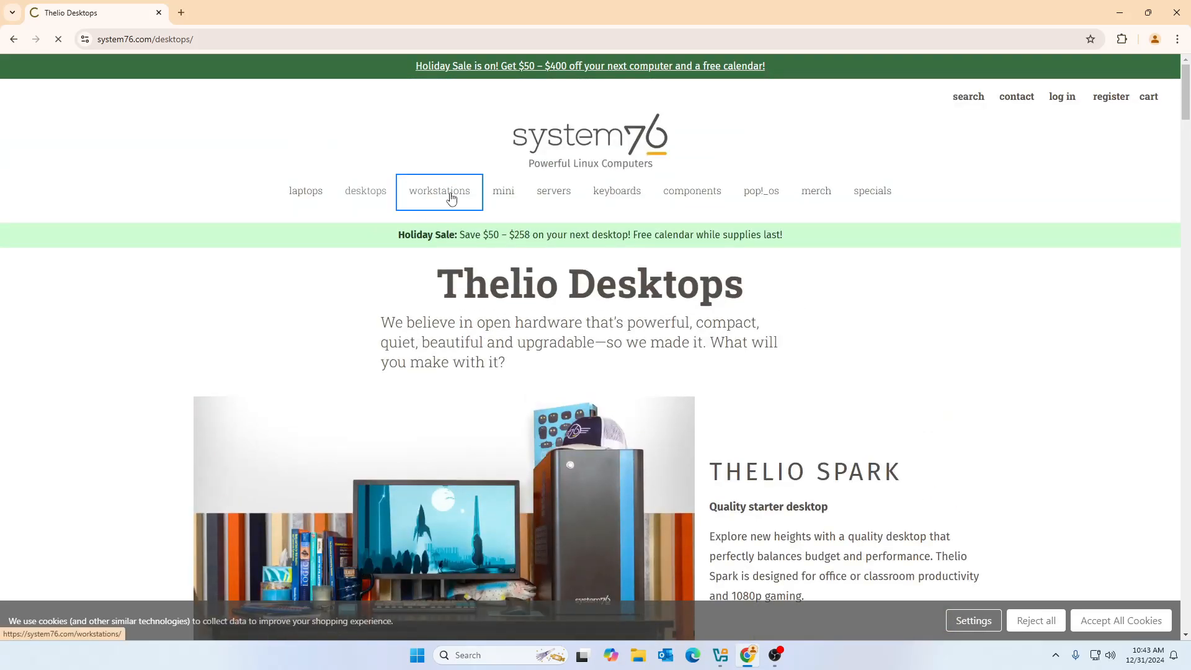
scroll(570, 366, "down", 8)
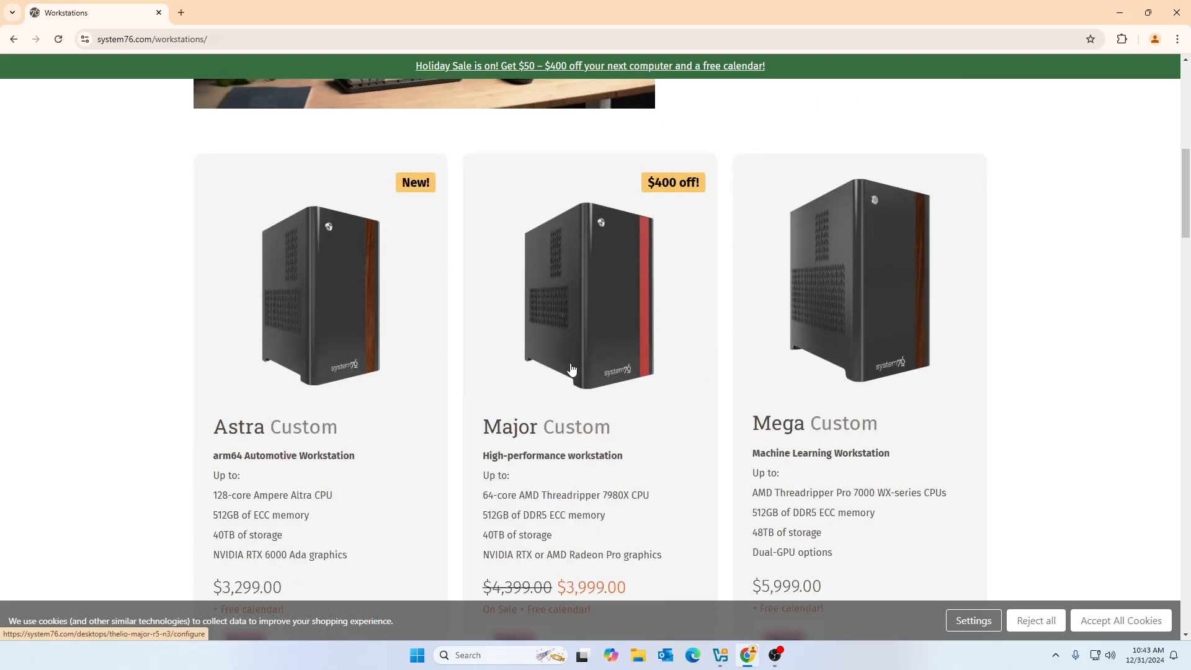
scroll(571, 368, "down", 1)
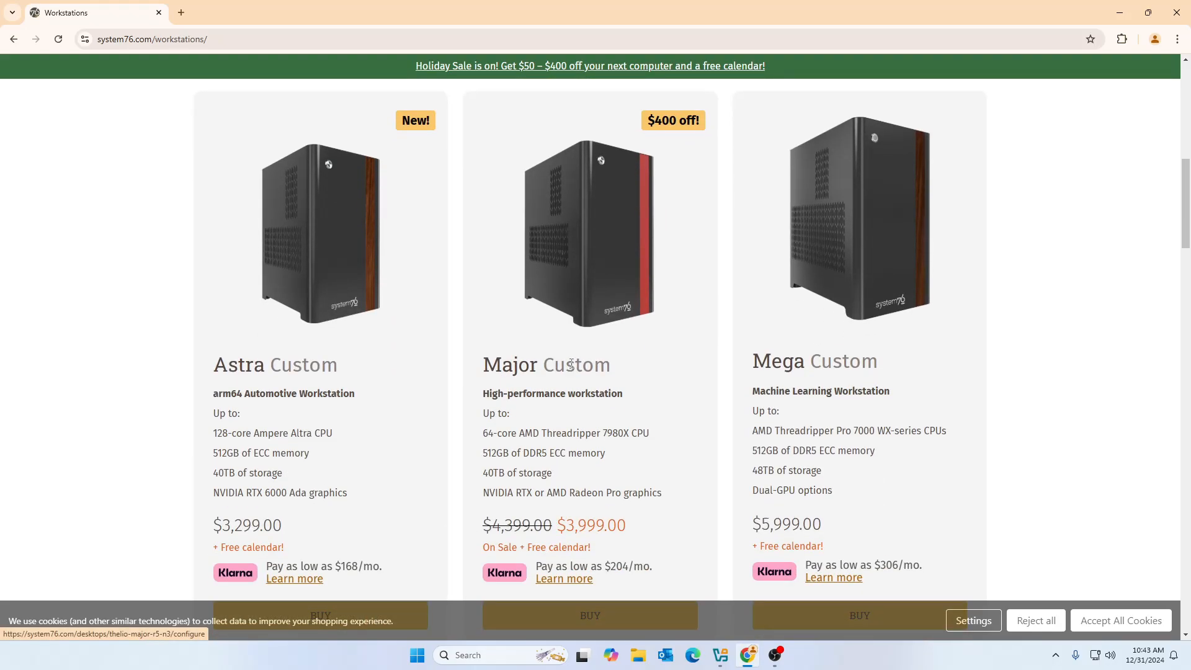
scroll(571, 364, "up", 10)
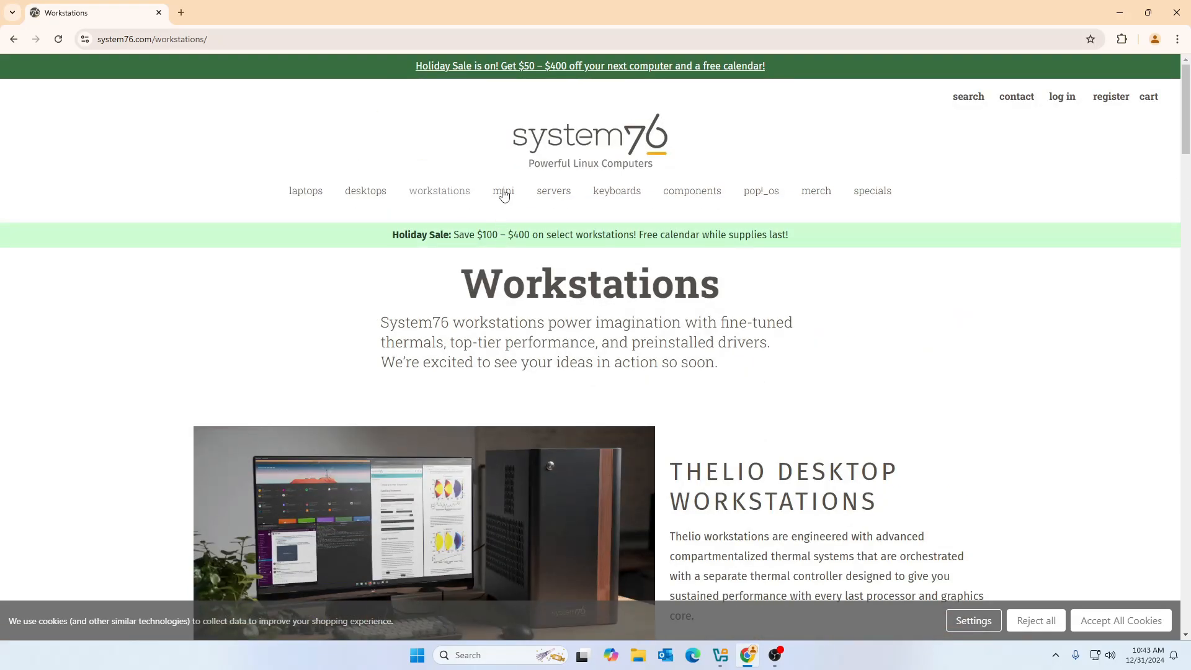
Open the mini computer page and examine the Meerkat's starting price, multi-display setup and short and tall size options
left_click(512, 195)
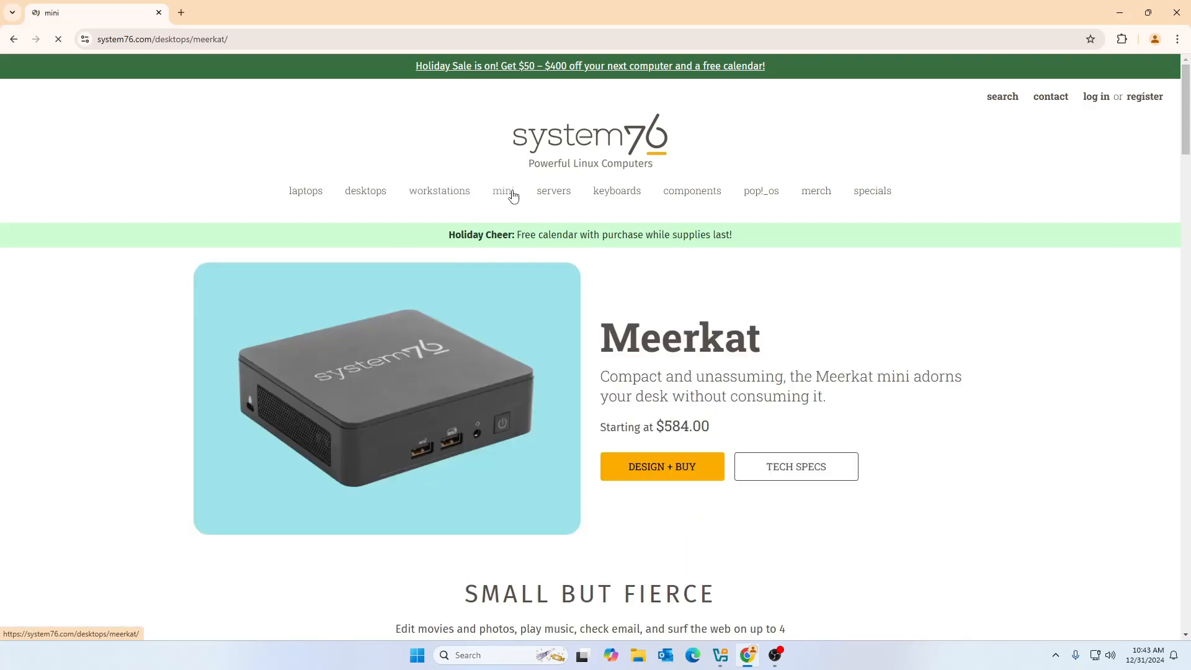
scroll(526, 364, "down", 8)
scroll(526, 371, "up", 8)
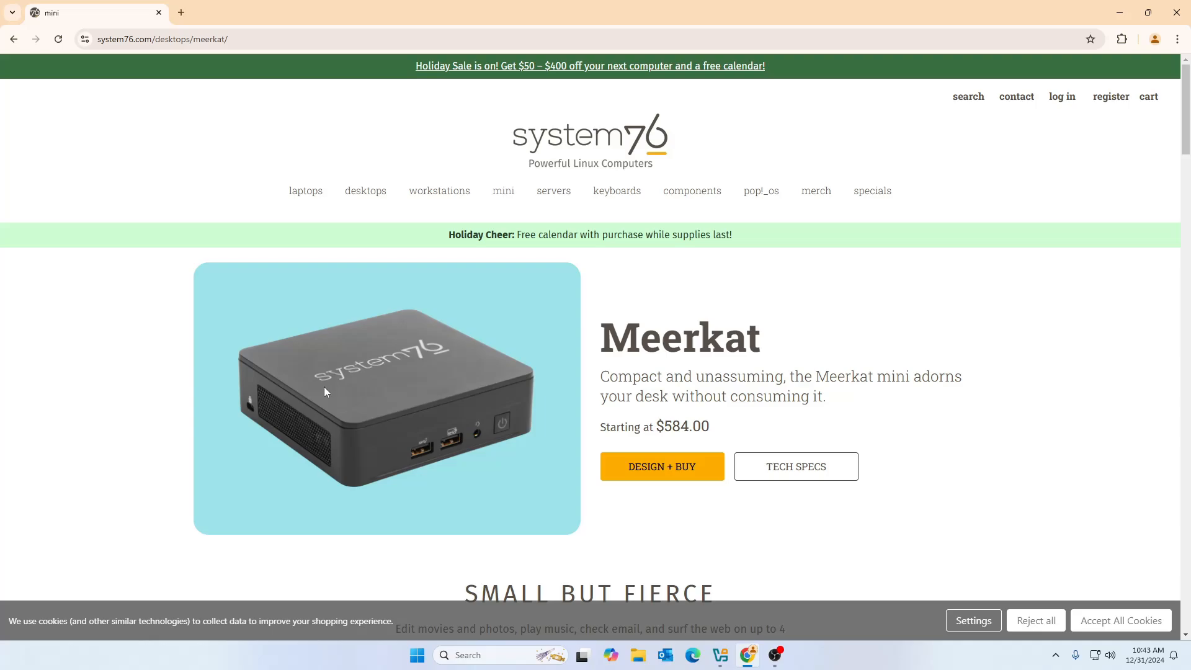
scroll(418, 392, "down", 2)
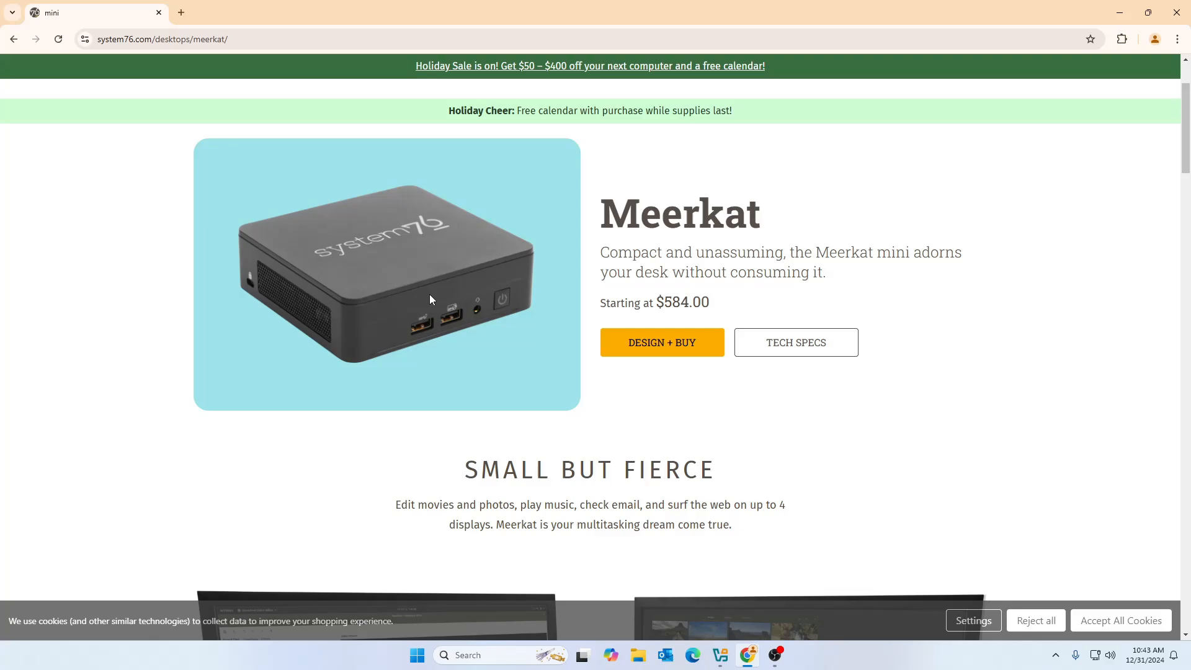
scroll(432, 300, "down", 8)
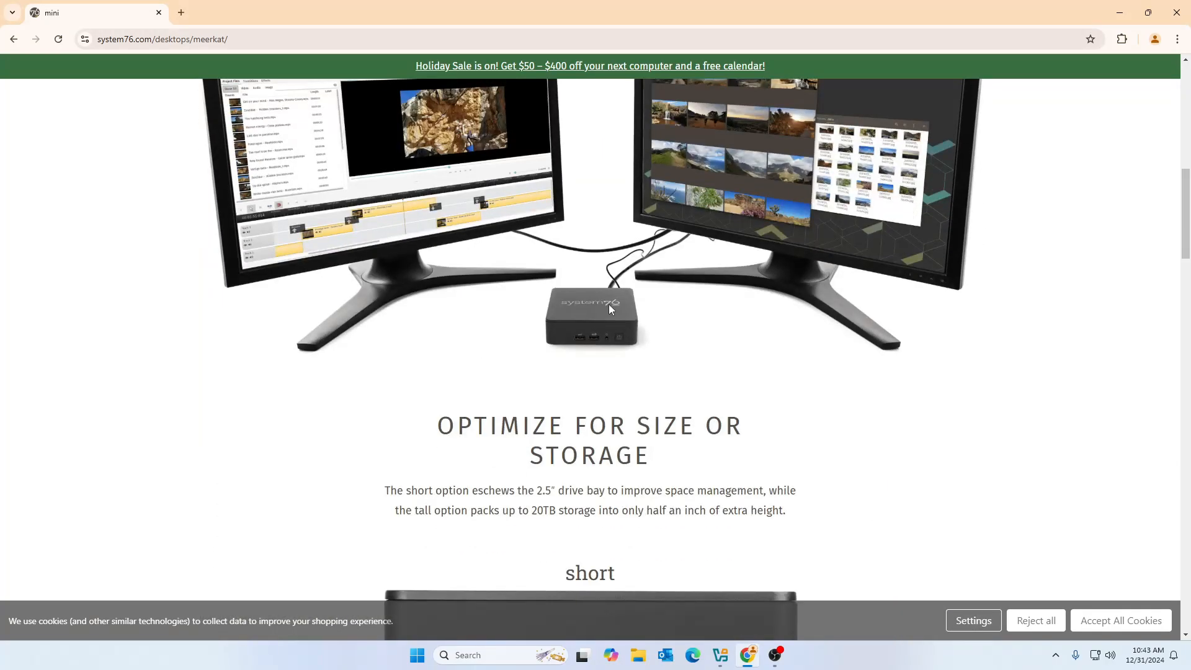
scroll(638, 319, "down", 3)
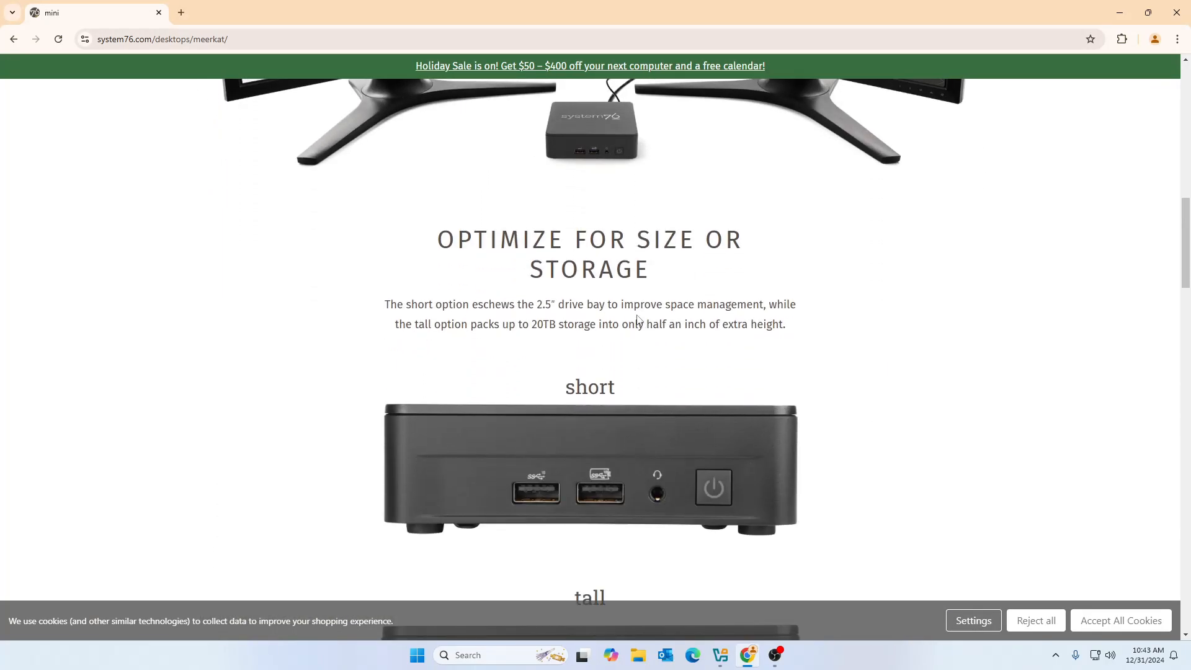
scroll(638, 319, "down", 1)
scroll(677, 421, "up", 3)
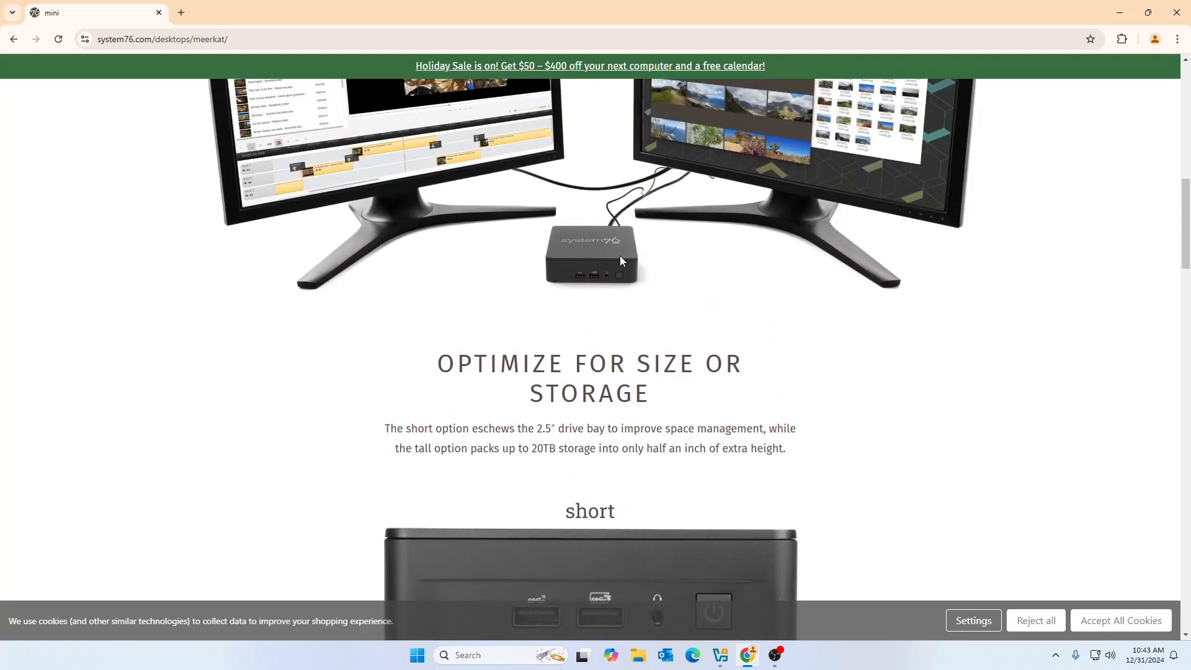
scroll(620, 260, "up", 4)
scroll(592, 438, "up", 6)
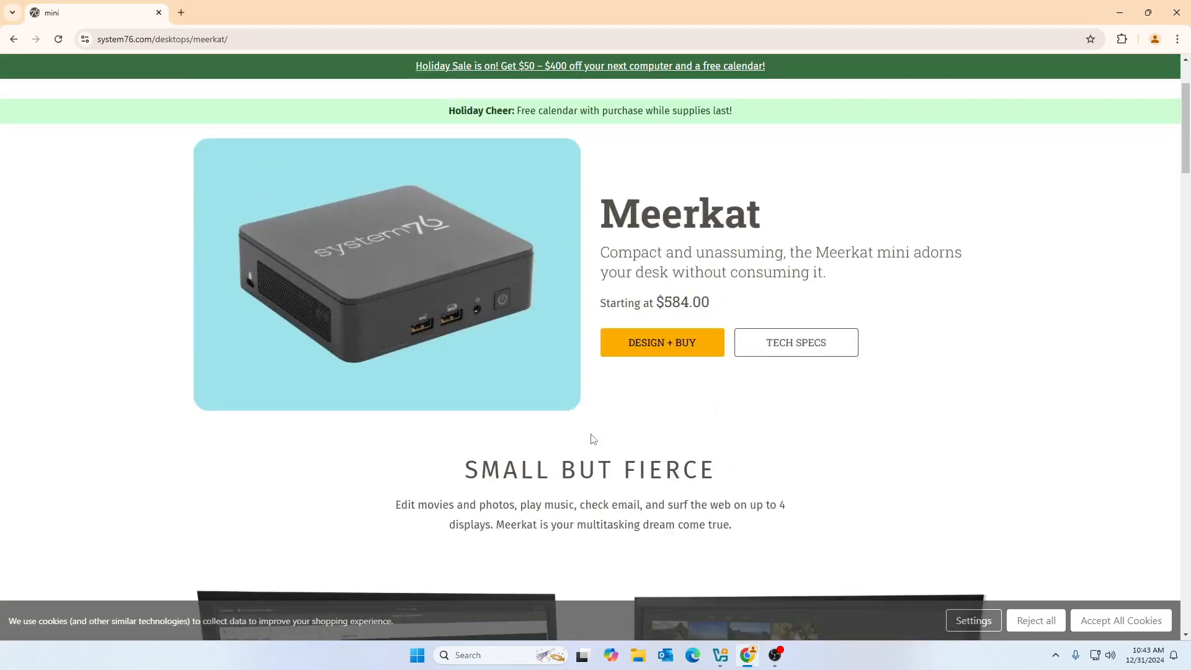
scroll(592, 438, "up", 2)
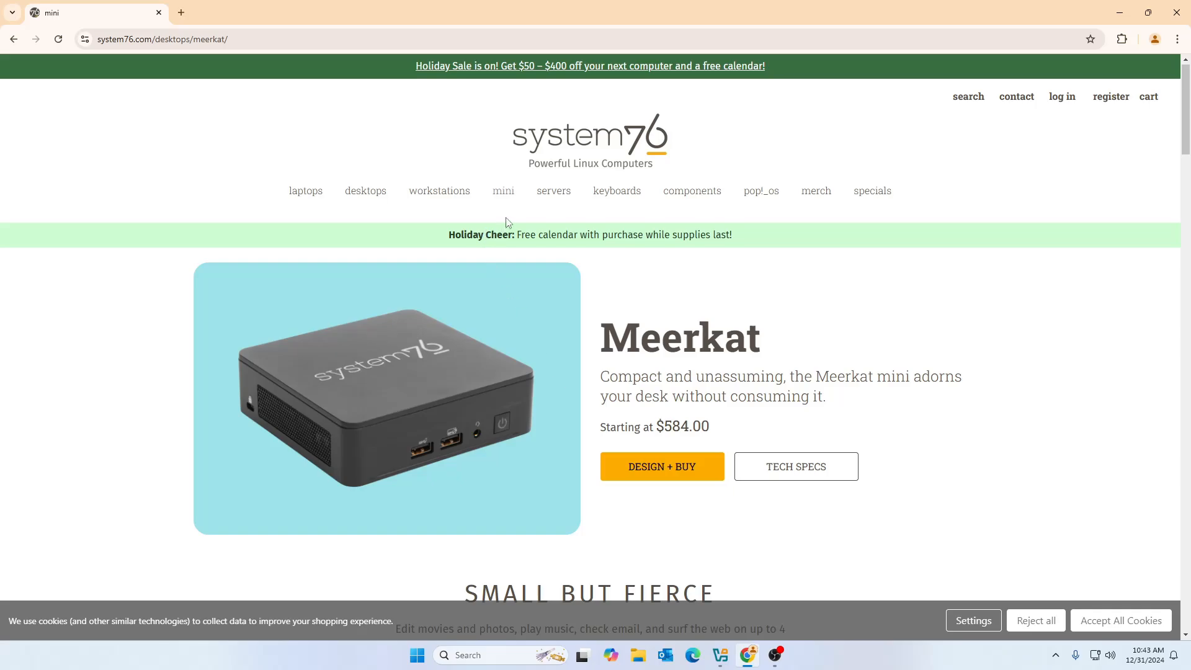
Look through the server lines on the servers page, and open the keyboards page
left_click(556, 195)
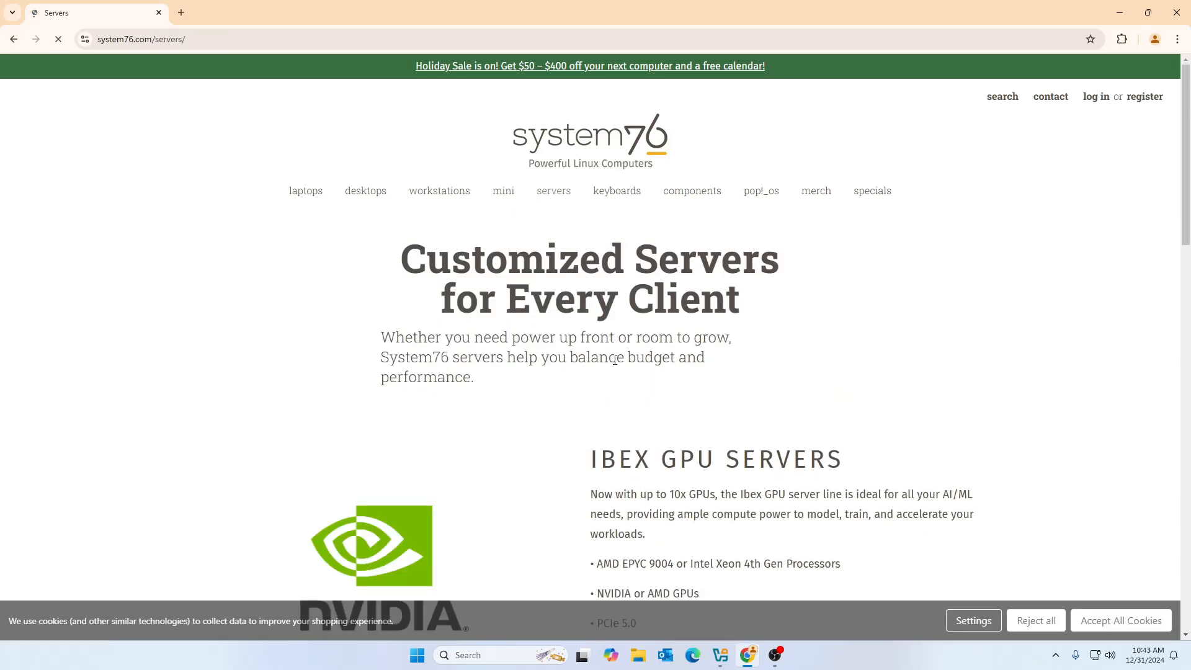
scroll(638, 418, "down", 13)
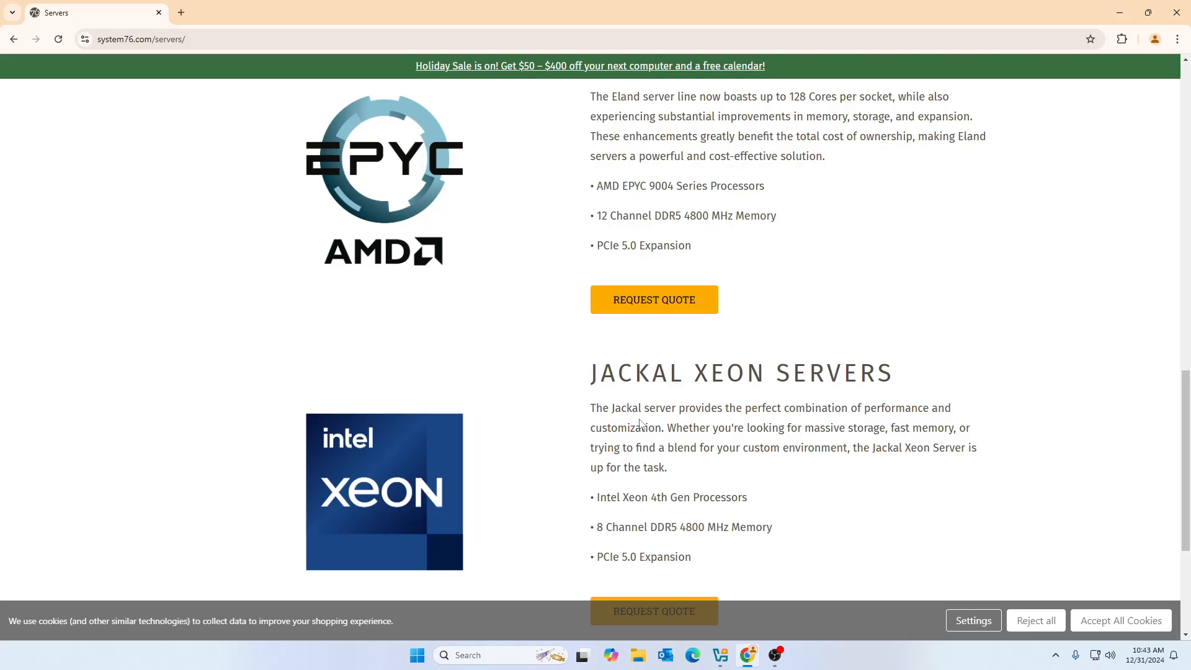
scroll(638, 415, "up", 16)
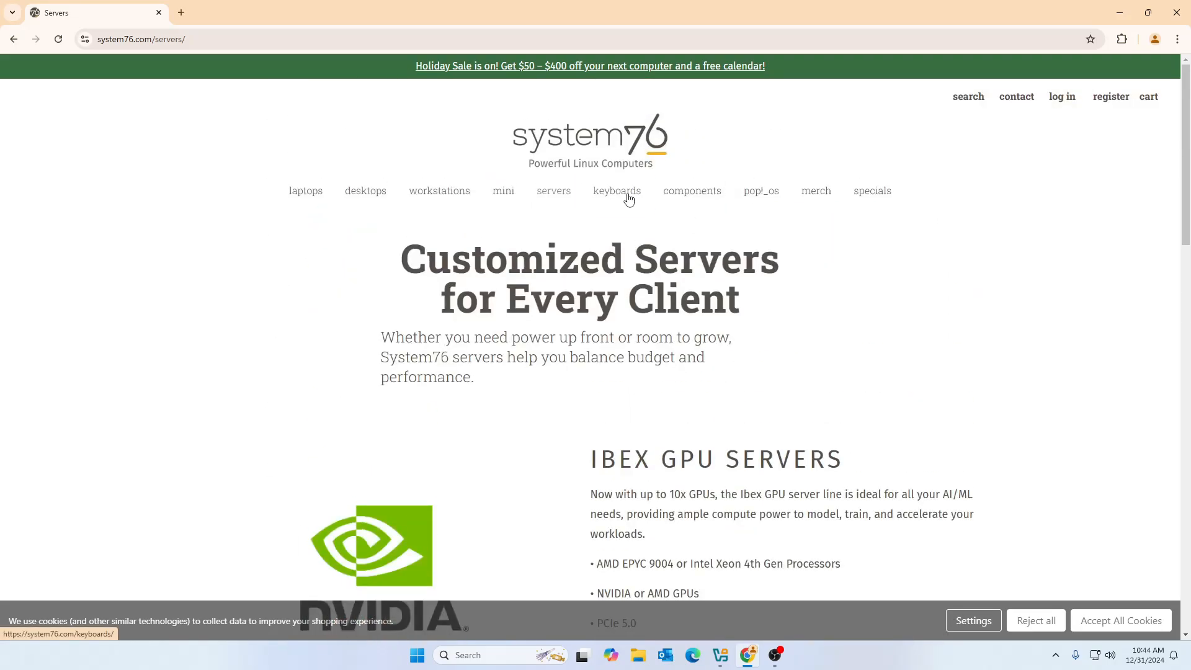
left_click(627, 195)
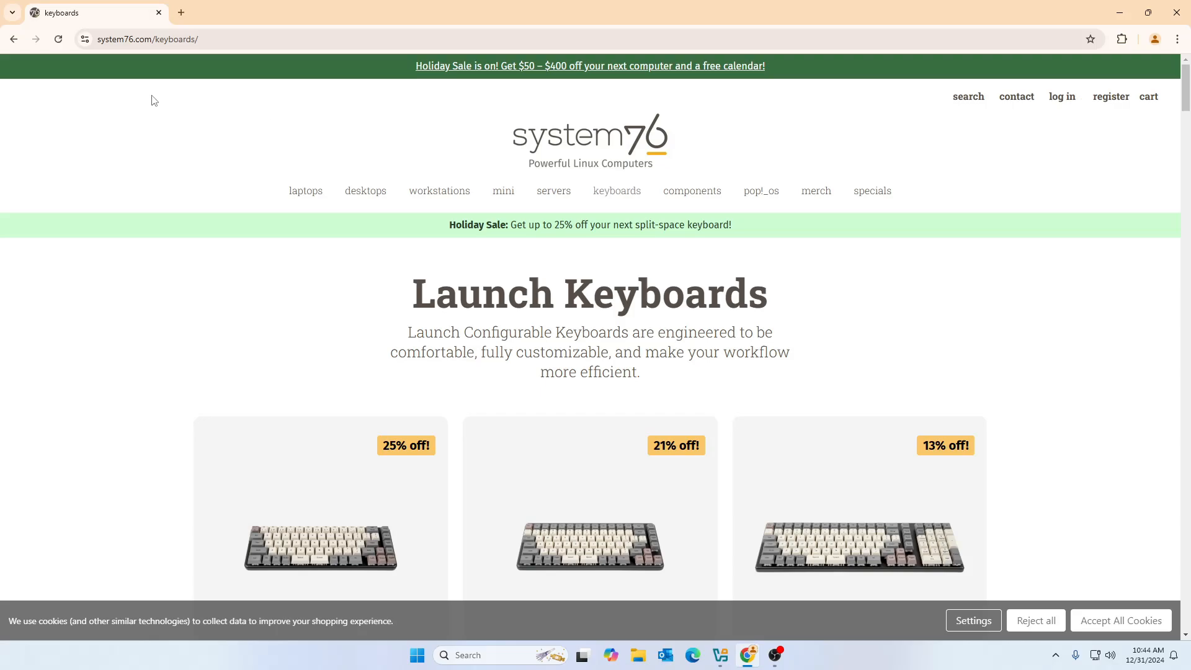
Go back through the visited store pages to the Pop!_OS home page
left_click(18, 41)
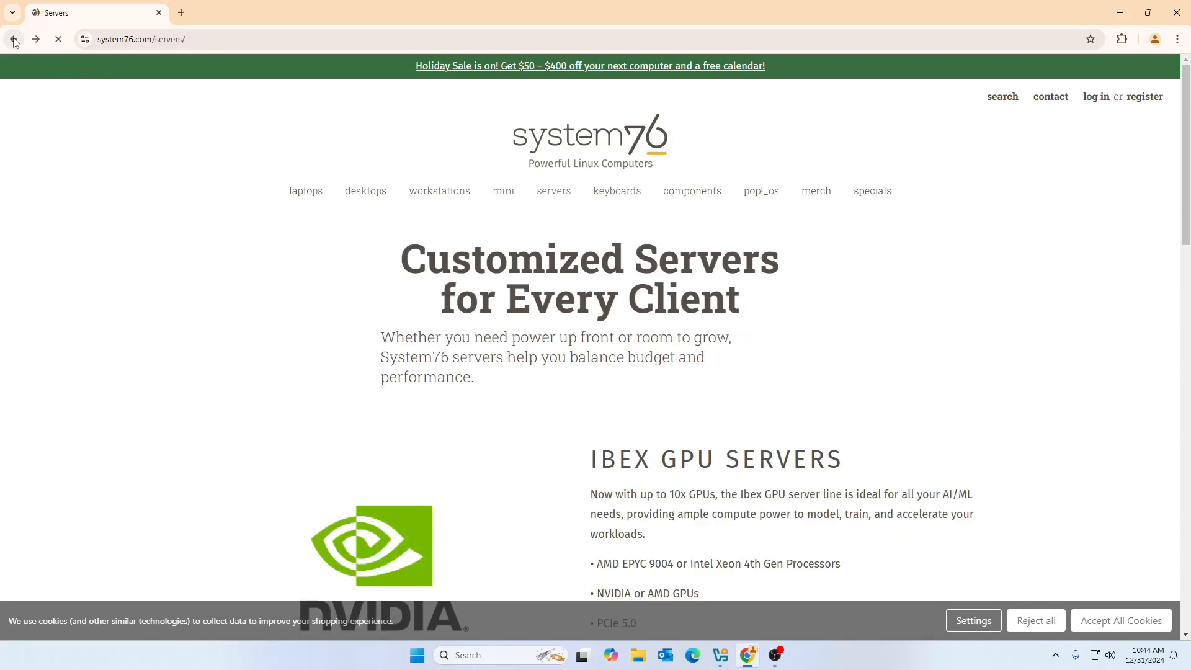
left_click(14, 40)
left_click(14, 40)
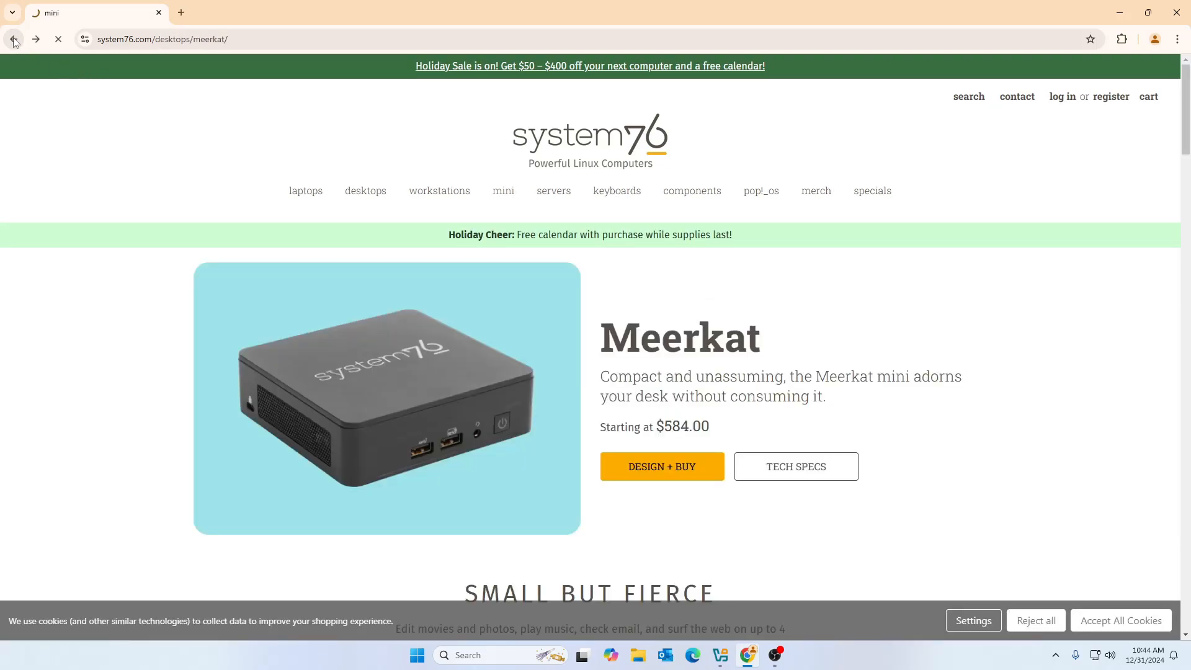
left_click(14, 40)
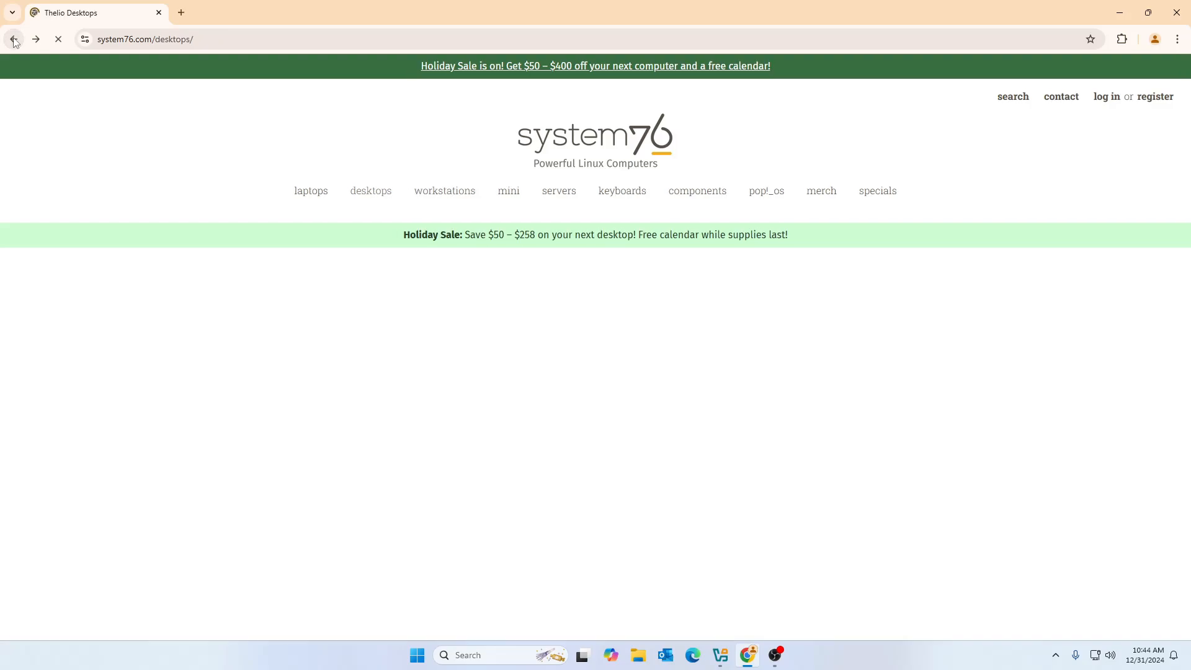
left_click(14, 40)
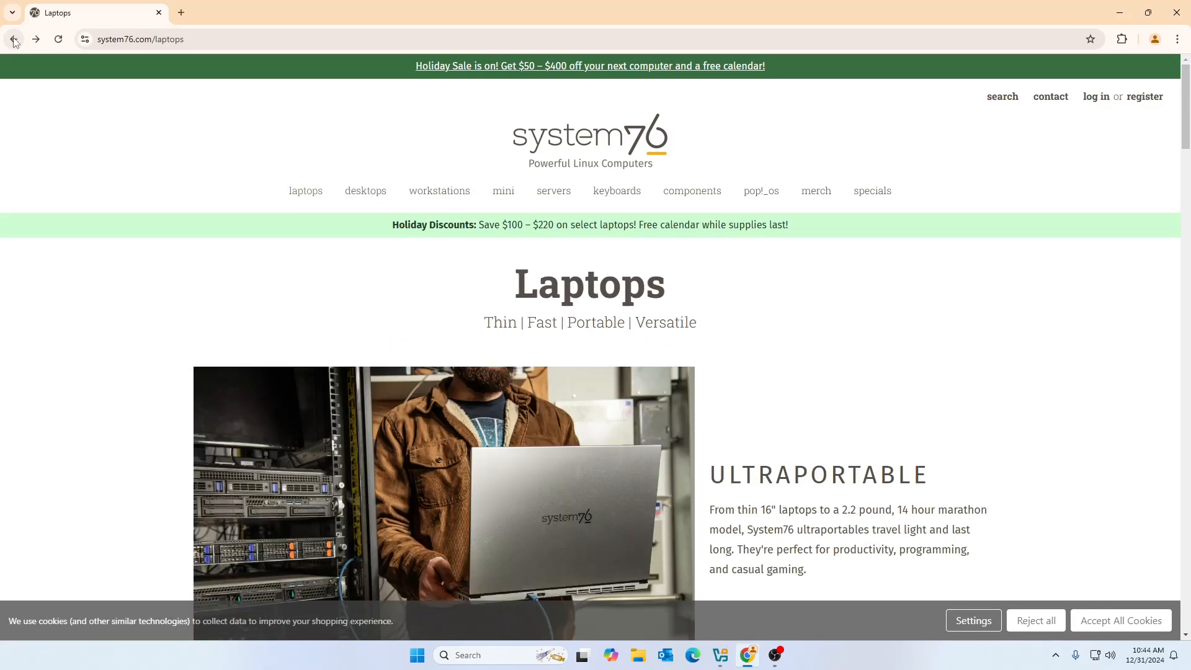
left_click(14, 40)
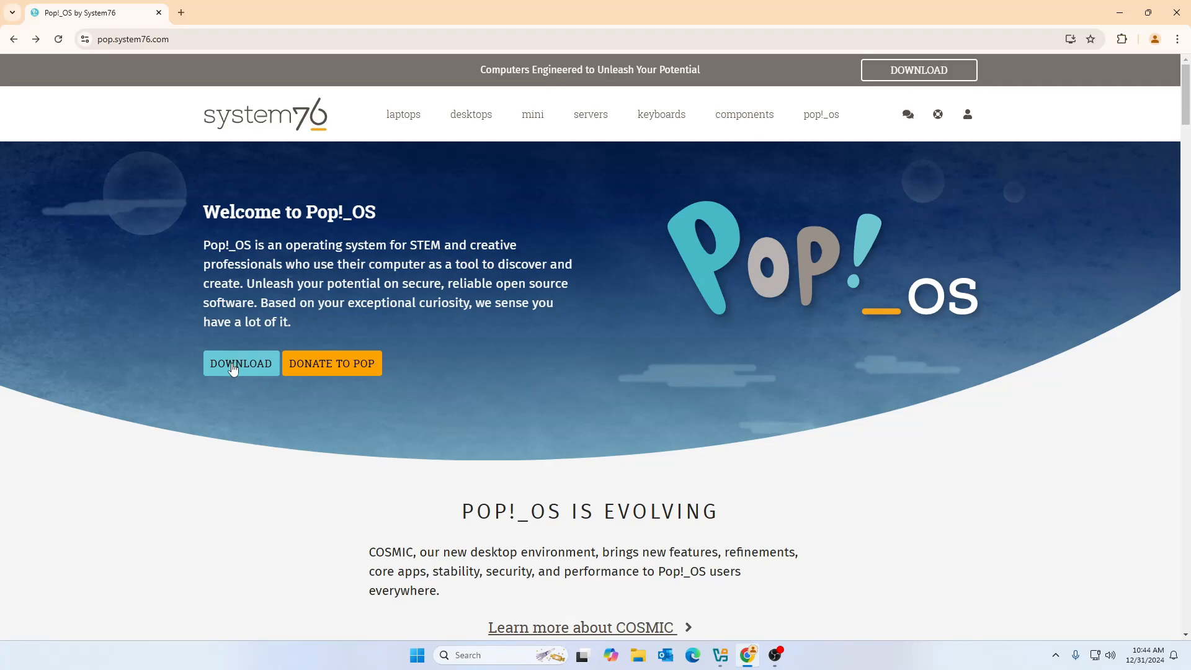
Review the Pop!_OS home page sections on workflow, development toolkits, matching hardware and other features
scroll(705, 442, "down", 2)
scroll(508, 349, "down", 6)
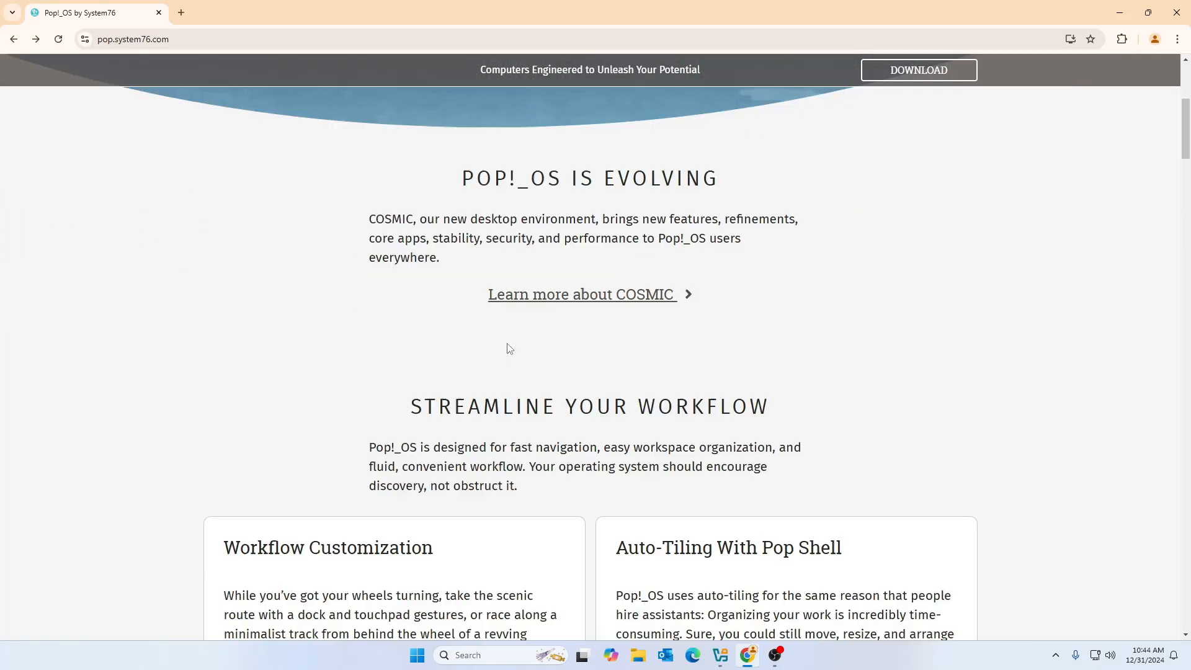
scroll(508, 349, "down", 10)
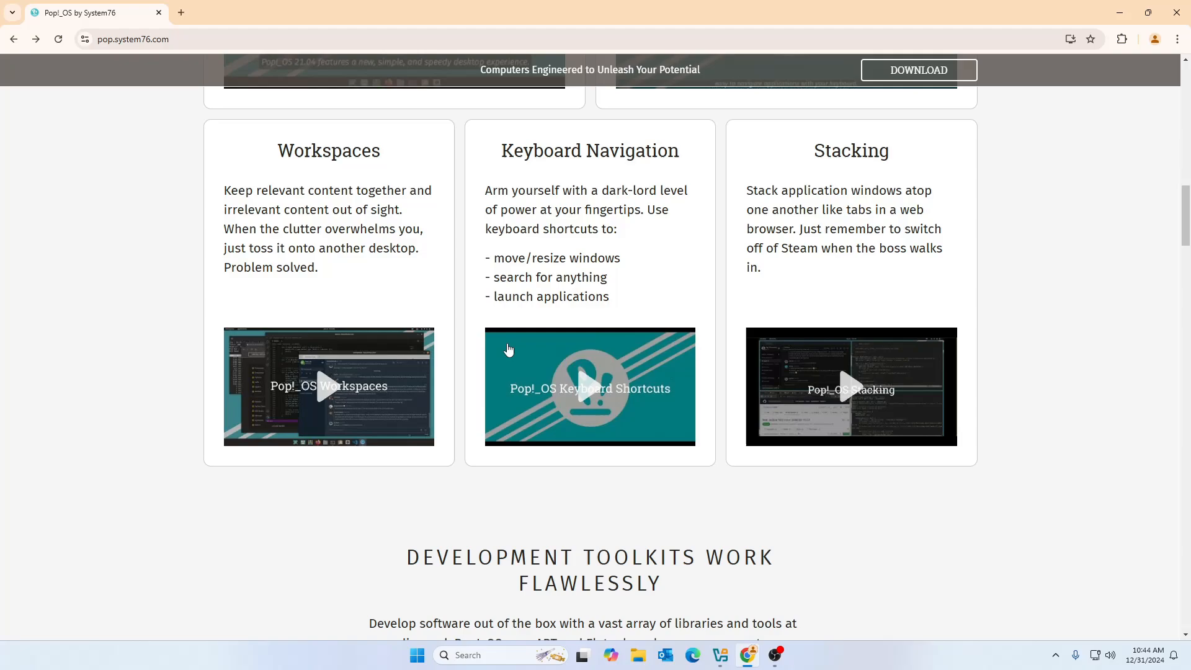
scroll(508, 349, "down", 3)
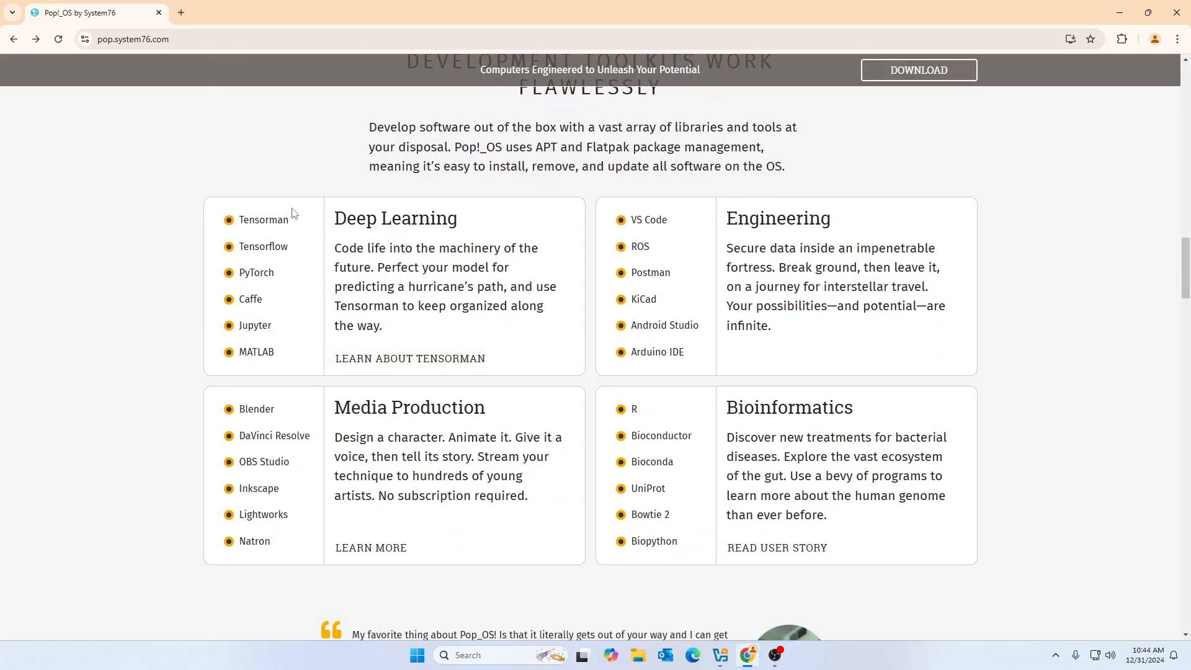
scroll(348, 228, "up", 1)
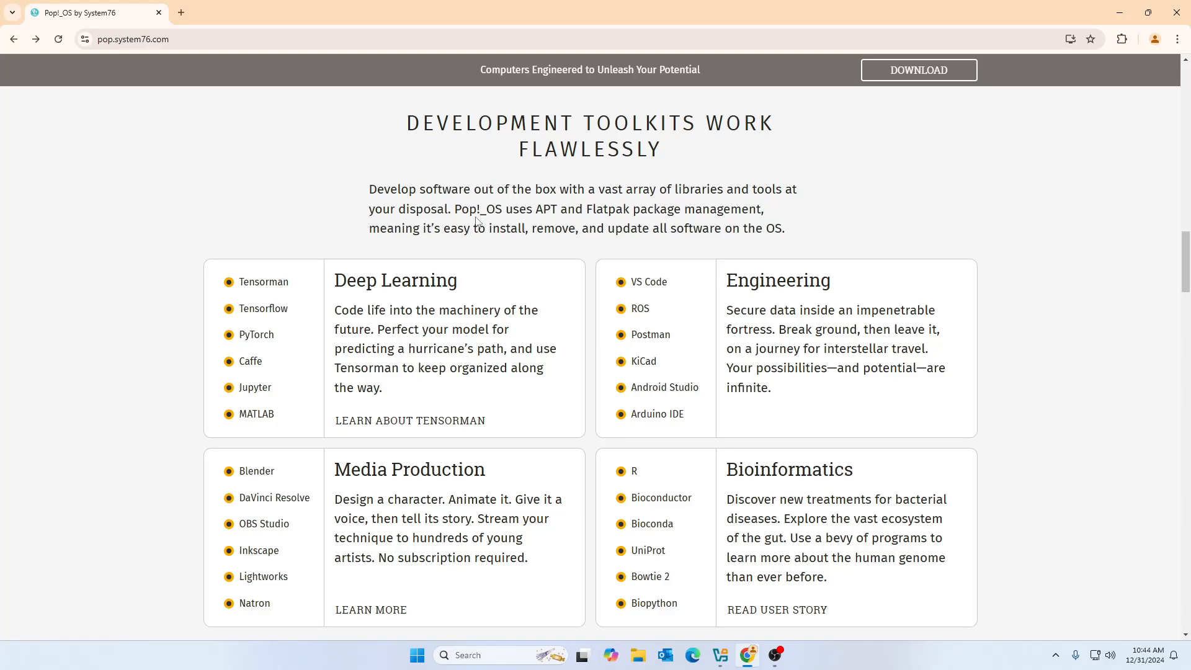
scroll(791, 380, "down", 1)
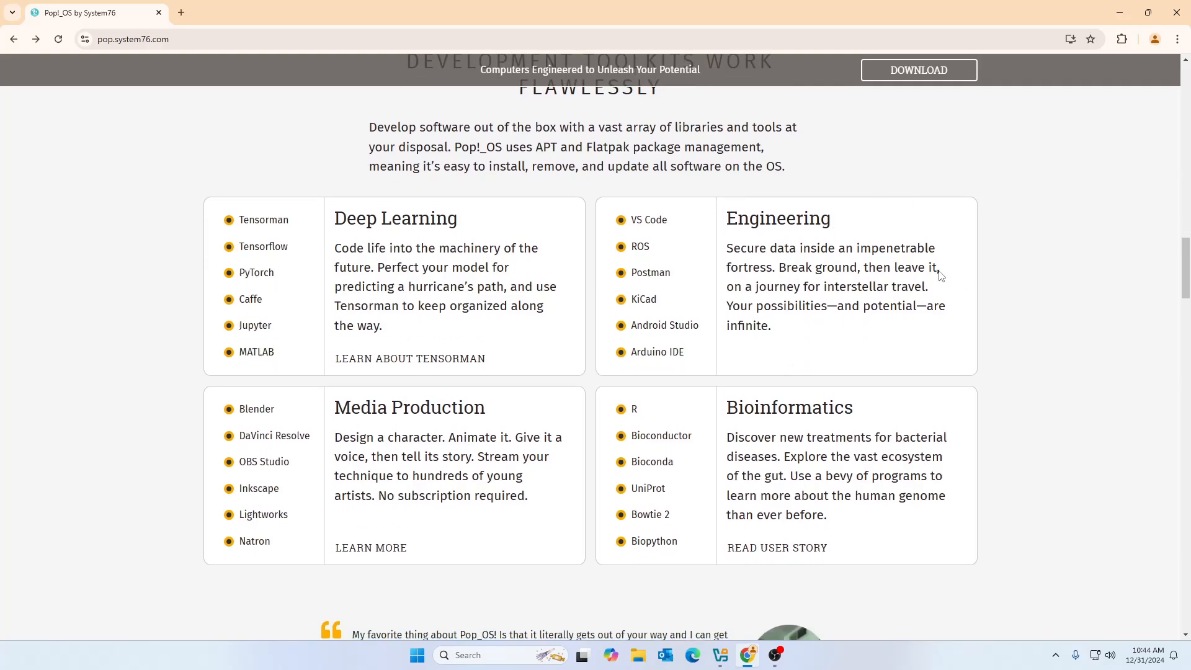
scroll(432, 426, "down", 5)
scroll(432, 426, "down", 5)
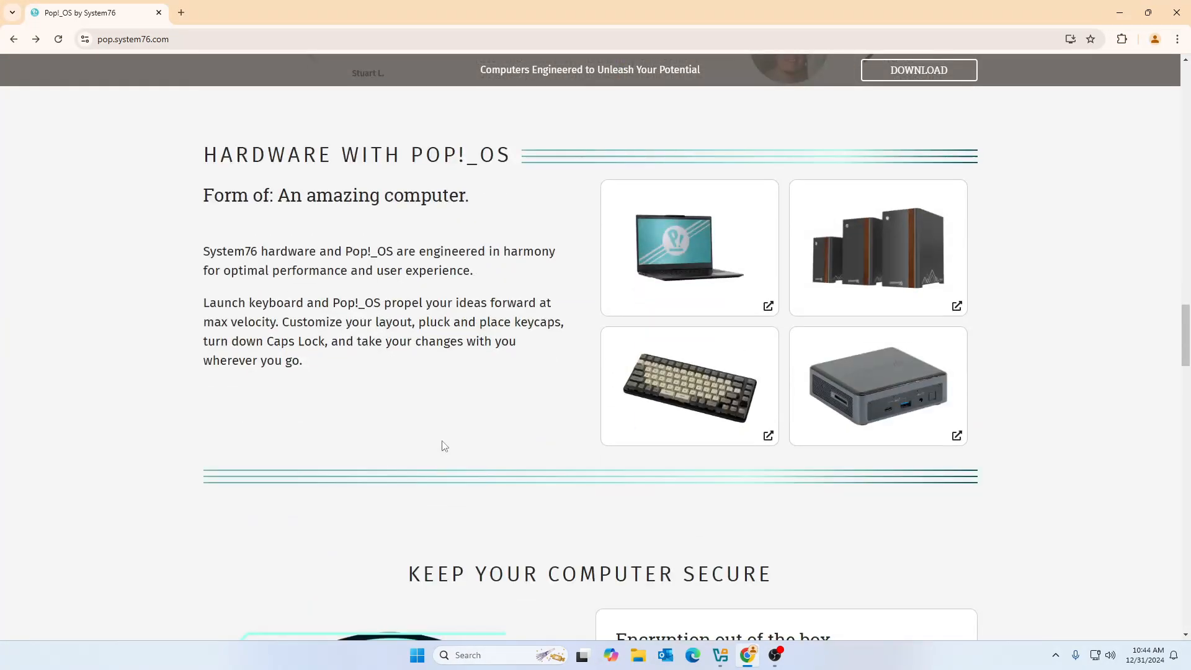
scroll(443, 446, "down", 20)
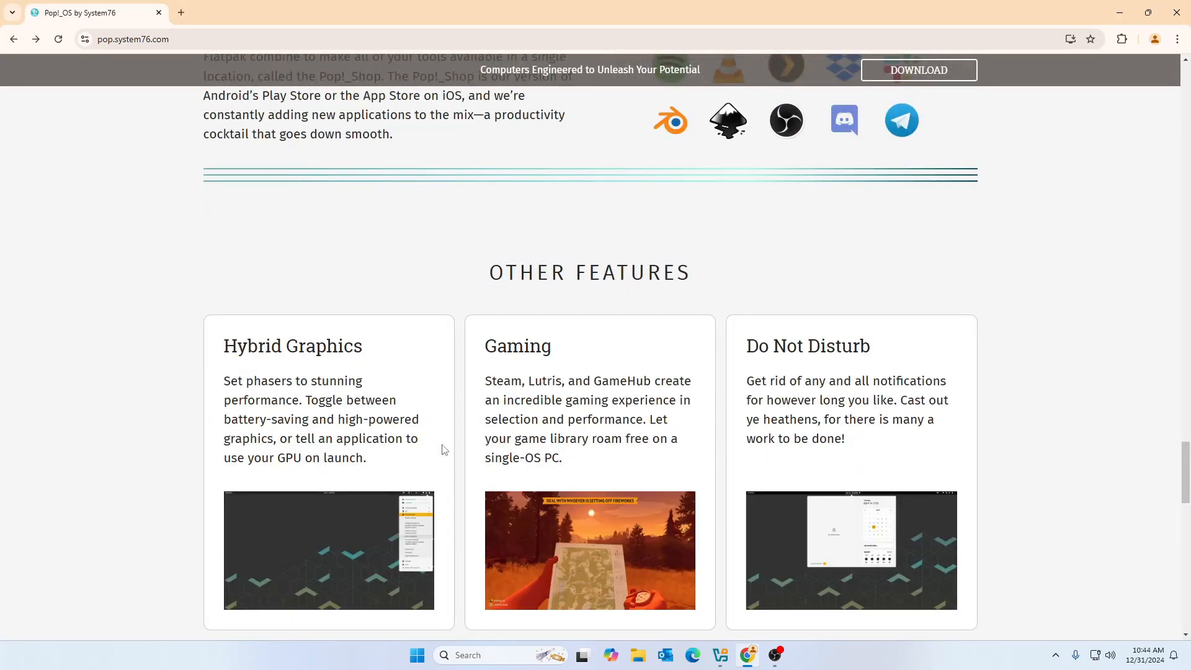
scroll(442, 447, "up", 8)
scroll(442, 445, "up", 20)
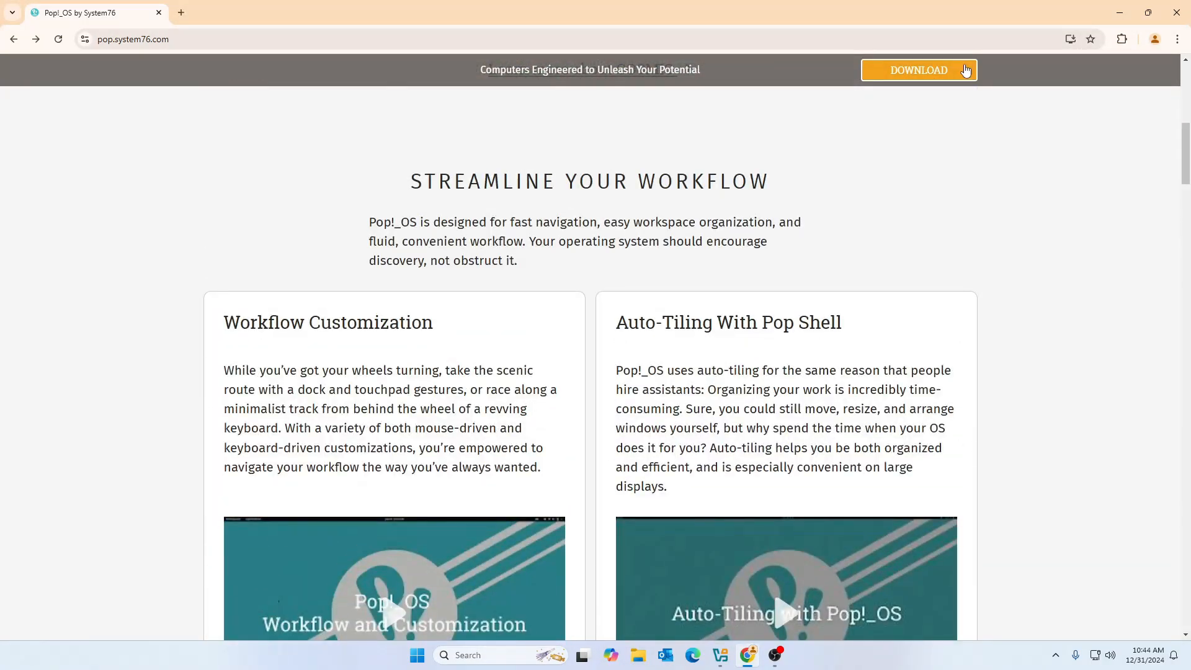
Open the Pop!_OS download options, review the 22.04 images, recommended hardware, file sizes and checksums, and close the browser
left_click(965, 70)
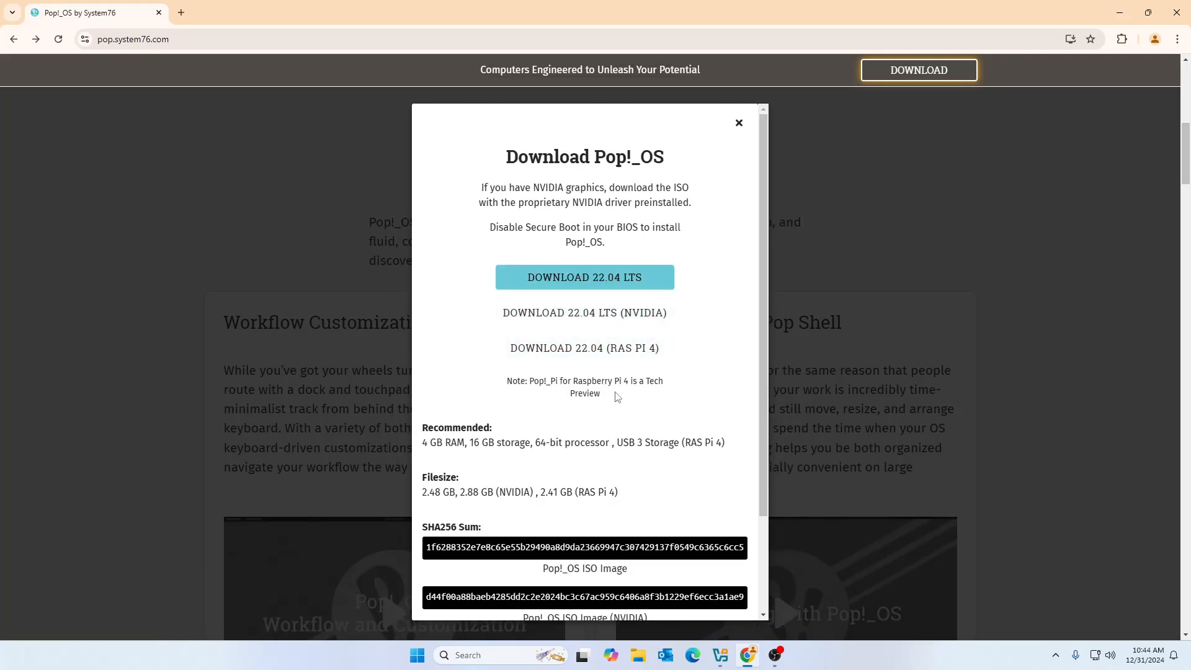
scroll(617, 397, "down", 3)
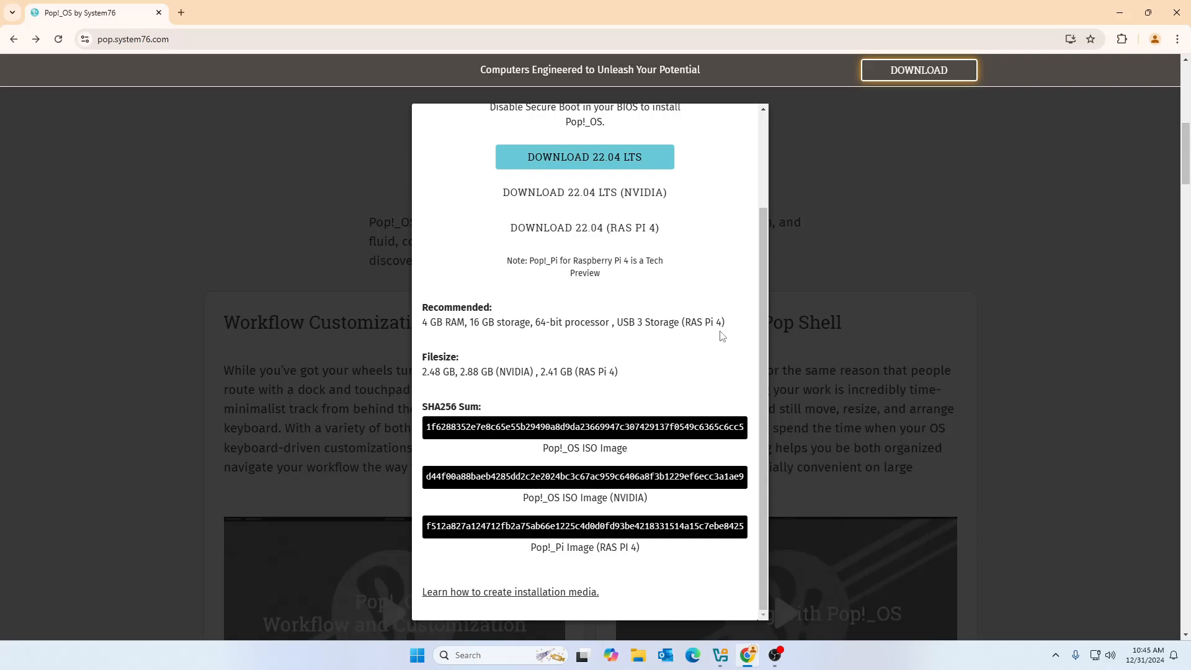
scroll(607, 419, "down", 2)
scroll(606, 419, "up", 2)
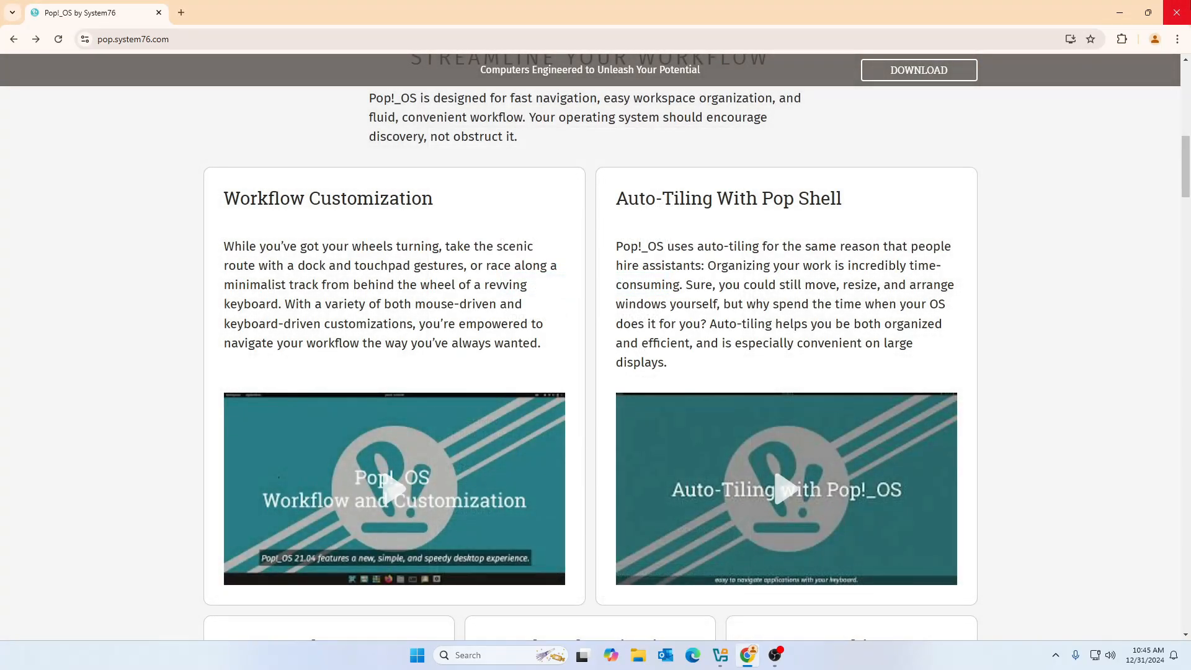
left_click(1176, 13)
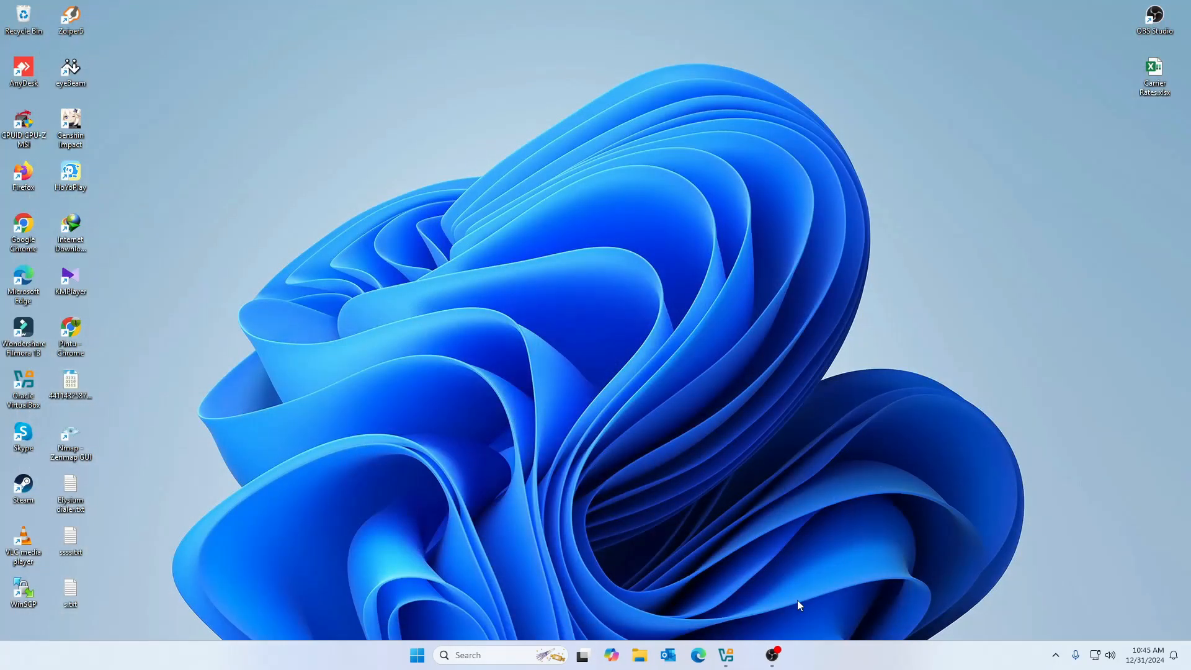
Switch to Oracle VirtualBox, start the POP OS virtual machine, and clear its notifications and reposition its window
left_click(733, 655)
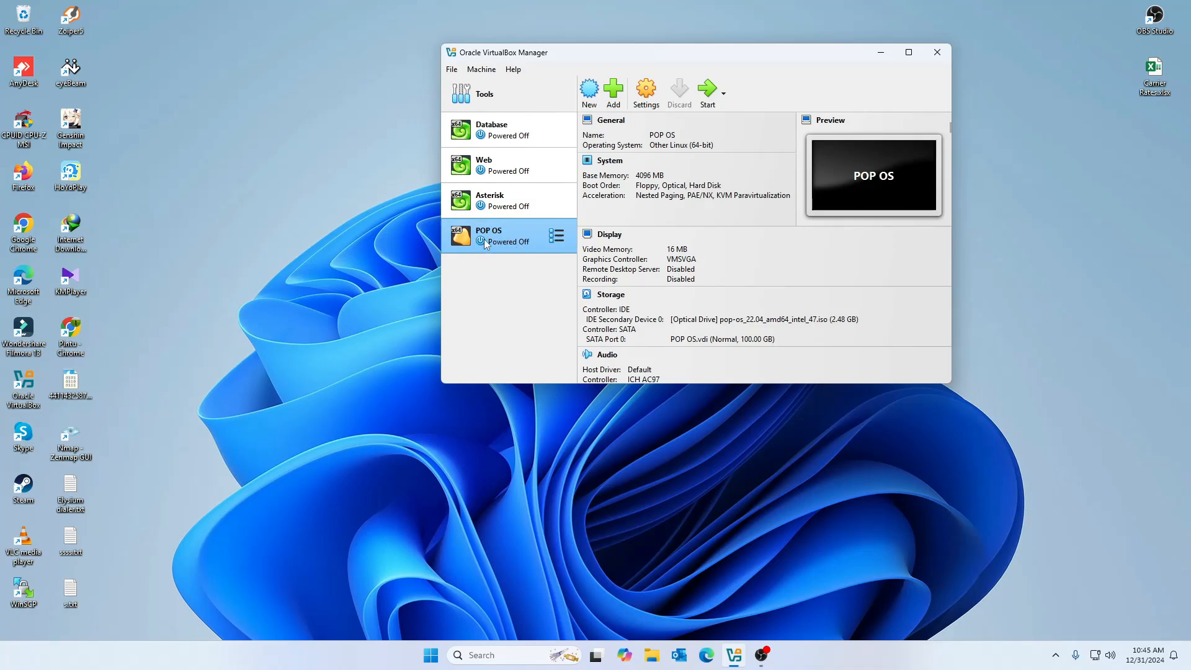
left_click(707, 90)
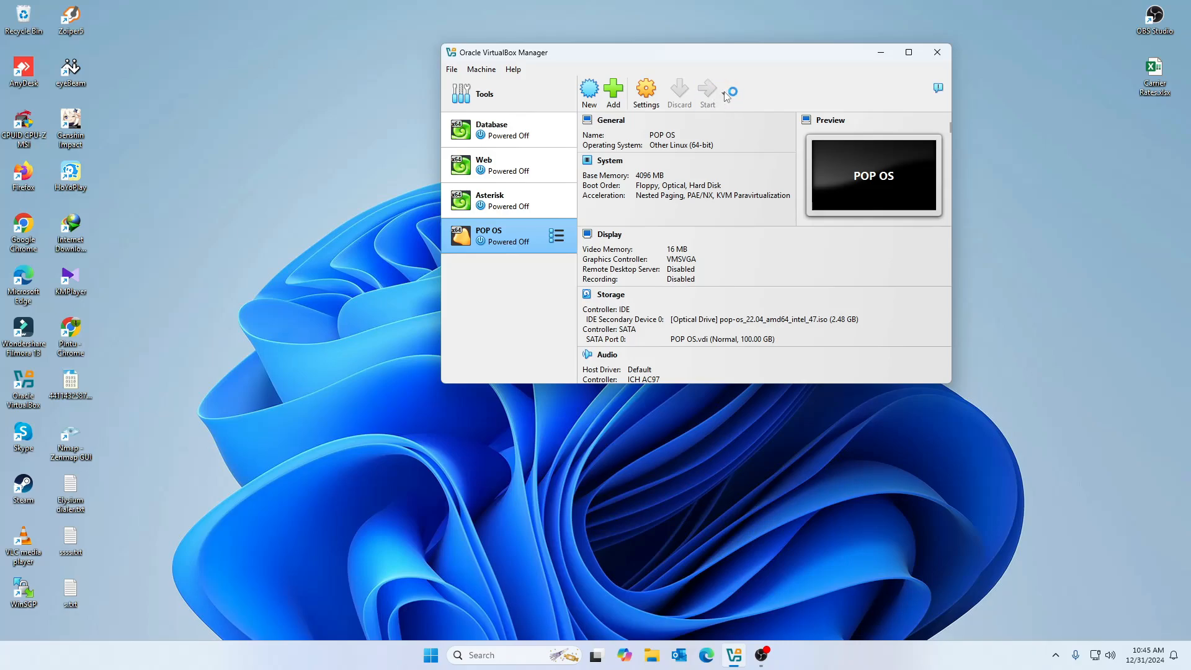
left_click(887, 53)
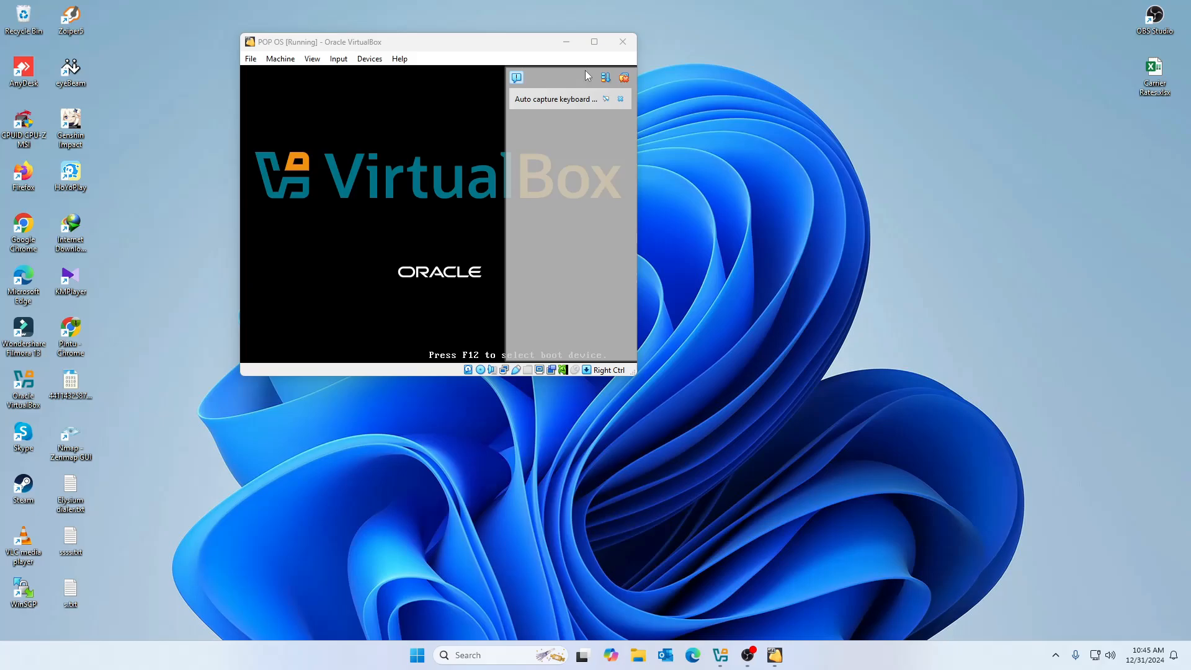
left_click(624, 77)
left_click_drag(475, 45, 666, 160)
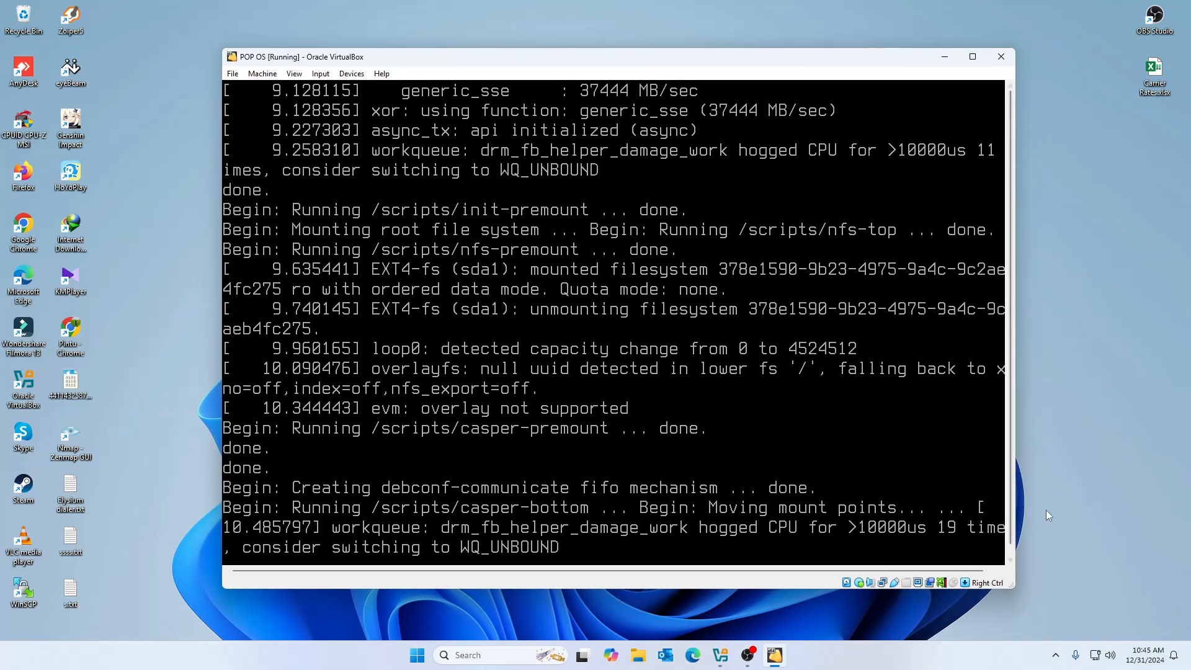
mouse_move(1014, 587)
left_mouse_down()
mouse_move(1039, 599)
mouse_move(1017, 588)
left_mouse_up()
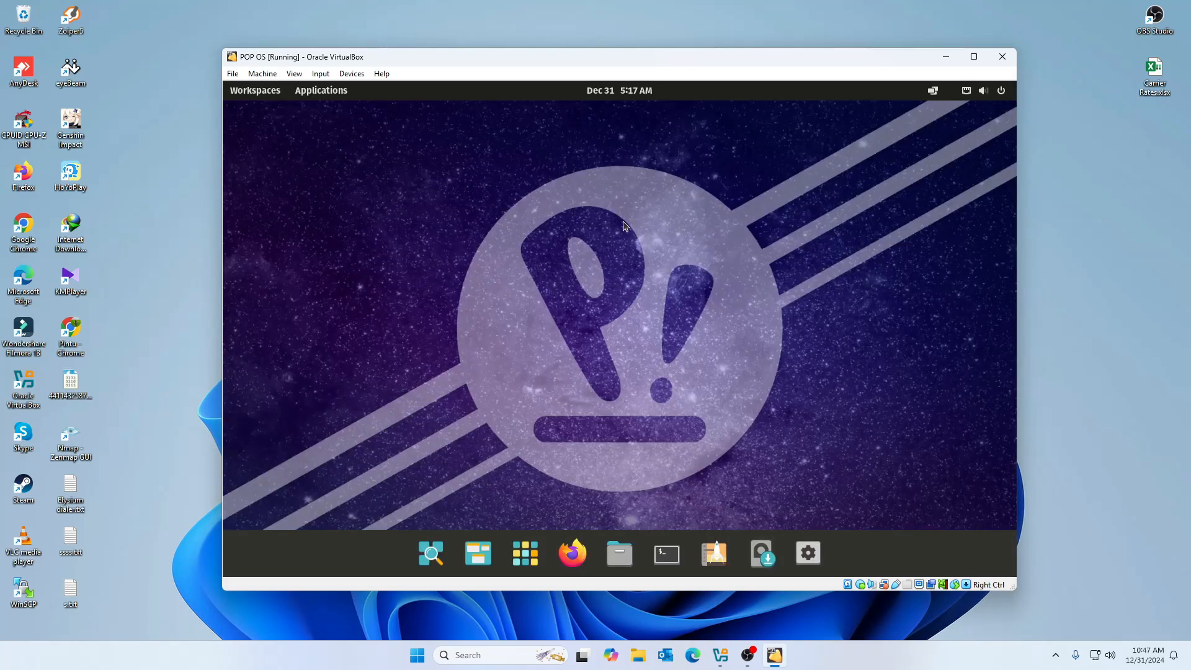
Open the Pop!_OS application library and look through the preinstalled applications
left_click(514, 565)
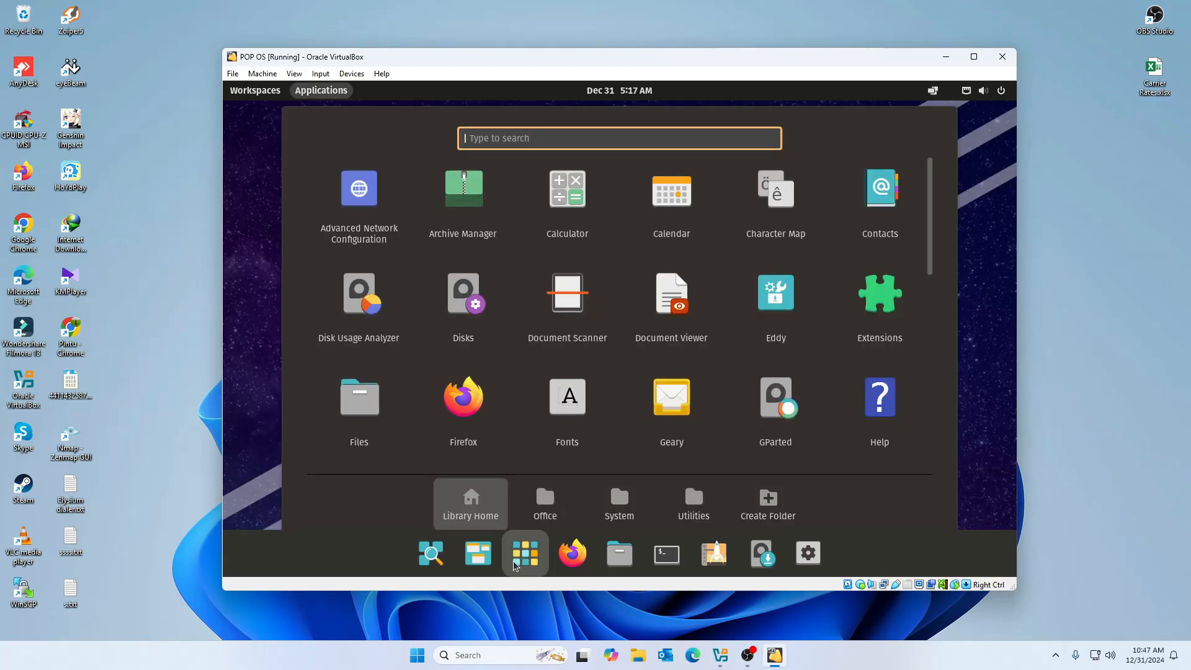
scroll(651, 347, "down", 3)
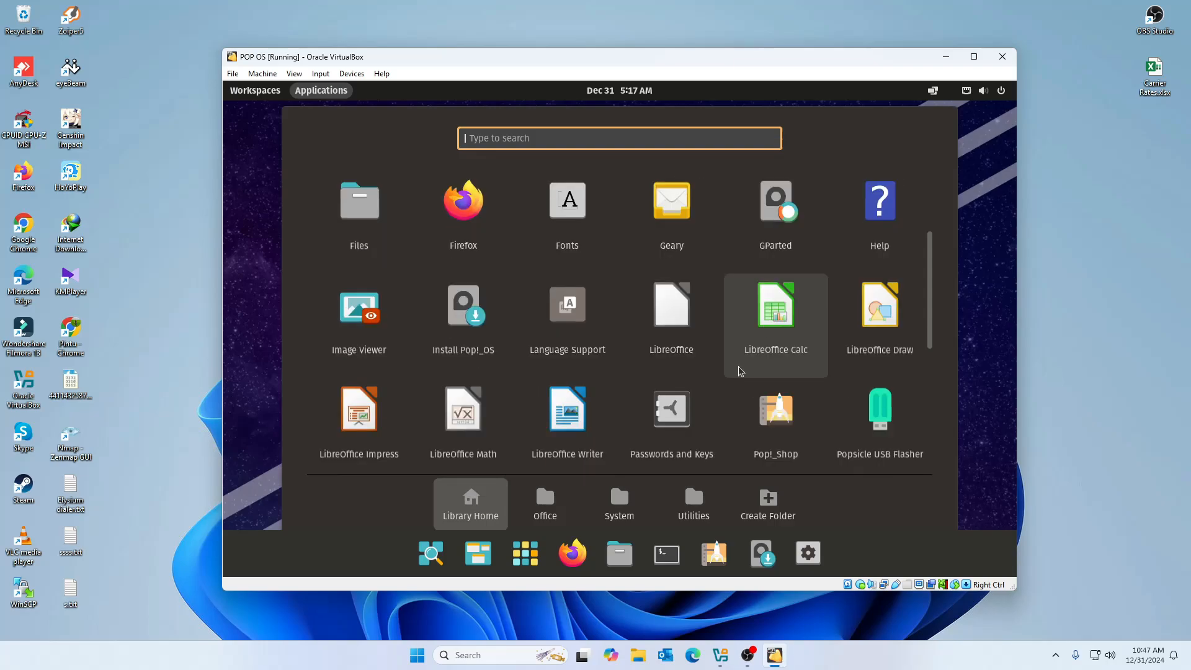
scroll(744, 369, "down", 1)
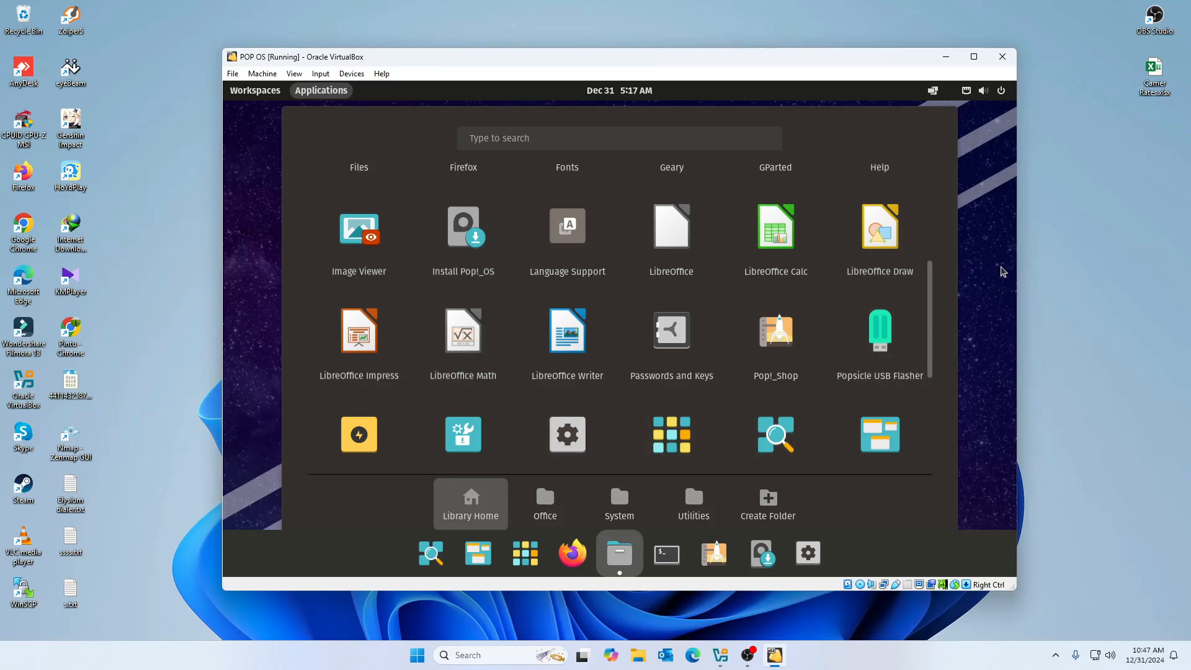
Launch the Pop!_OS installer and choose English (United States) as language with the default English (US) keyboard layout
left_click(470, 236)
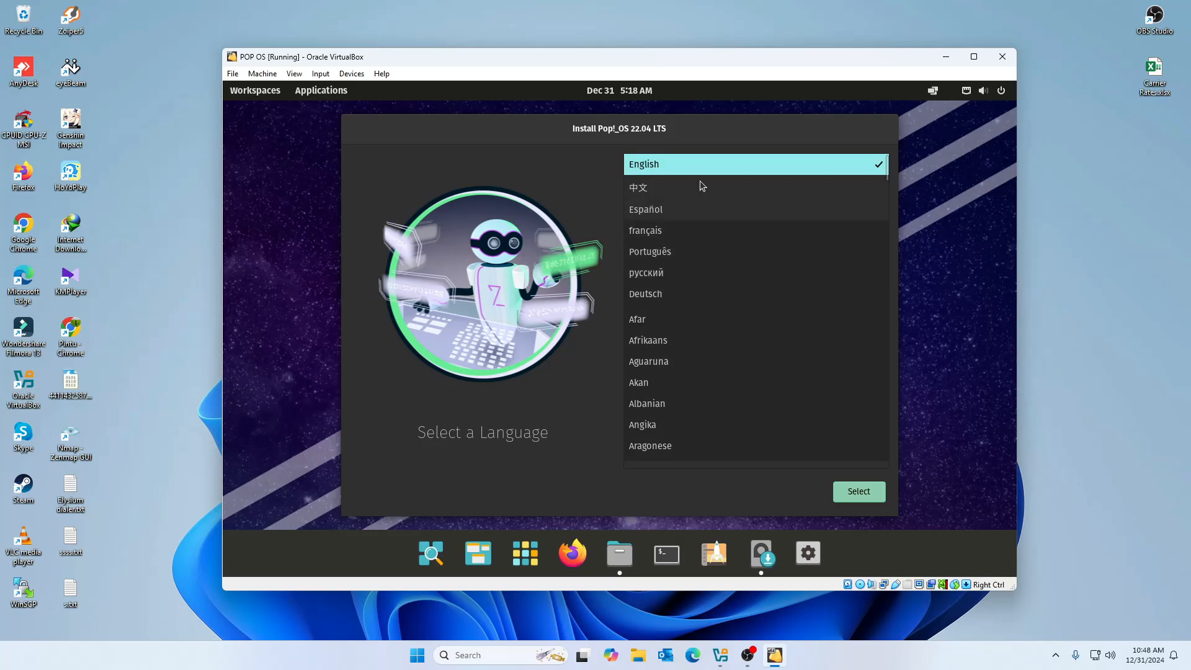
left_click(864, 503)
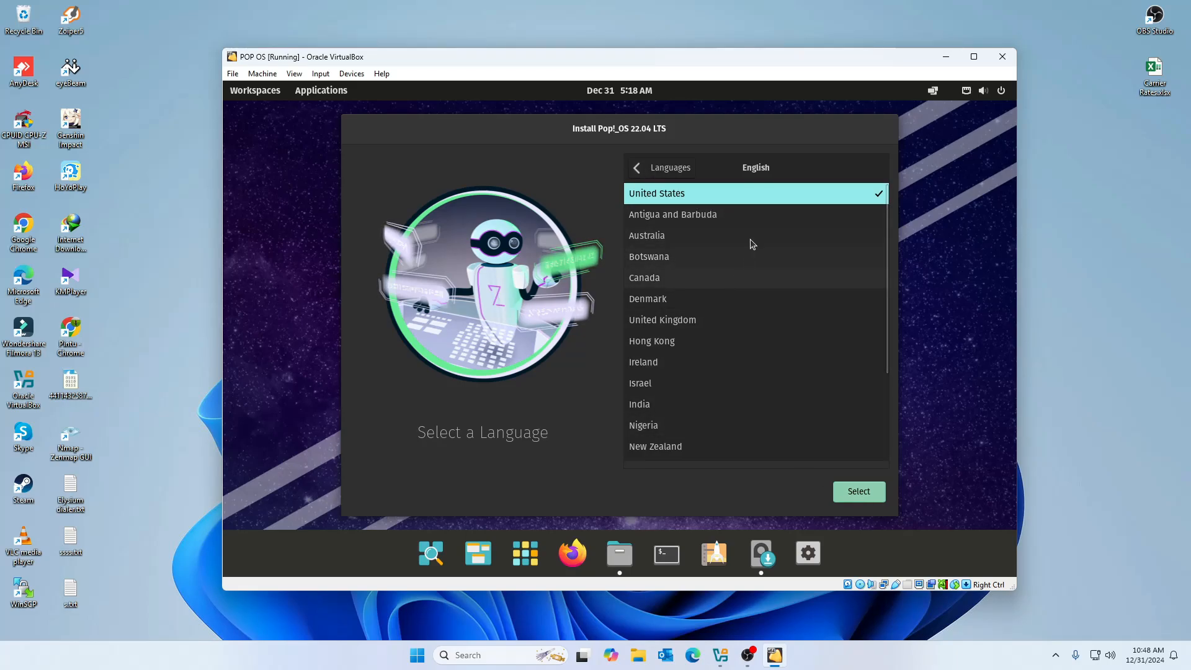
left_click(876, 494)
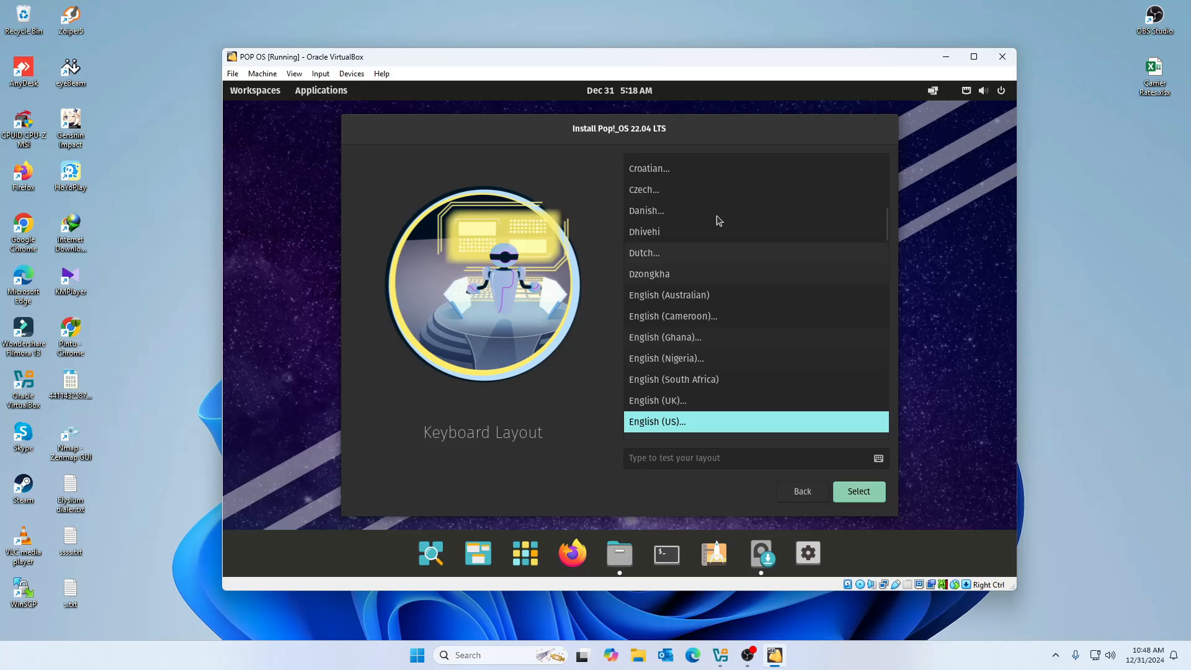
left_click(856, 493)
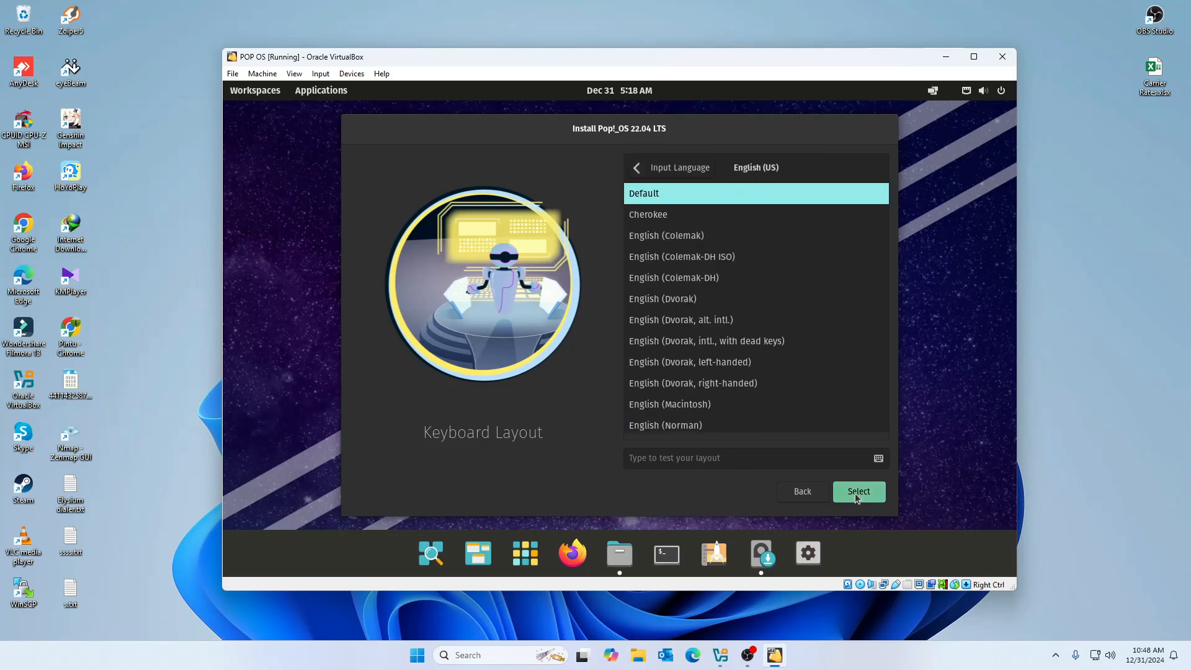
left_click(857, 491)
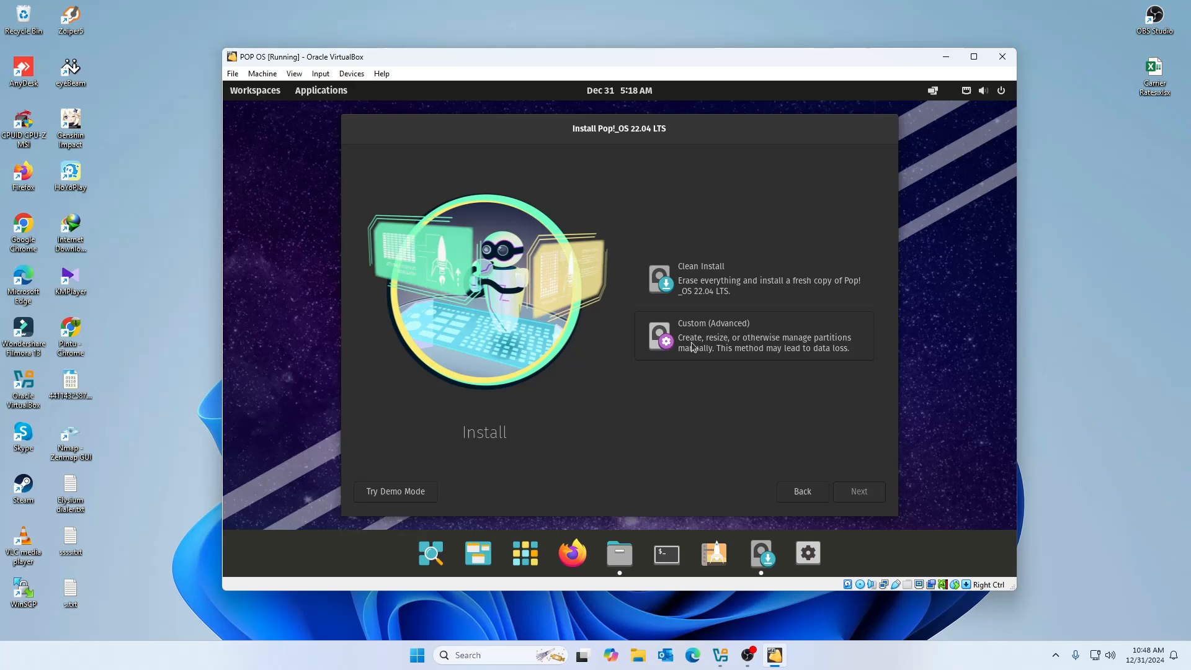
Choose a clean install and start erasing and installing on the 100.0 GiB ATA VBOX HARDDISK drive
left_click(755, 283)
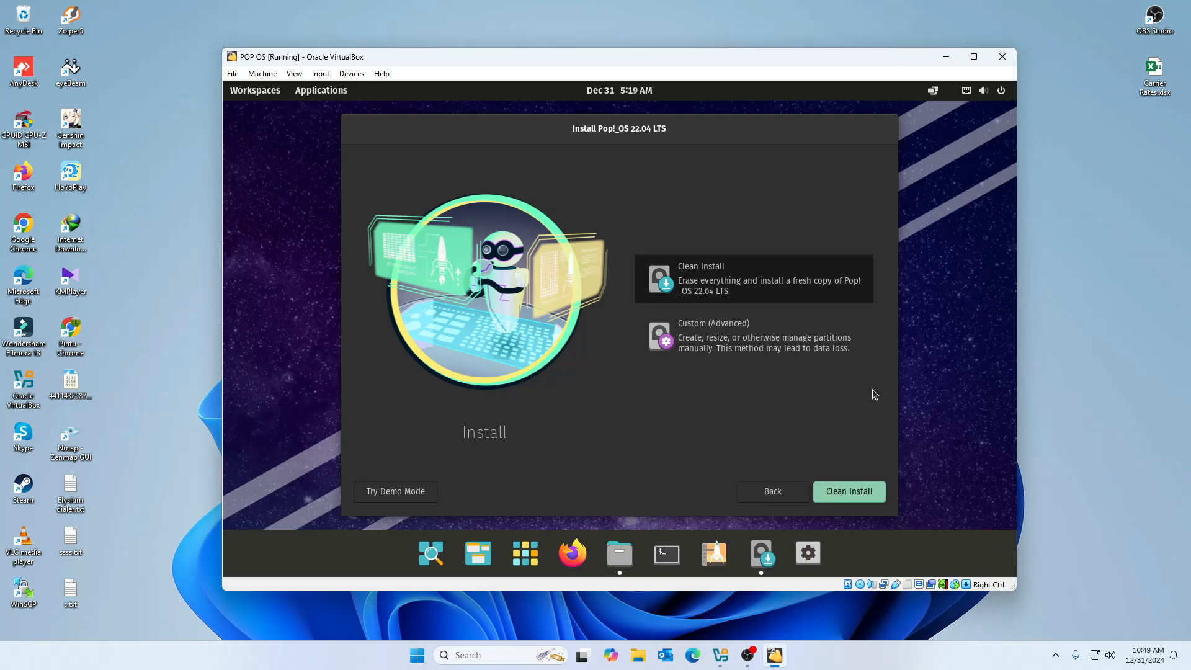
left_click(846, 491)
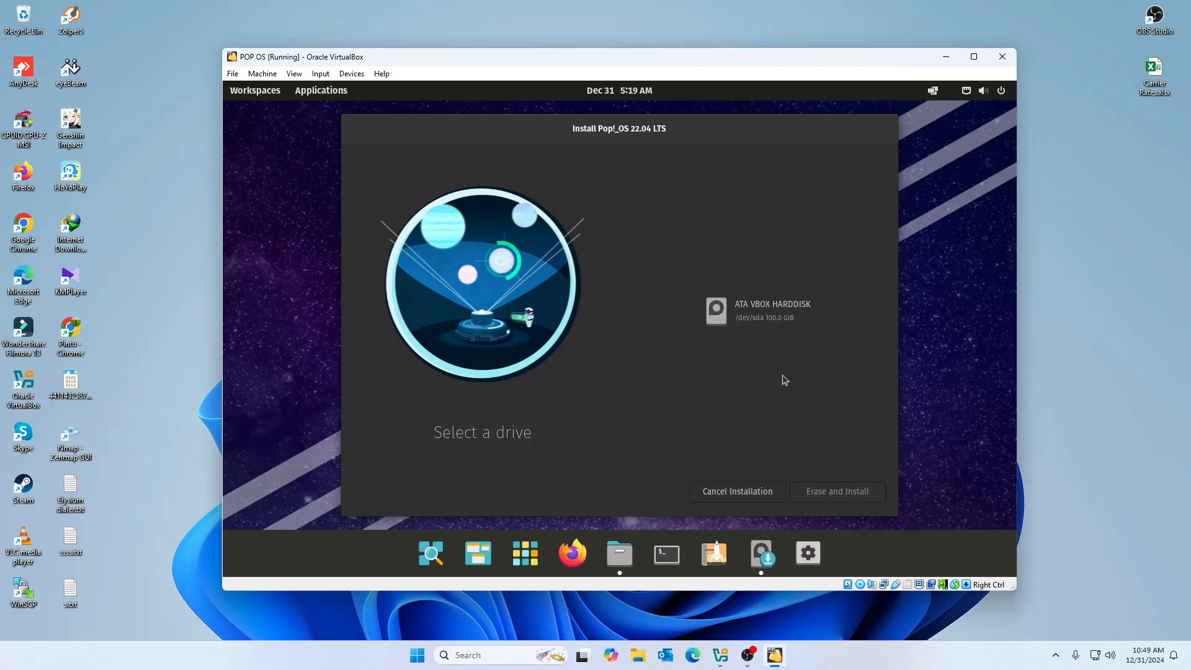
left_click(769, 306)
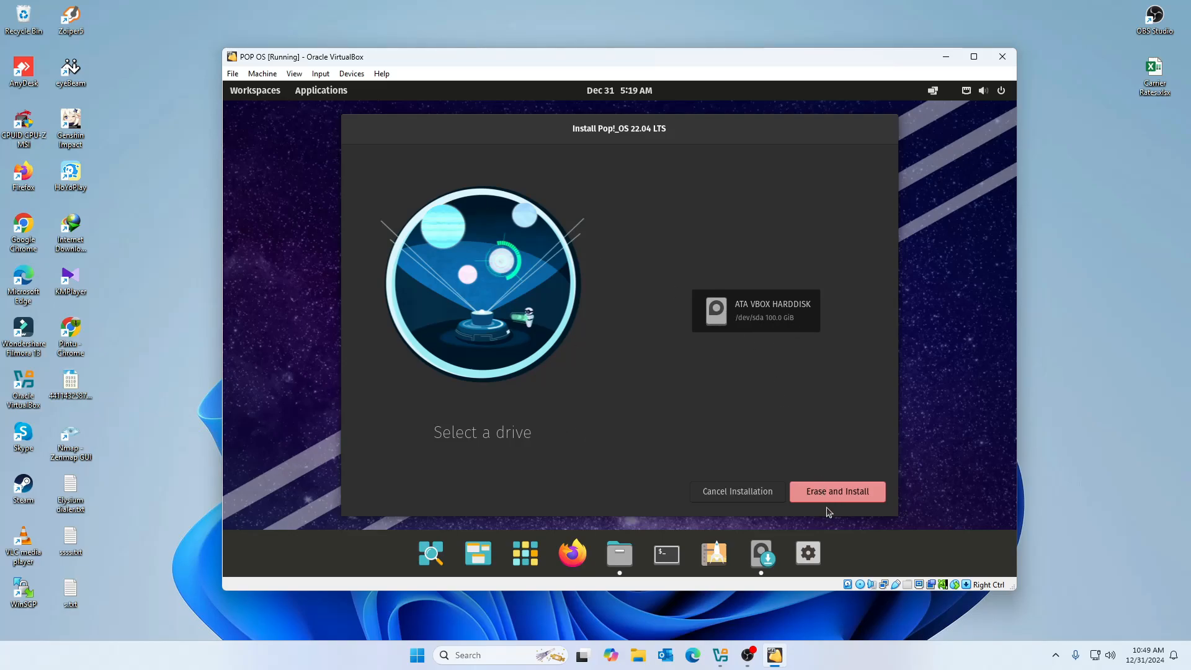
left_click(857, 497)
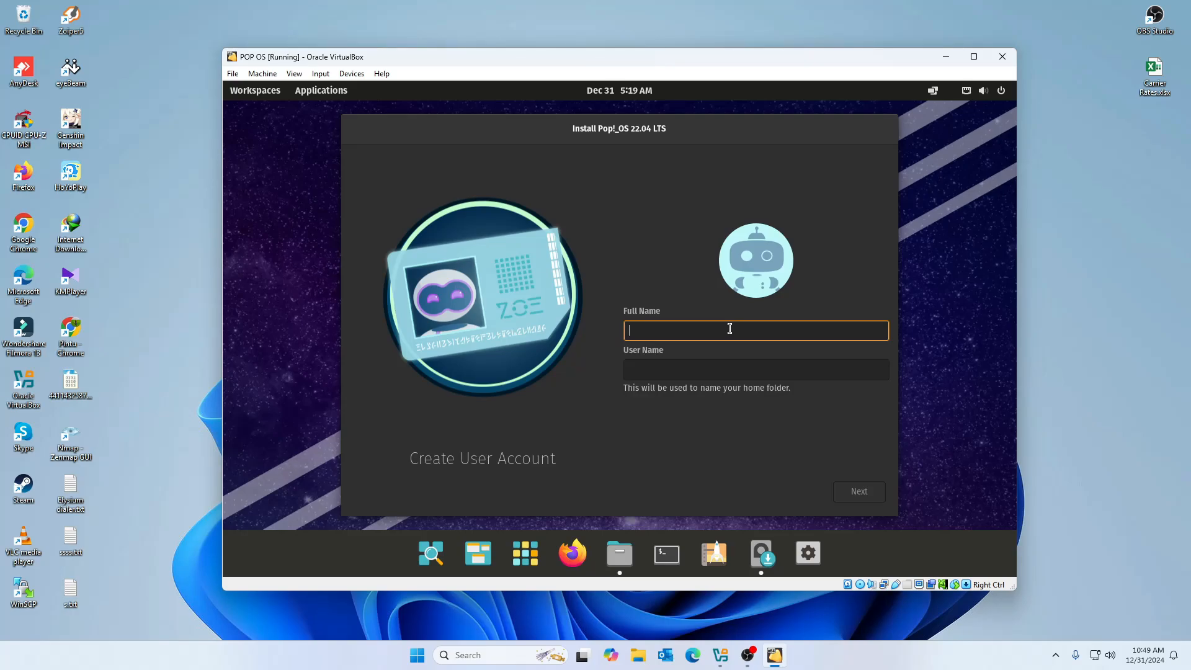
Create the user account by entering the full name and the account password with its confirmation, and continue
type("Pintu")
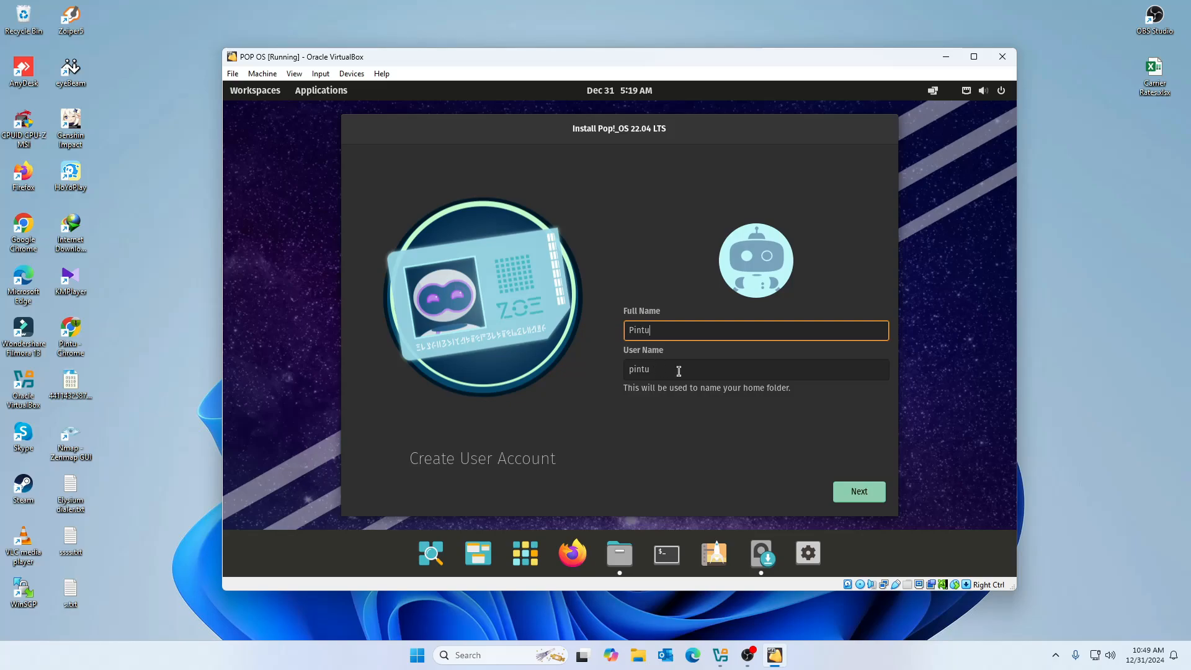
left_click(859, 492)
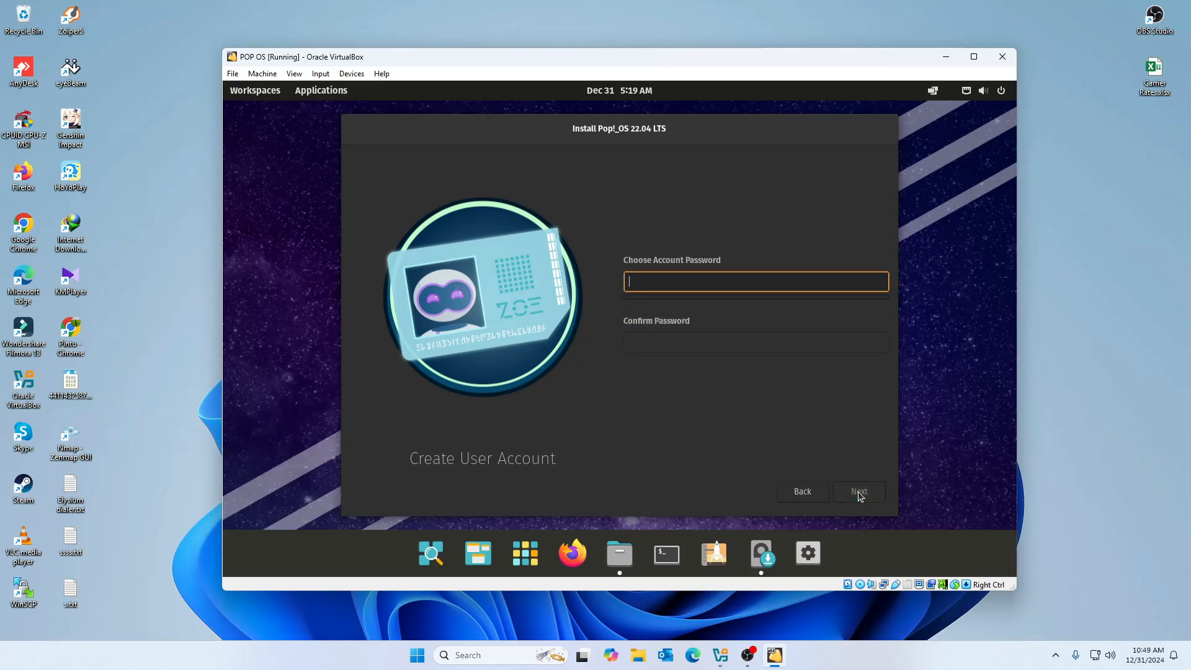
type("pi••")
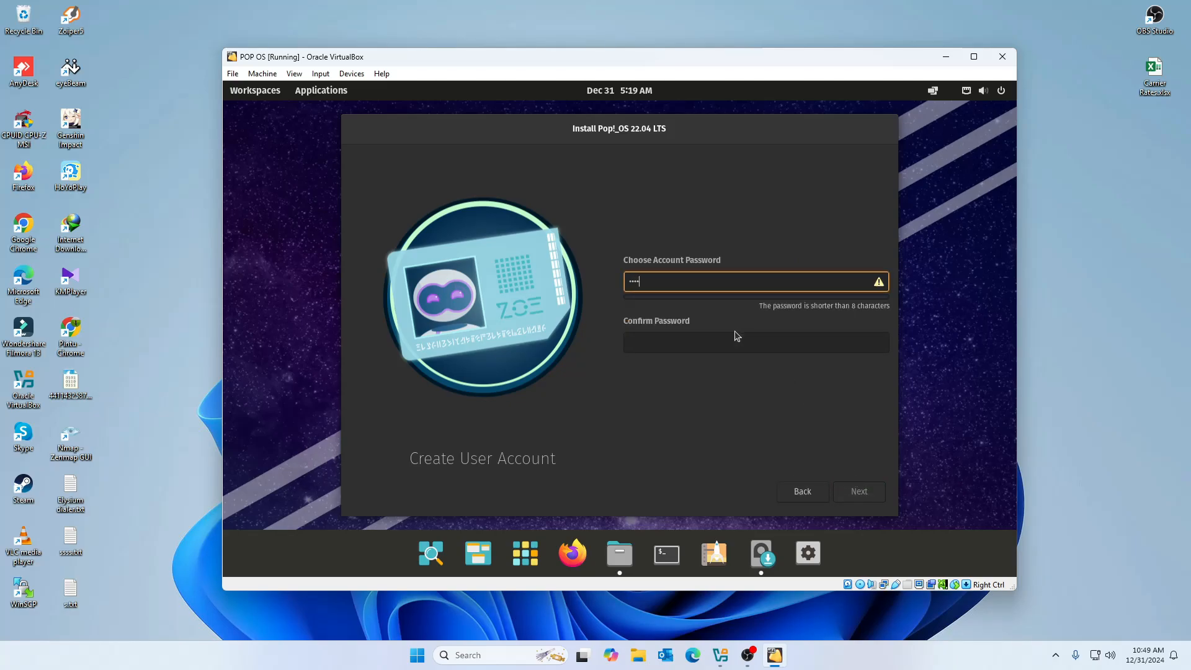
type("••••")
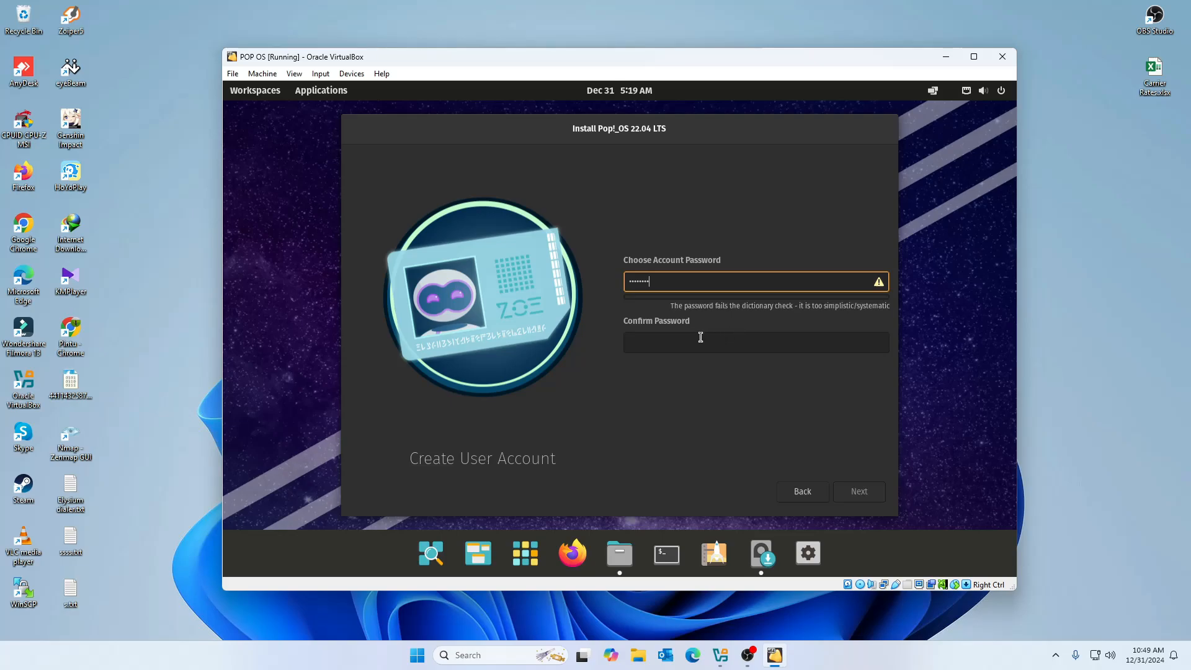
left_click(676, 340)
type("•••")
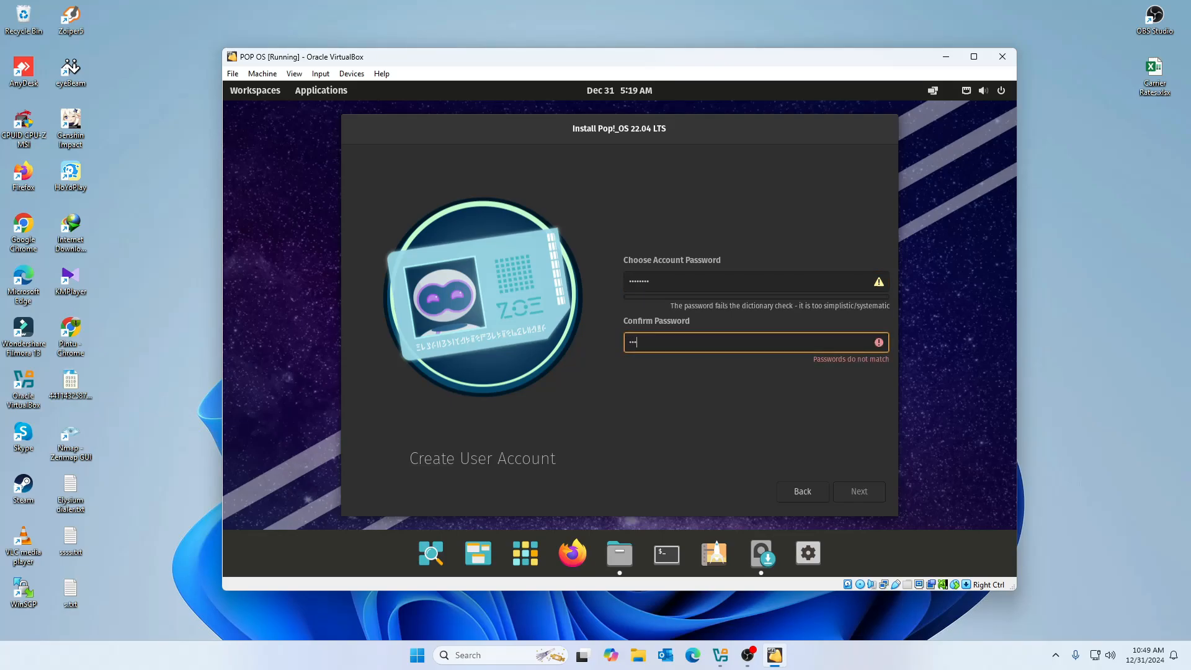
type("•••••")
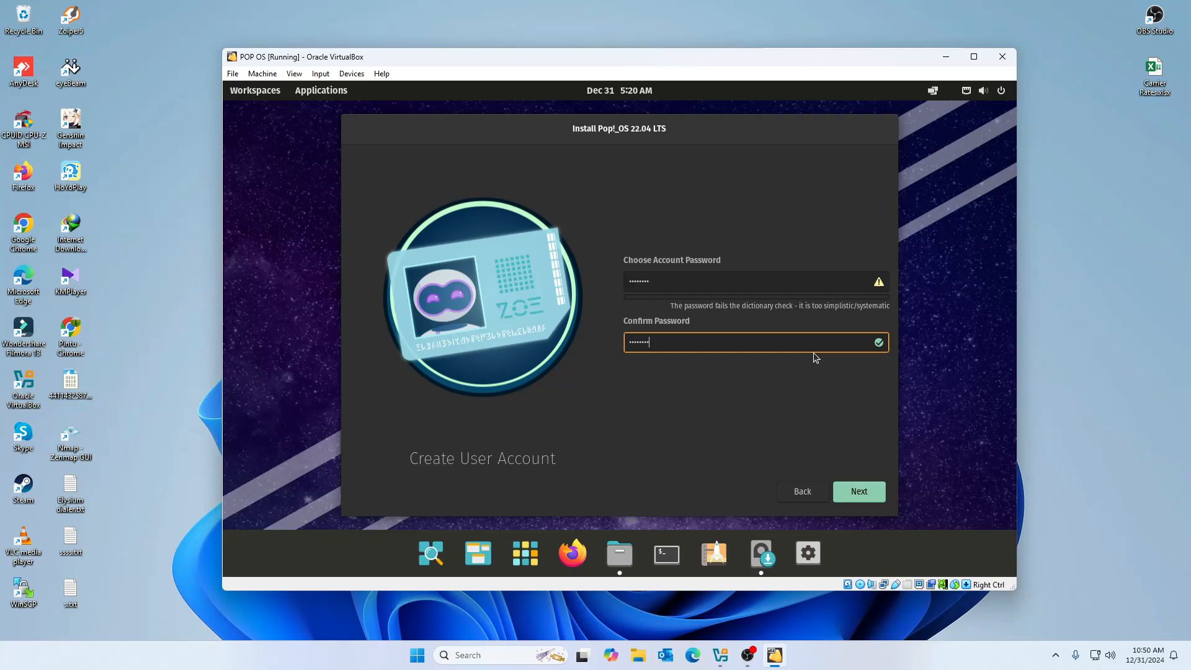
left_click(863, 492)
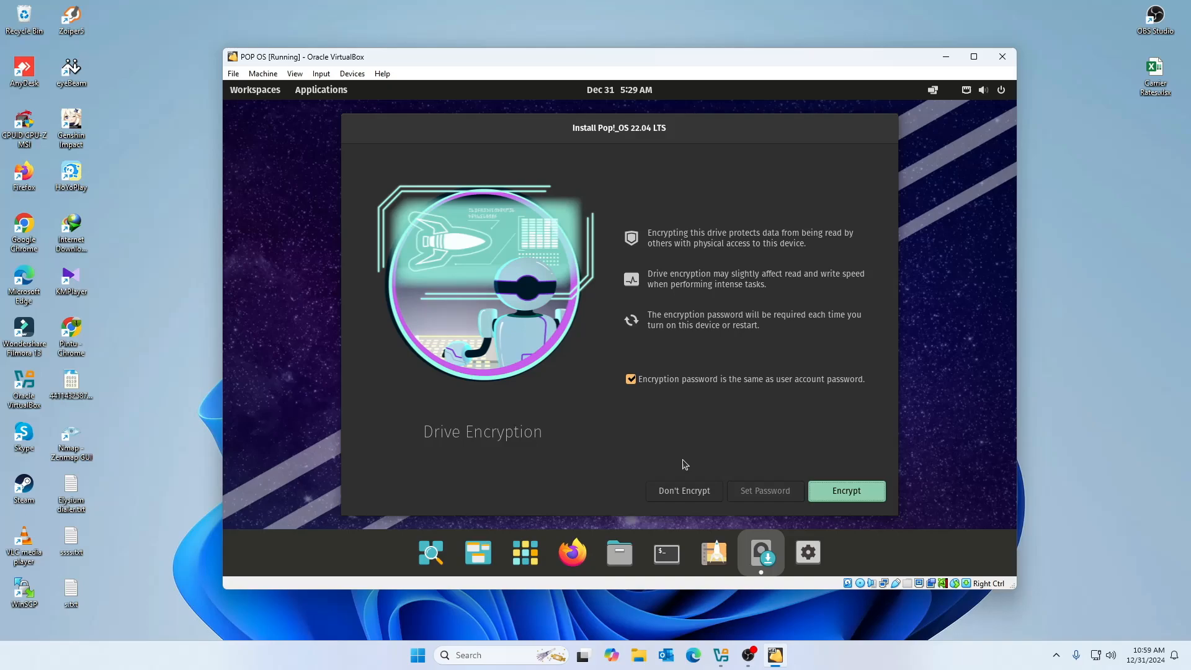
Continue the installation without drive encryption and show the installation log to follow its output
left_click(683, 493)
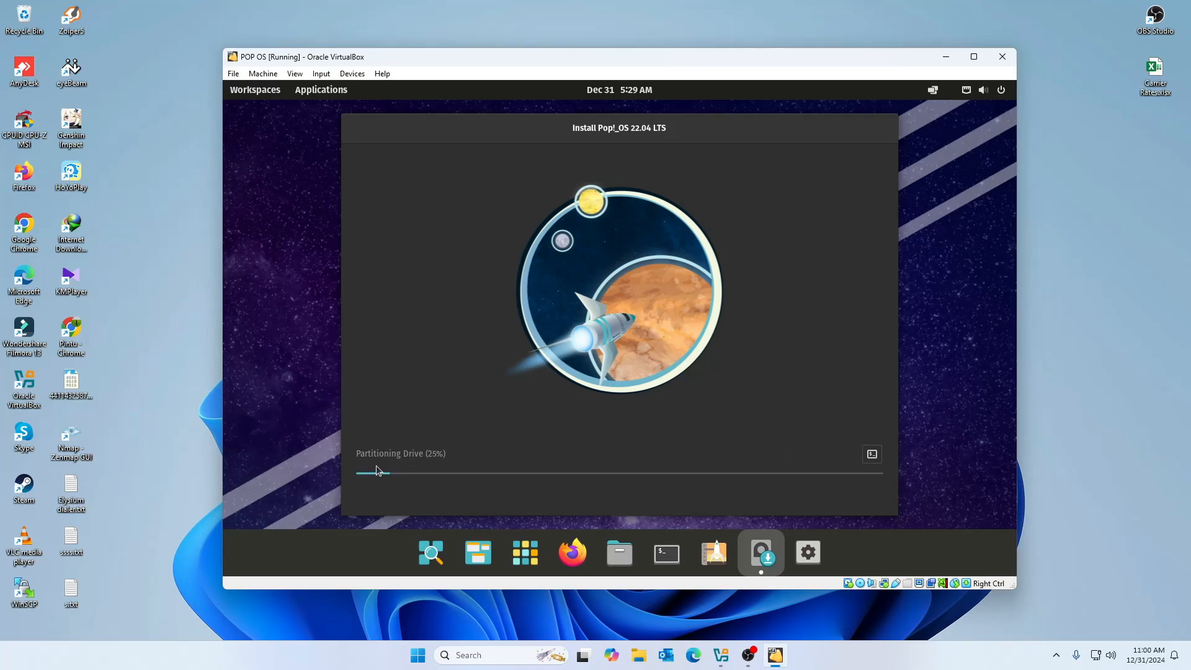
left_click(871, 454)
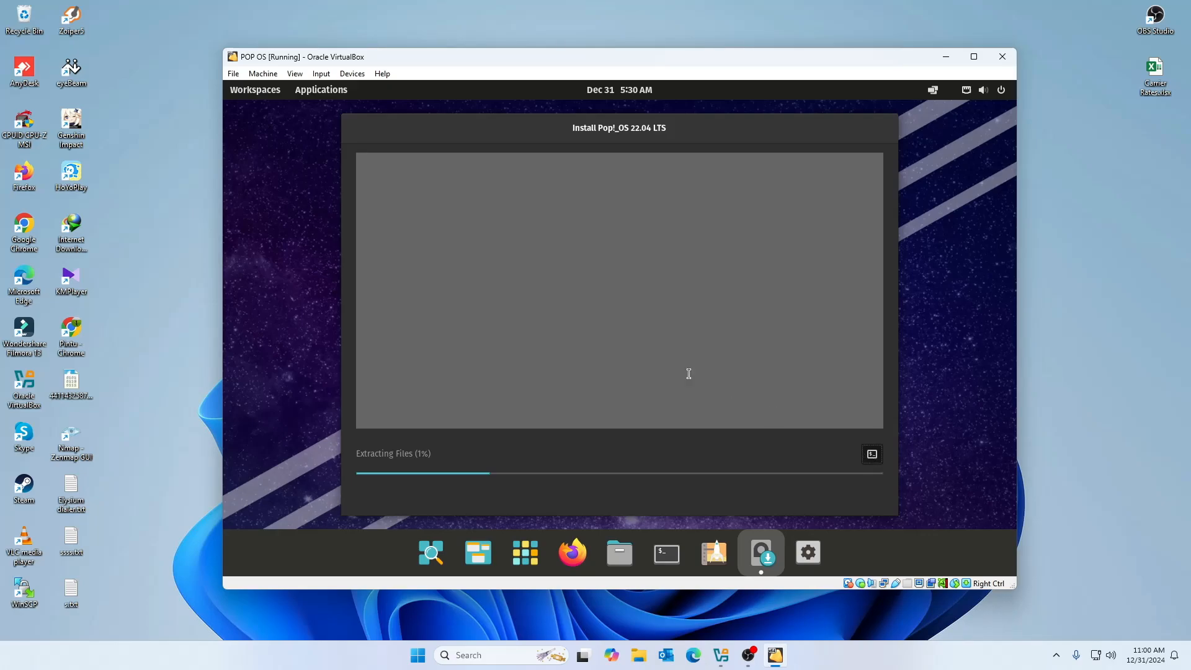
left_click_drag(396, 172, 372, 132)
left_click(557, 241)
scroll(521, 391, "down", 15)
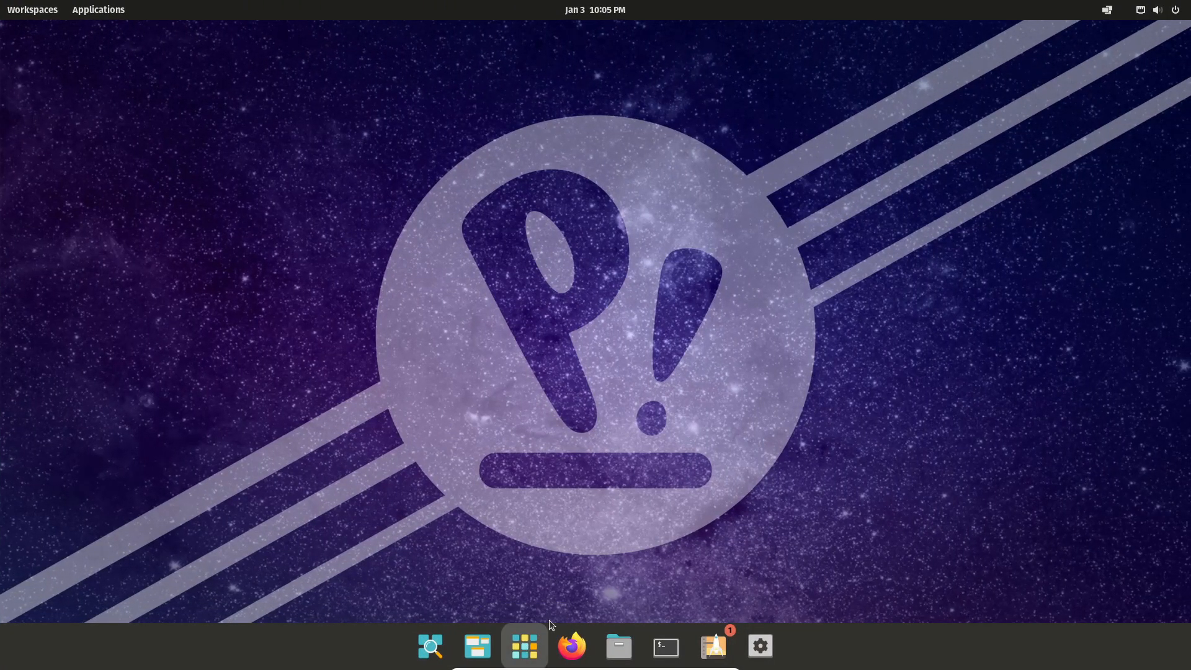
Open the application library on the installed Pop!_OS desktop and look through the available applications
left_click(525, 645)
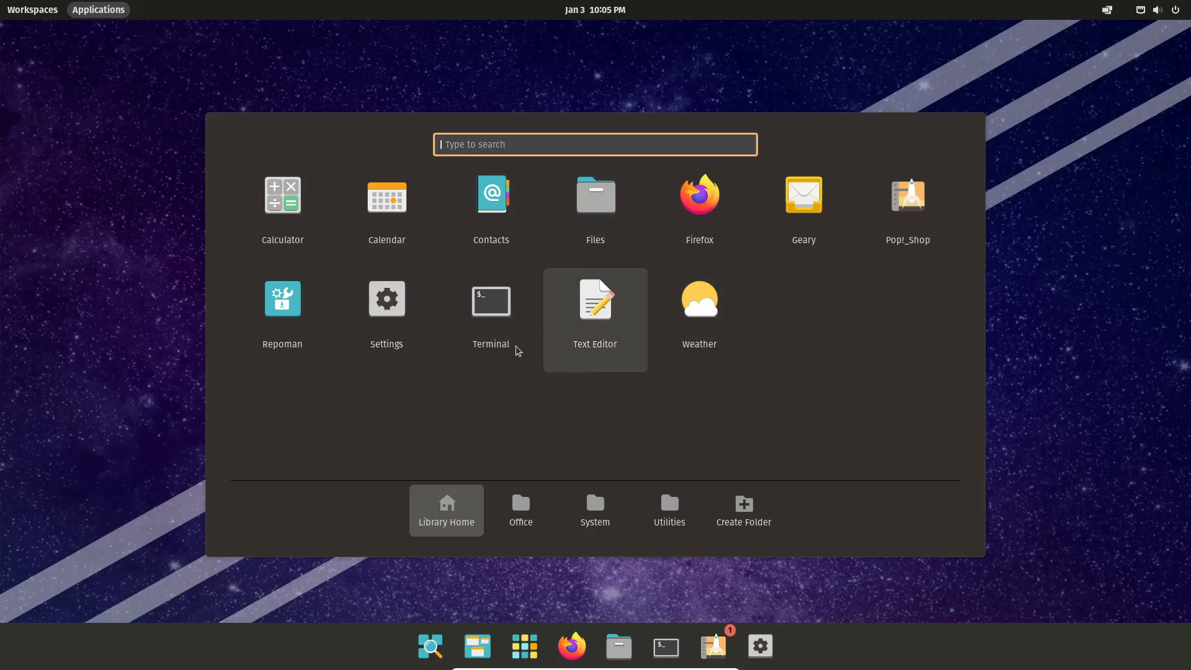
left_click(526, 645)
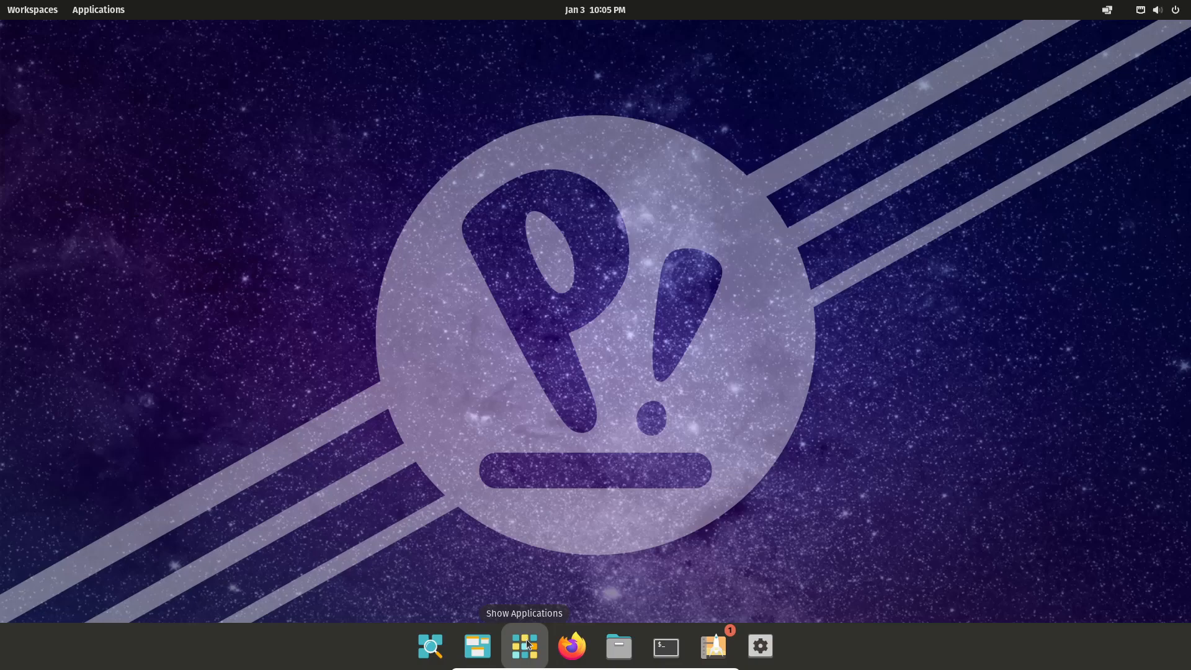
left_click(526, 645)
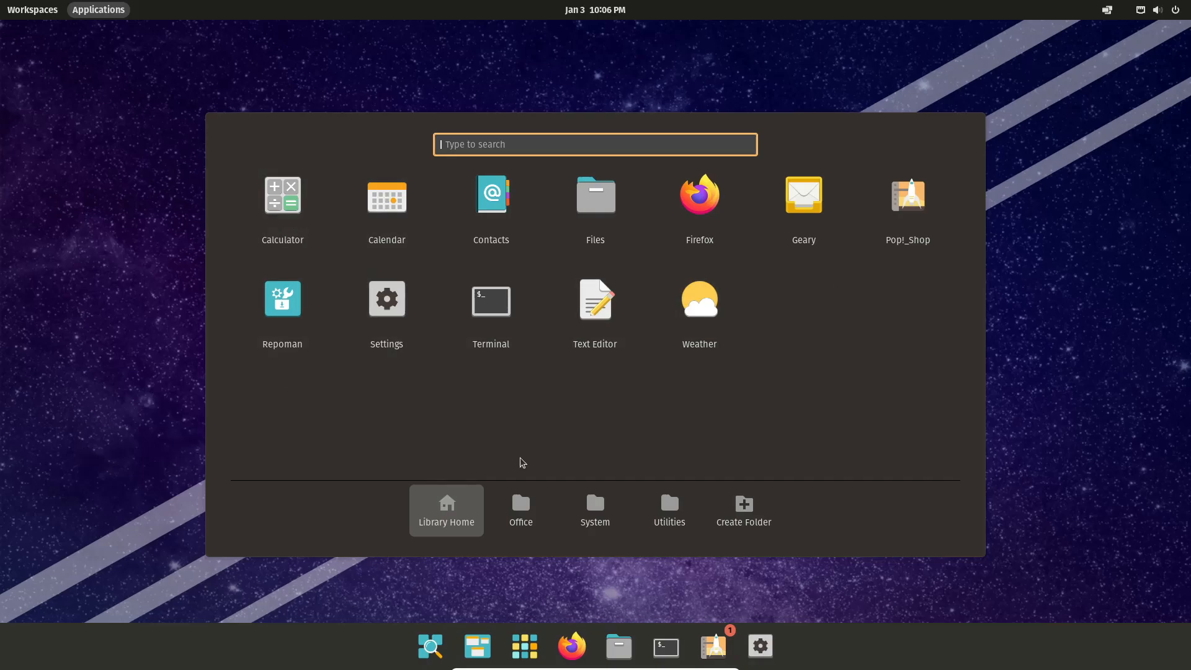
Launch Terminal and open the color settings of the Pop profile in its preferences
left_click(491, 310)
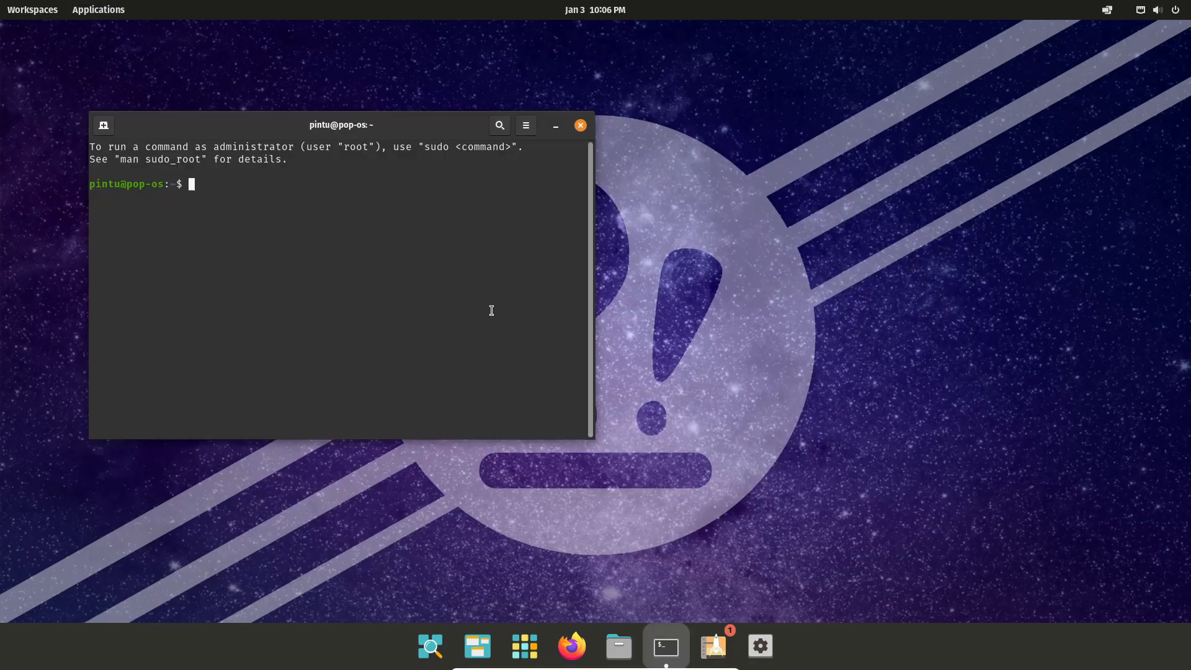
left_click(526, 125)
left_click(510, 264)
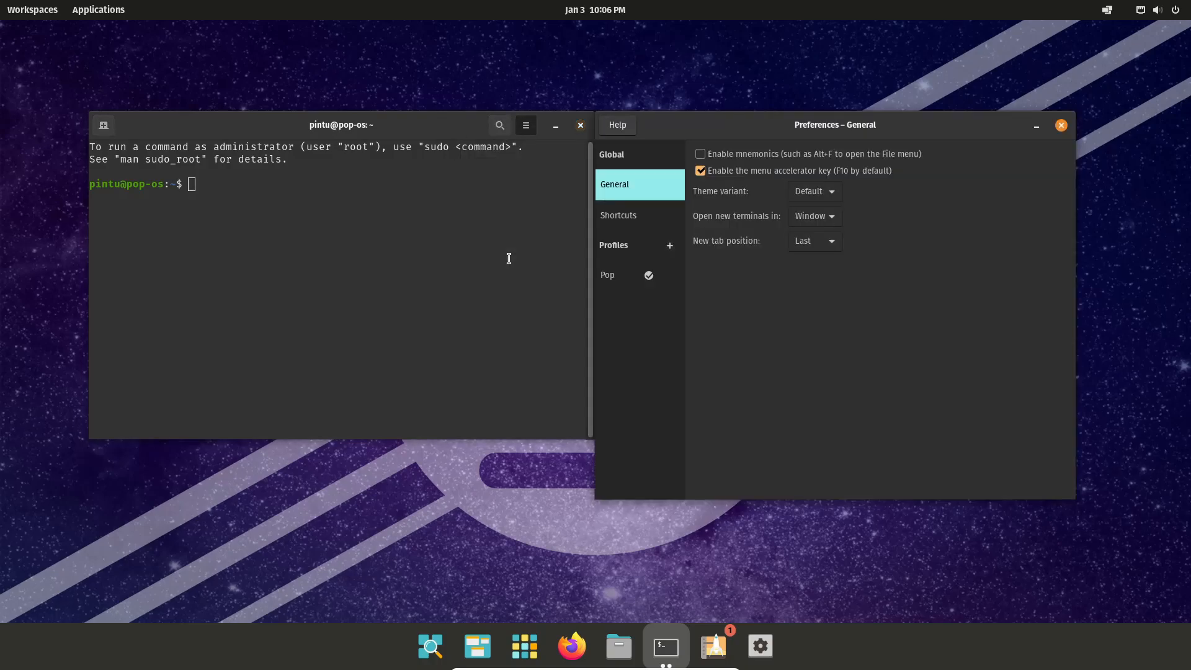
left_click(615, 276)
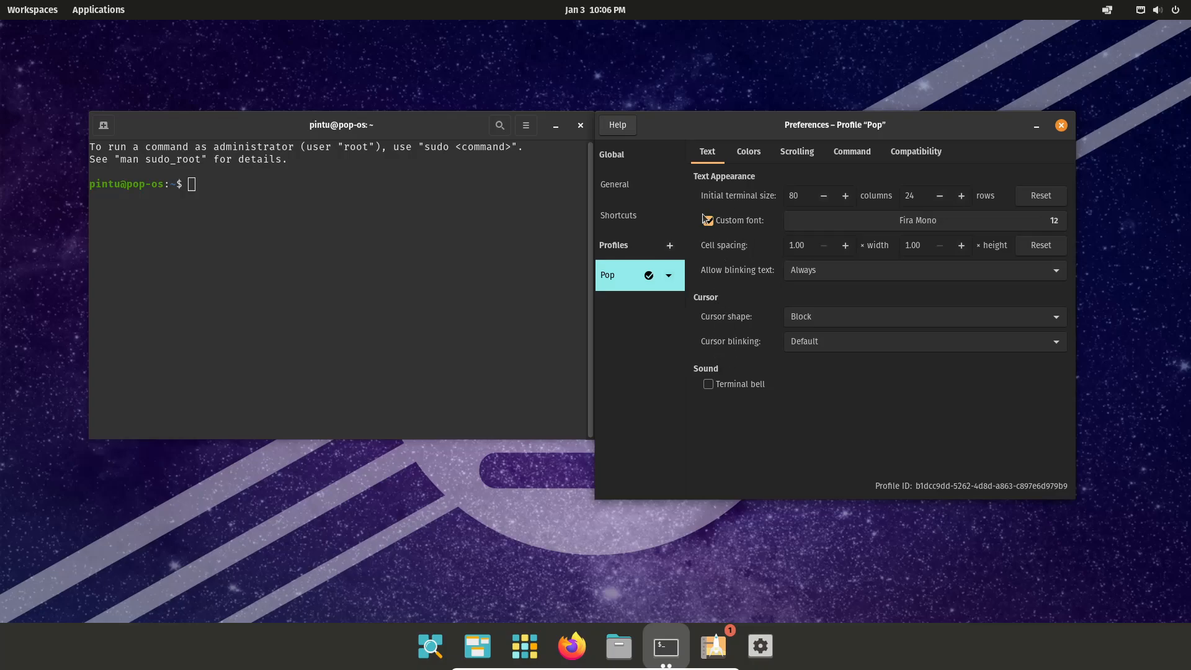
left_click(636, 189)
left_click(615, 282)
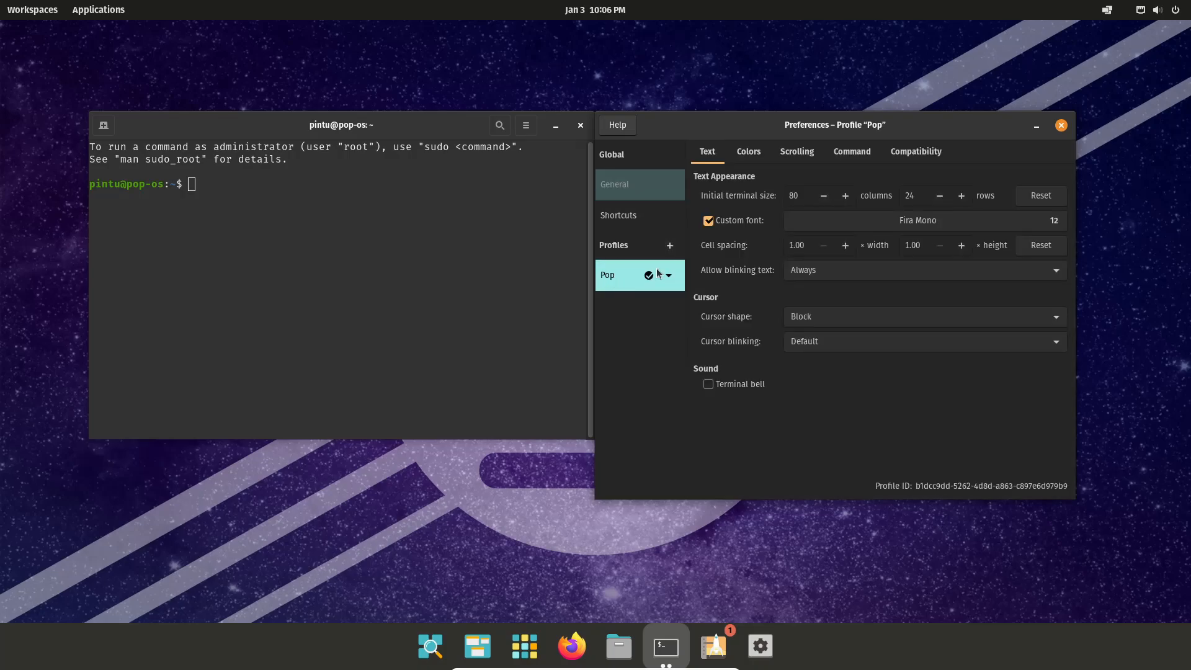
left_click(751, 155)
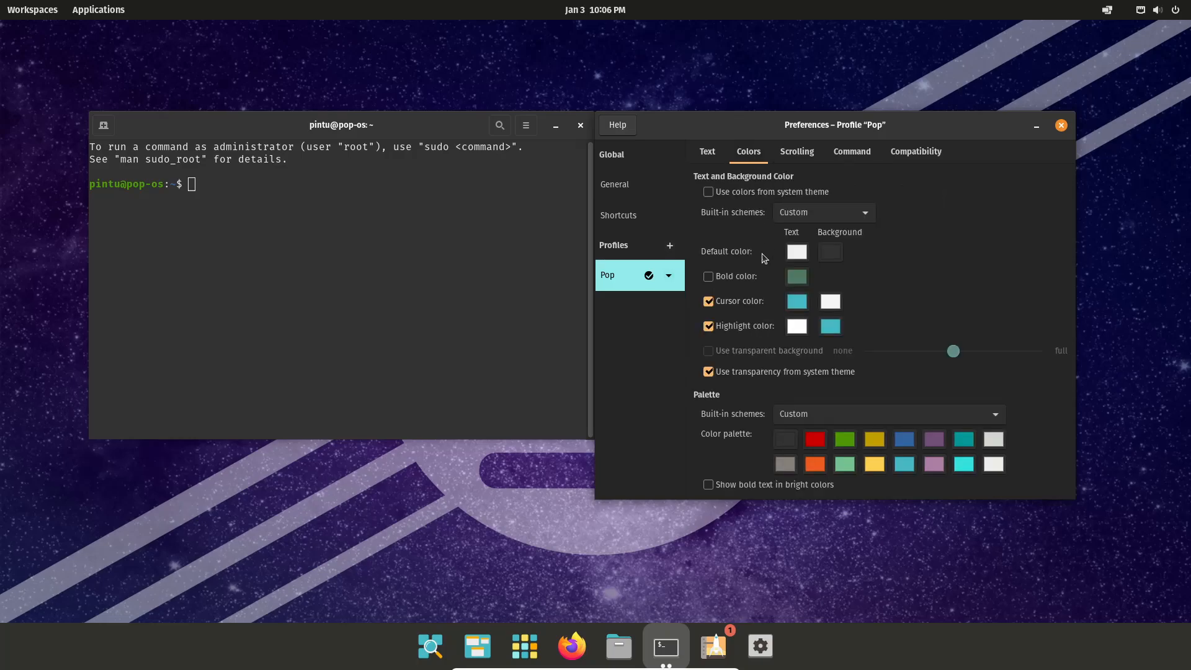
Turn off transparency from the system theme, enable the transparent background, and raise its transparency to nearly full
left_click(708, 371)
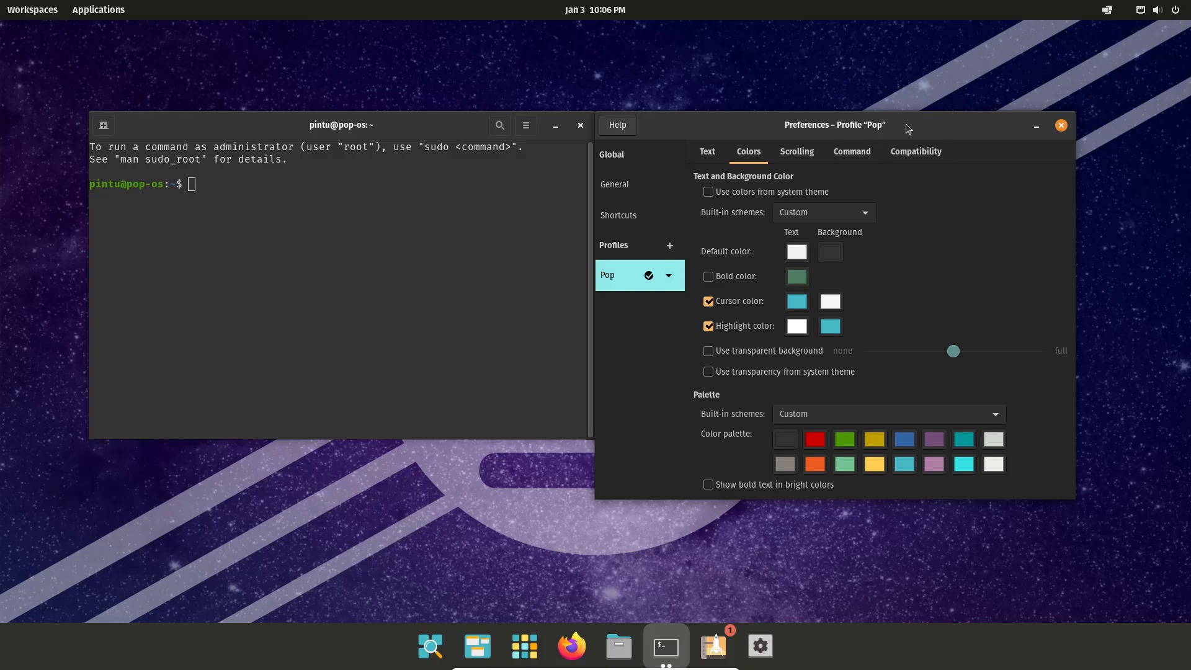
left_click_drag(906, 128, 924, 115)
left_click(724, 337)
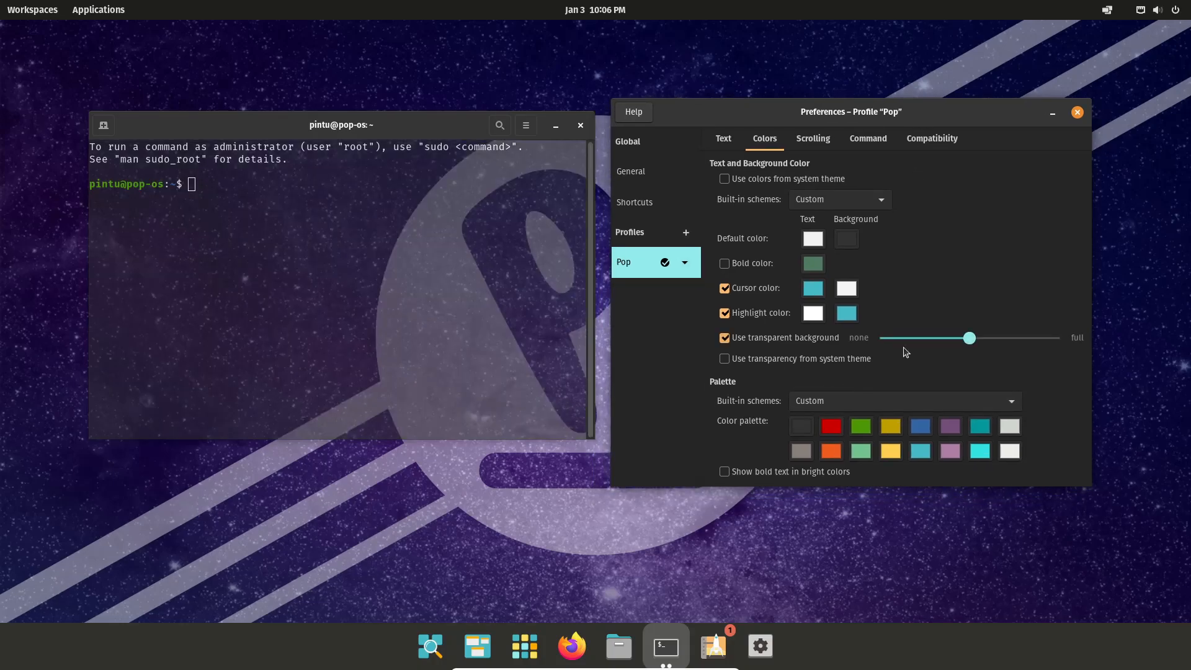
left_click_drag(970, 345, 1035, 352)
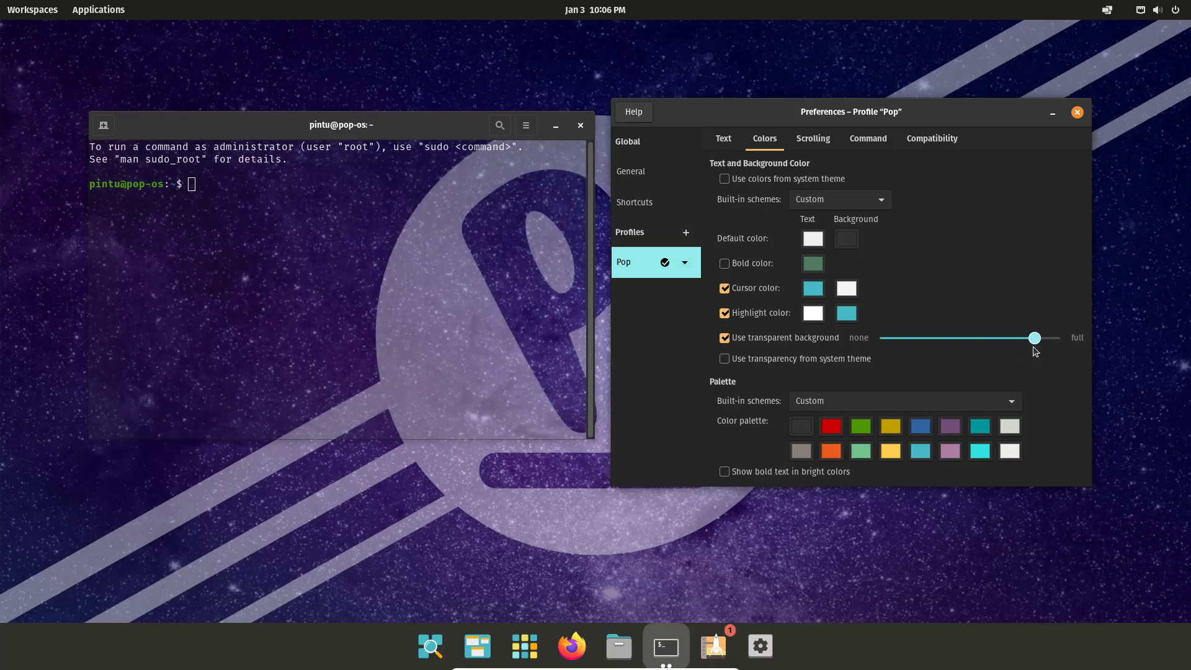
Run "sudo su" in the terminal and enter the account password to get a root shell
left_click(426, 254)
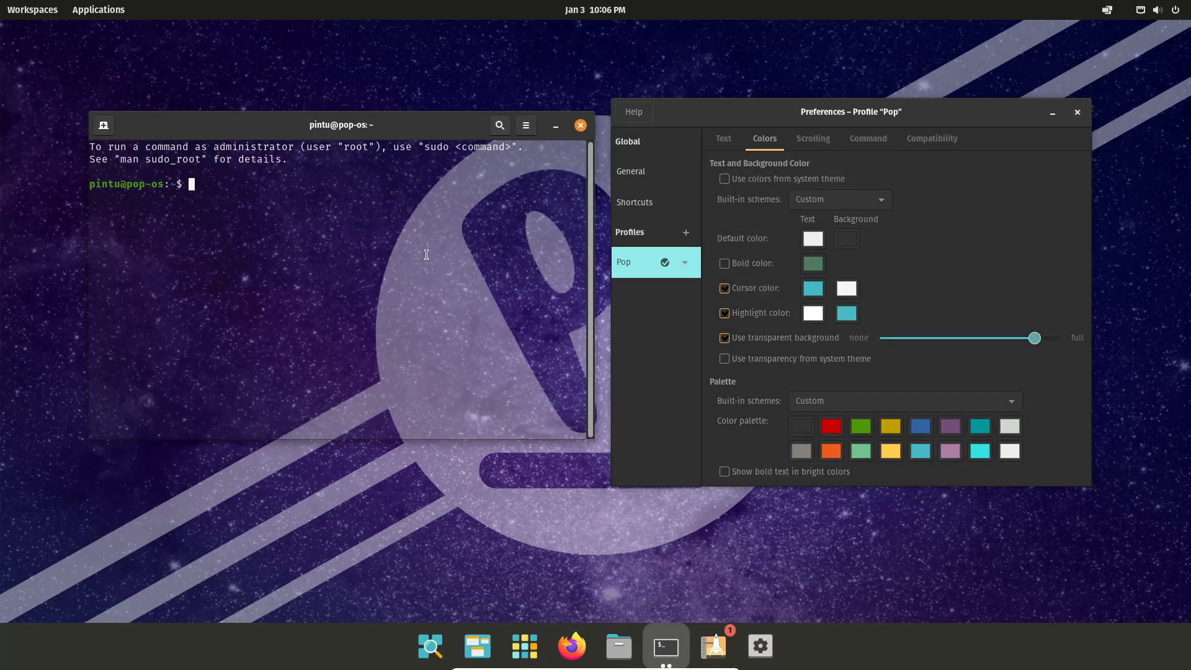
type("sudo su")
key("Return")
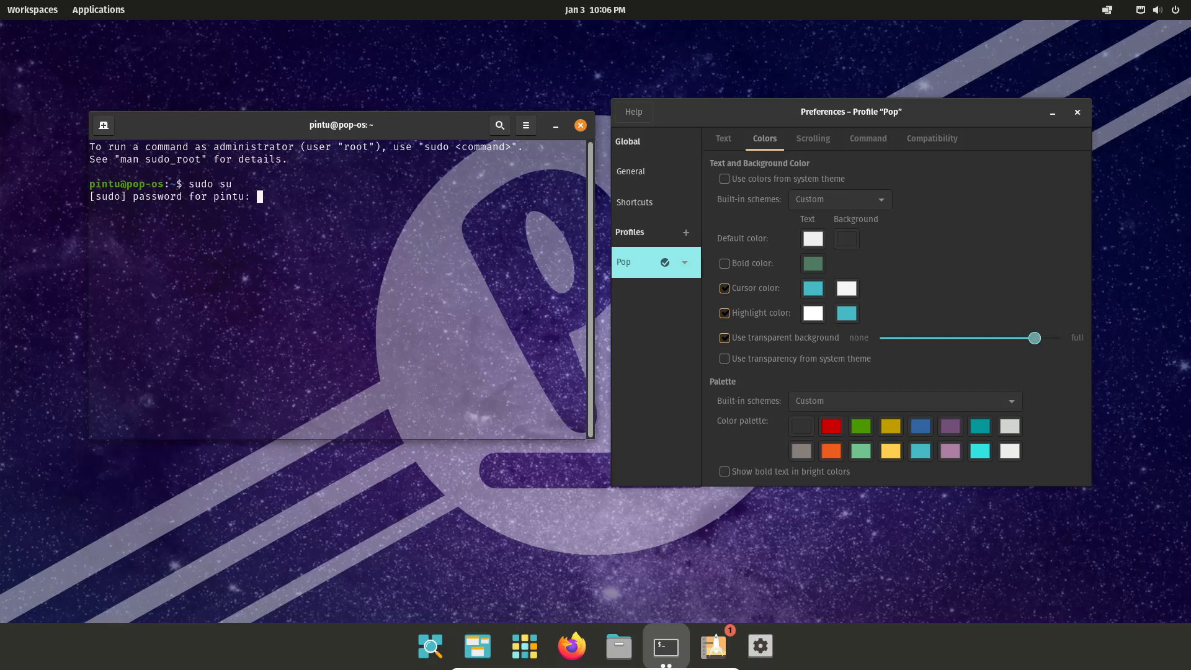
key("Return")
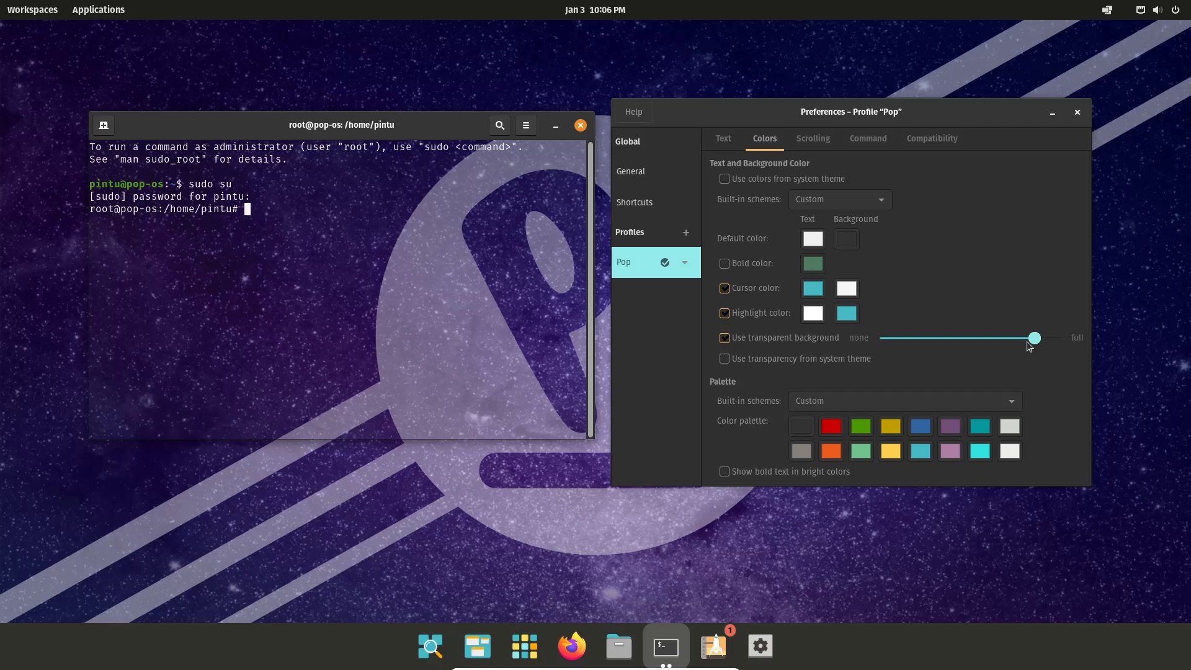
Reduce the terminal's transparency to slightly below the midpoint, try Solarized dark, Solarized light and Tango dark, and settle on the GNOME dark scheme
left_click_drag(1029, 345, 954, 347)
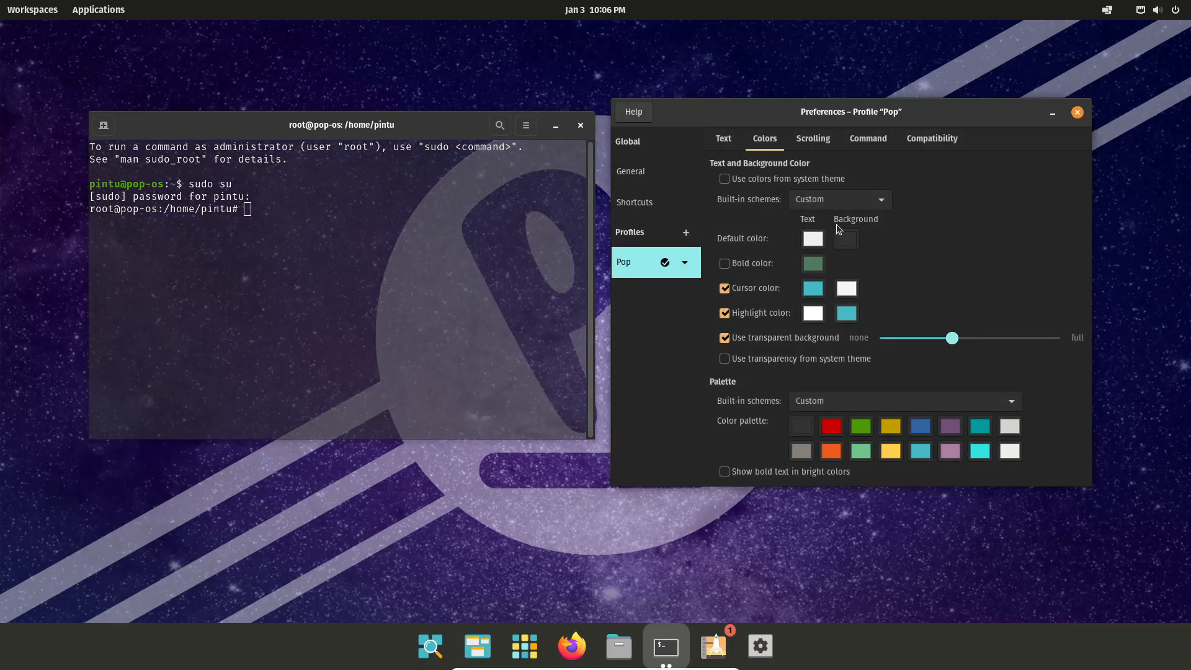
left_click(839, 199)
left_click(834, 181)
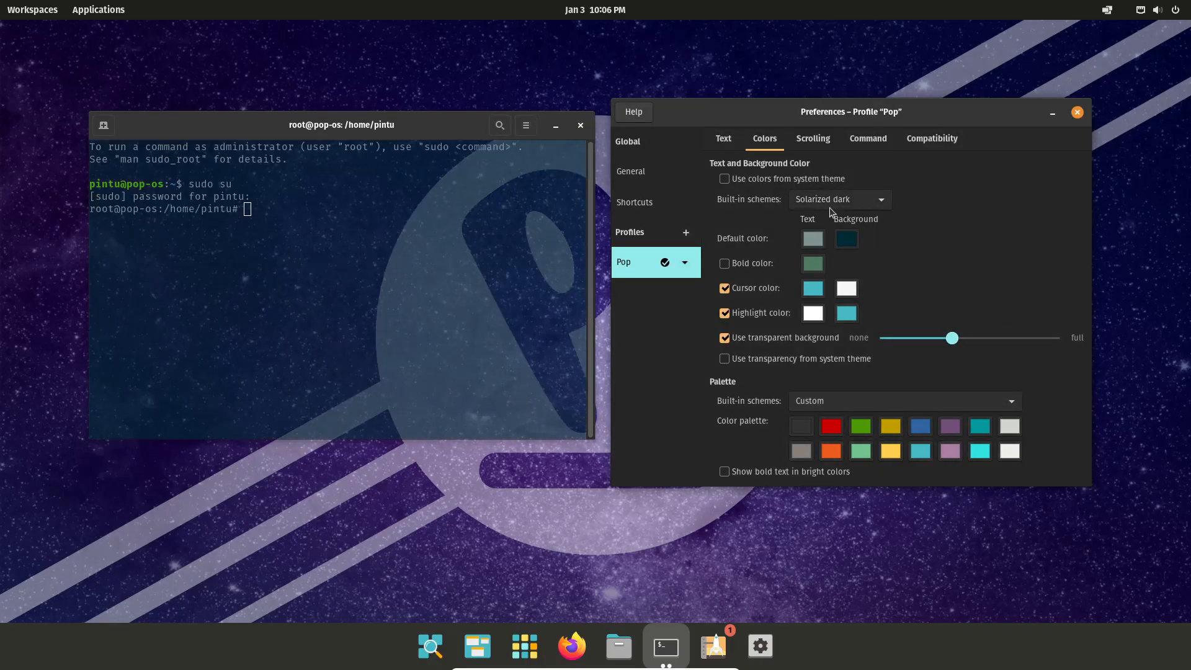
left_click(833, 201)
left_click(835, 186)
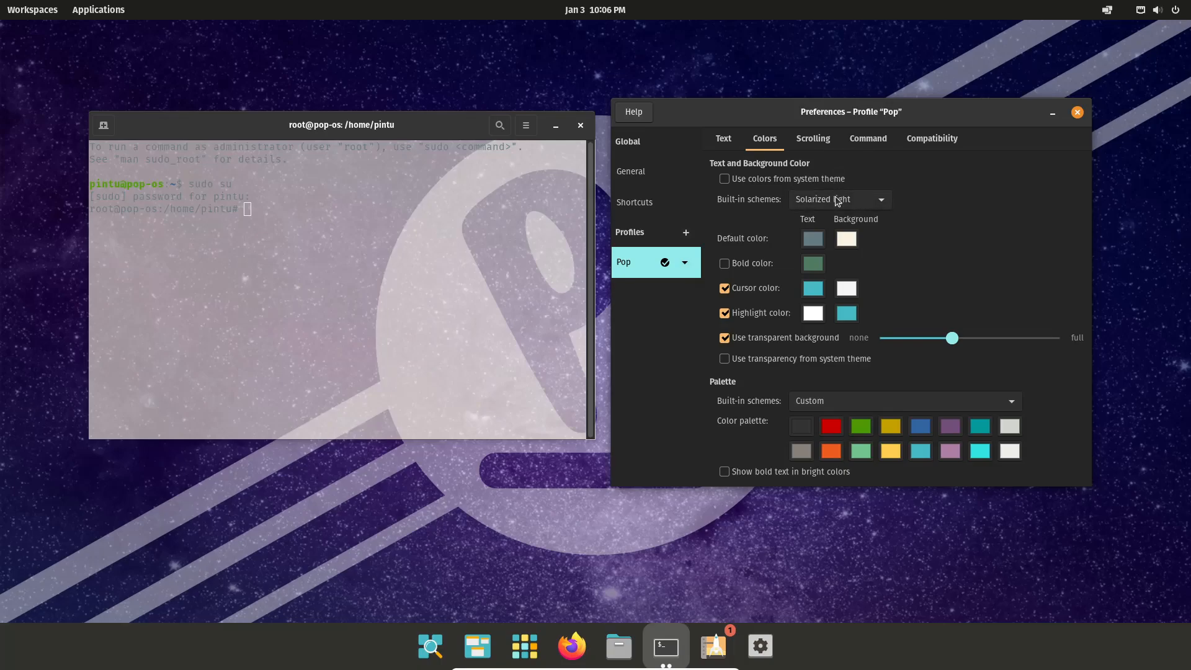
left_click(836, 200)
left_click(839, 183)
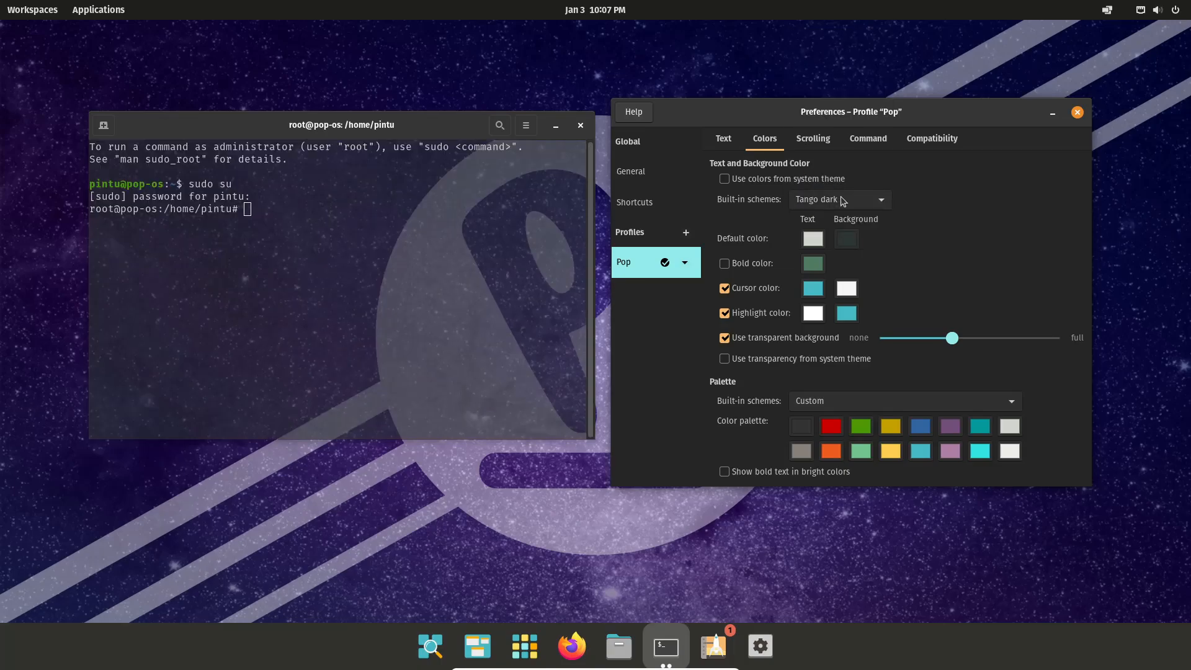
left_click(843, 201)
left_click(844, 164)
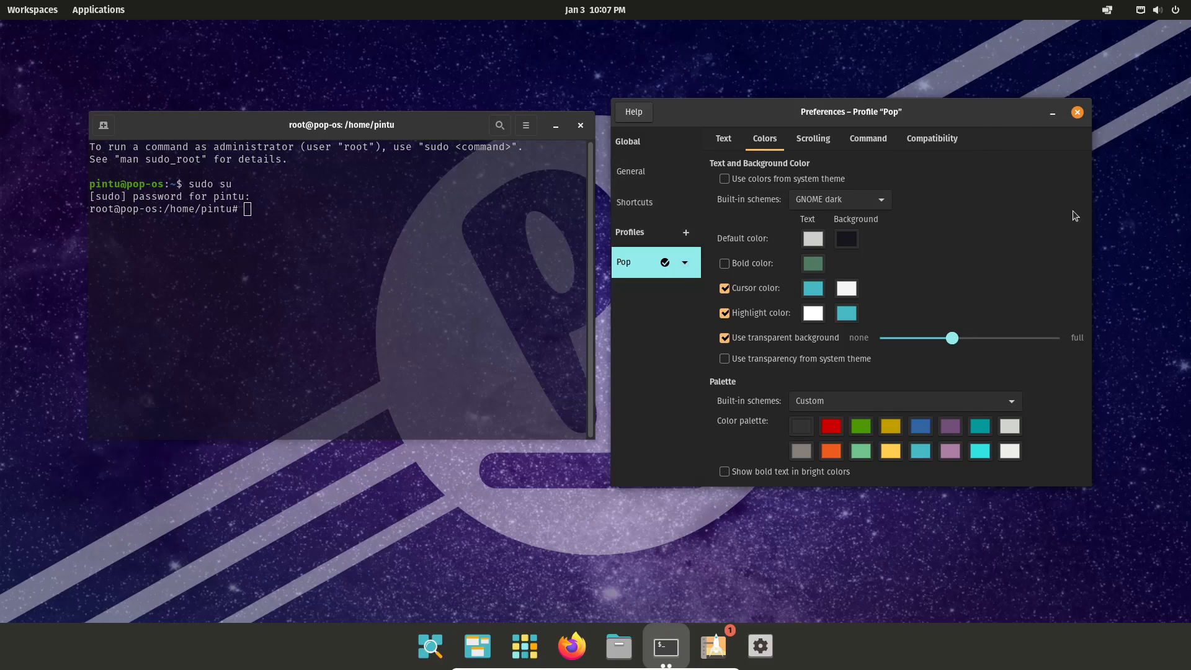
Close the terminal preferences and the terminal window, confirming that the running root session may be closed
left_click(1077, 112)
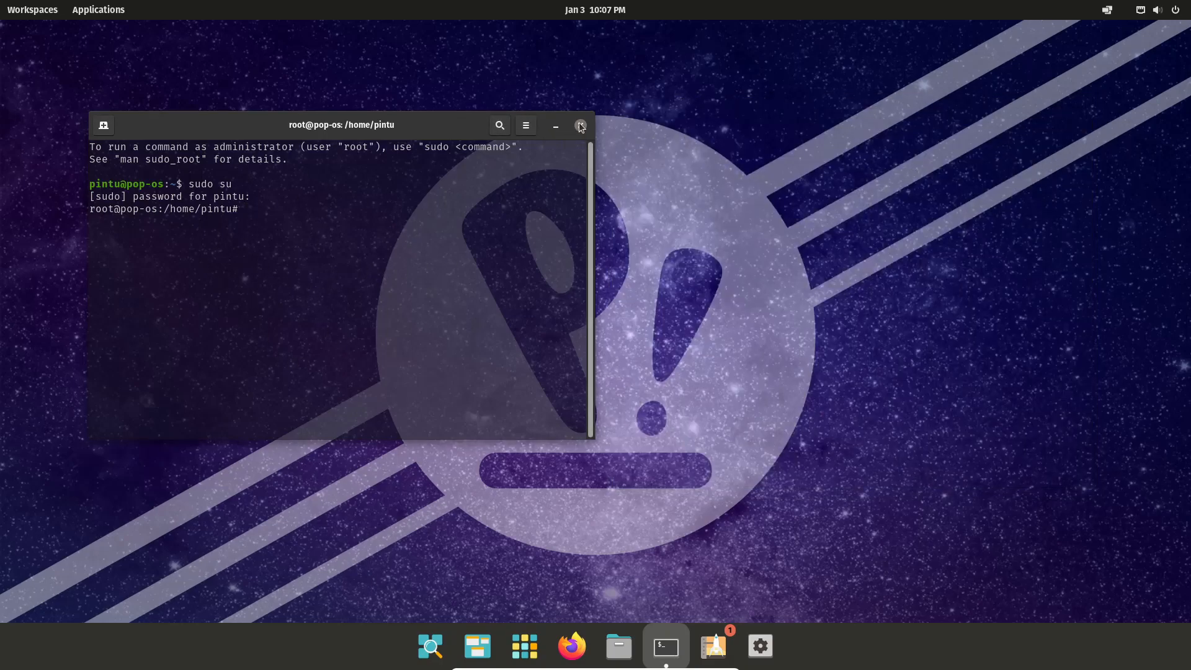
left_click(581, 127)
left_click(476, 323)
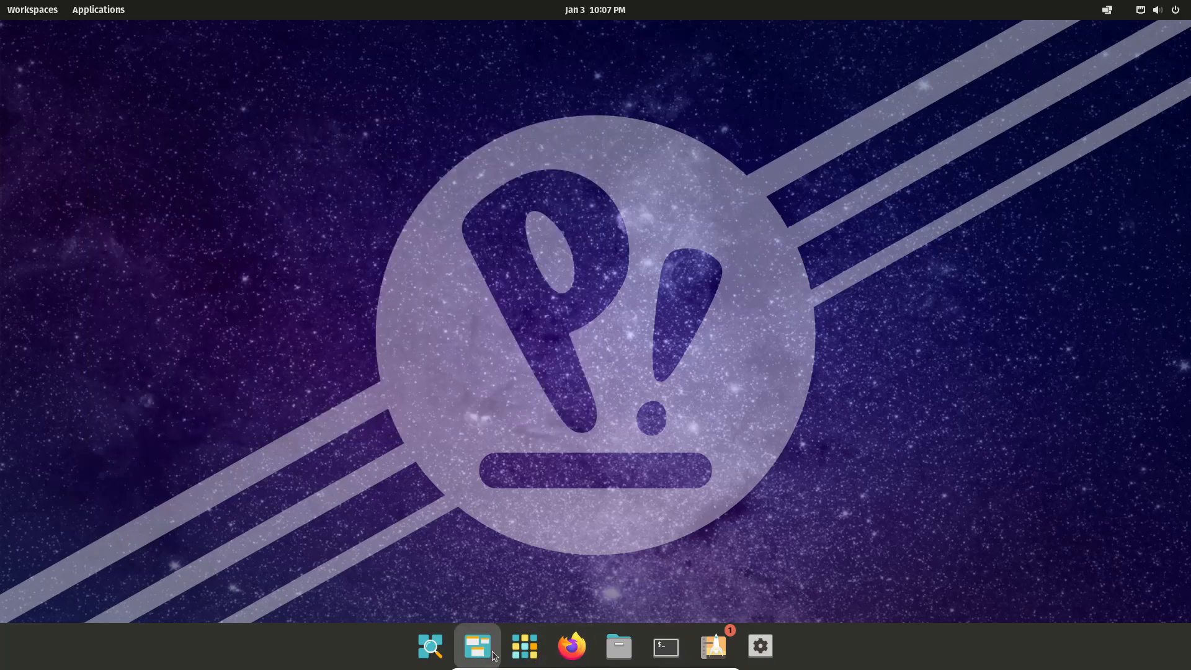
Look at the launcher search and the workspaces overview, dismissing each one after viewing
left_click(429, 649)
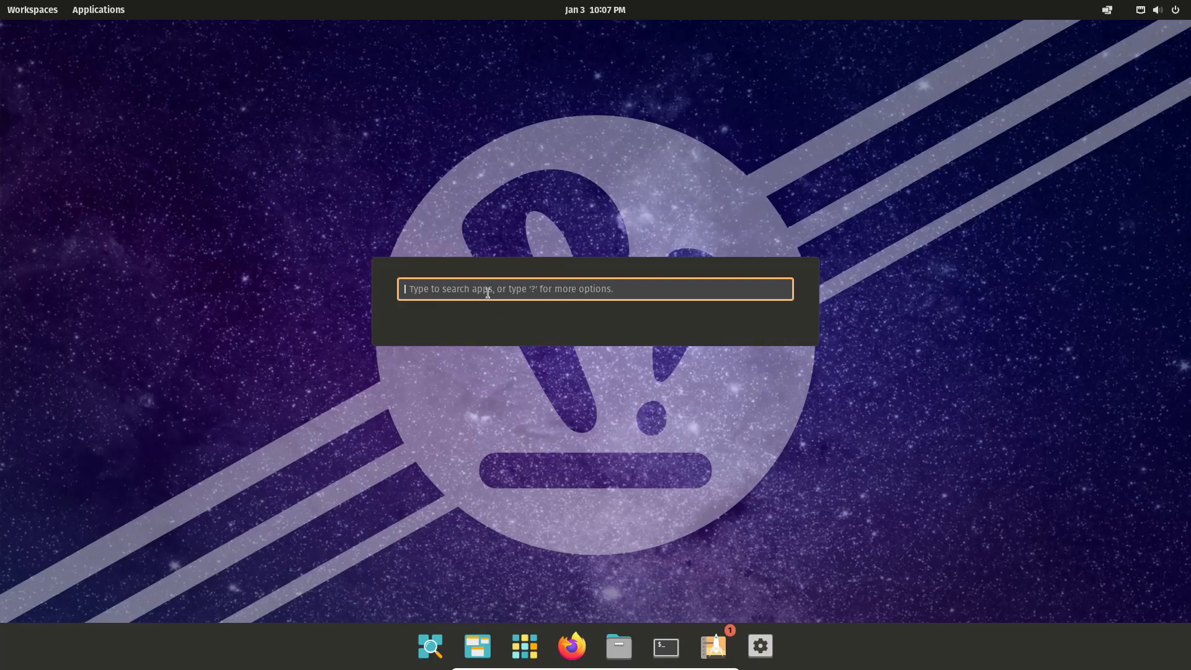
left_click(545, 420)
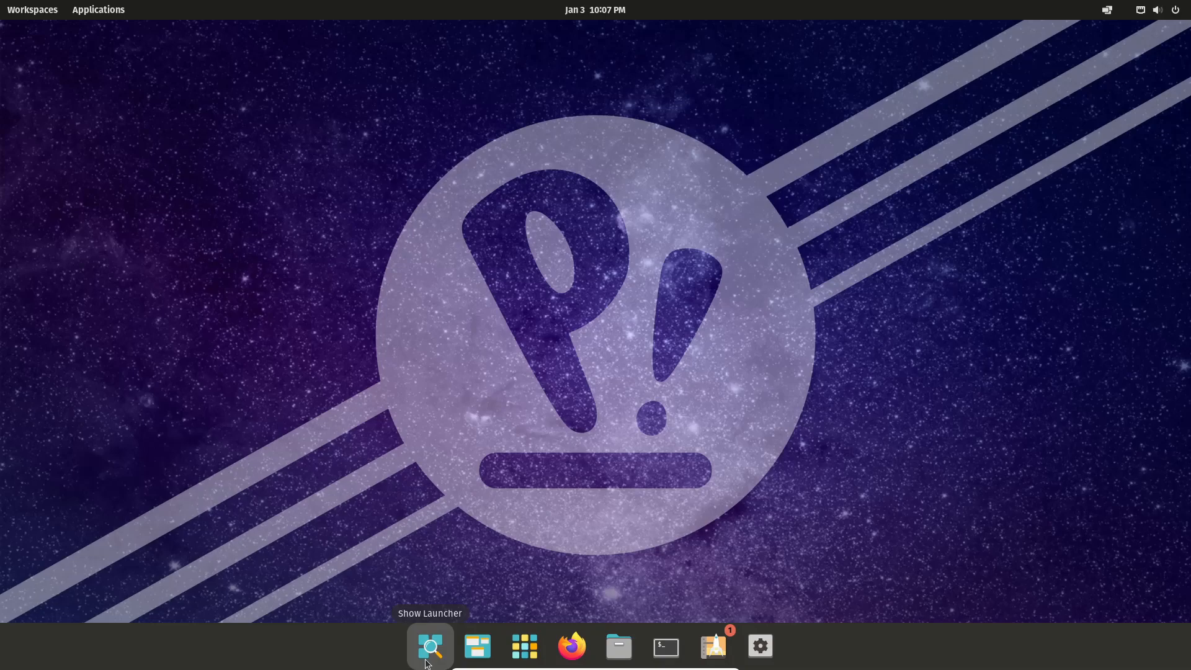
left_click(485, 651)
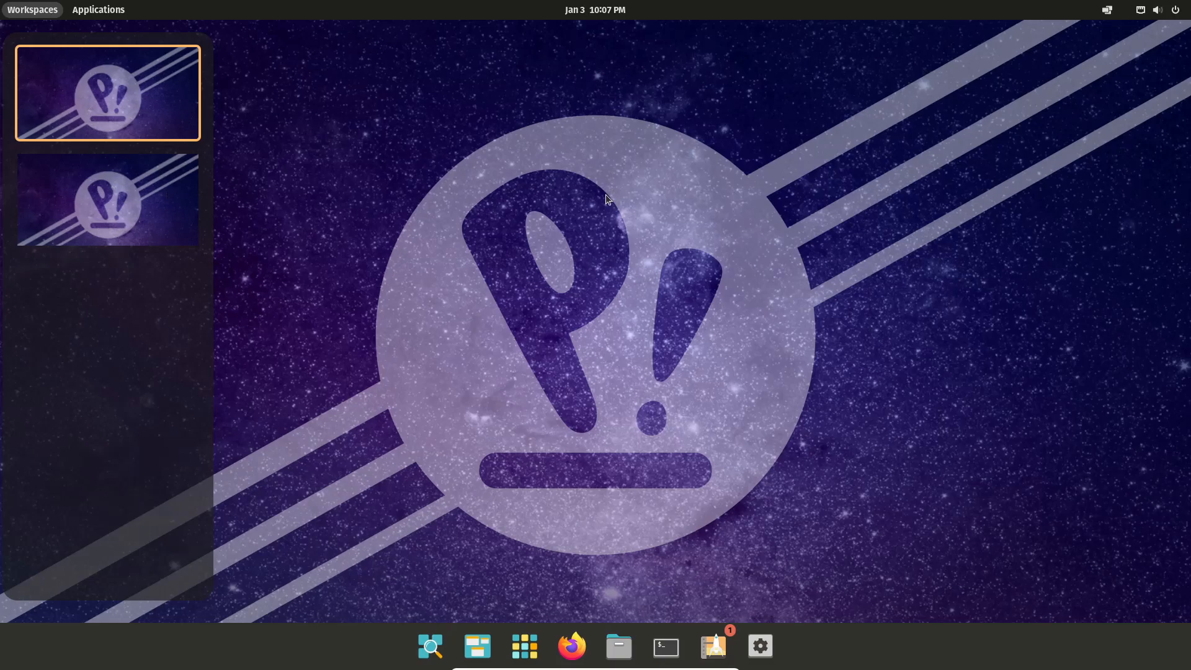
left_click(467, 340)
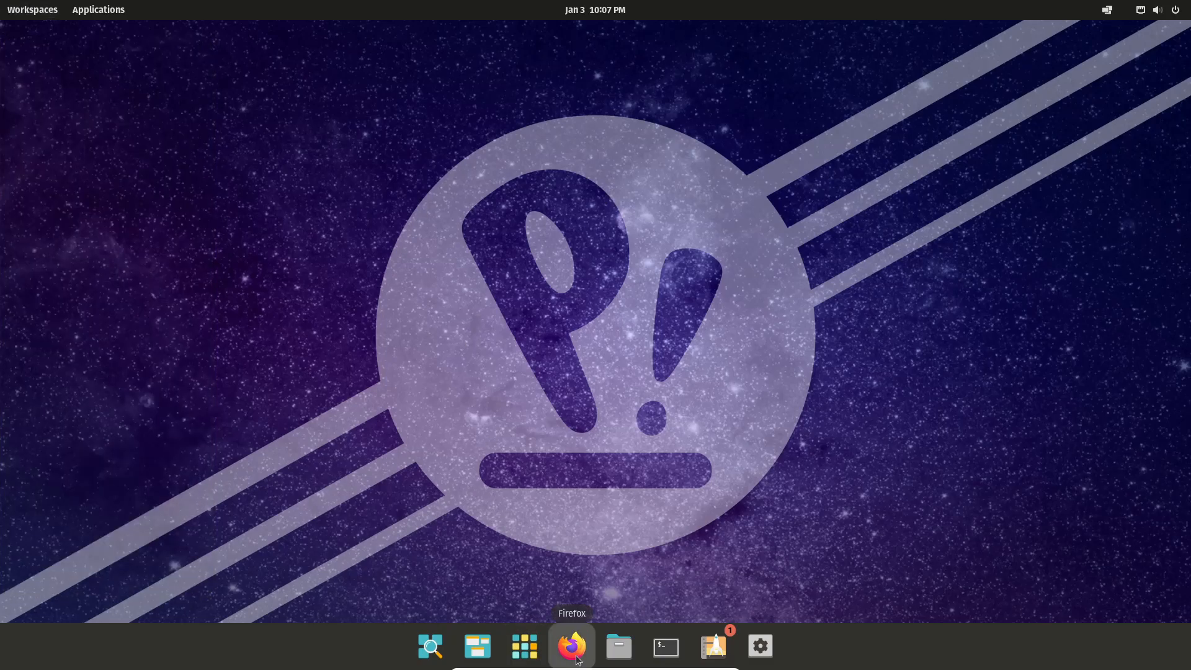
Browse the file manager's Home, Other Locations, Public and Documents folders, and close the window after viewing
left_click(612, 652)
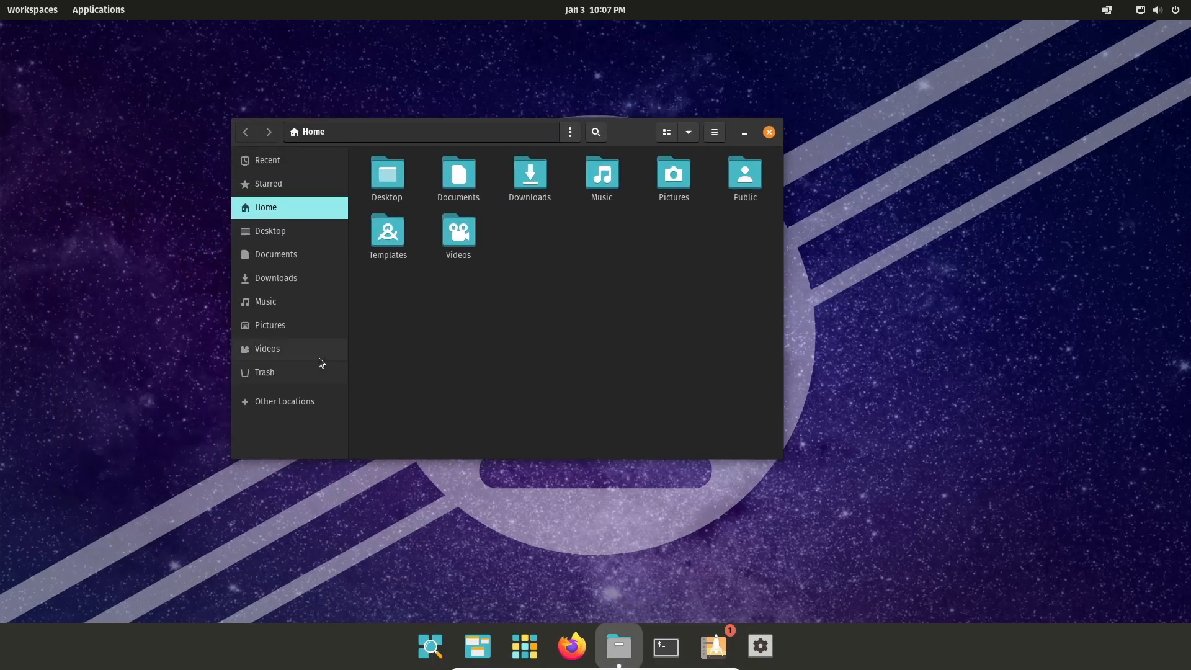
left_click(307, 406)
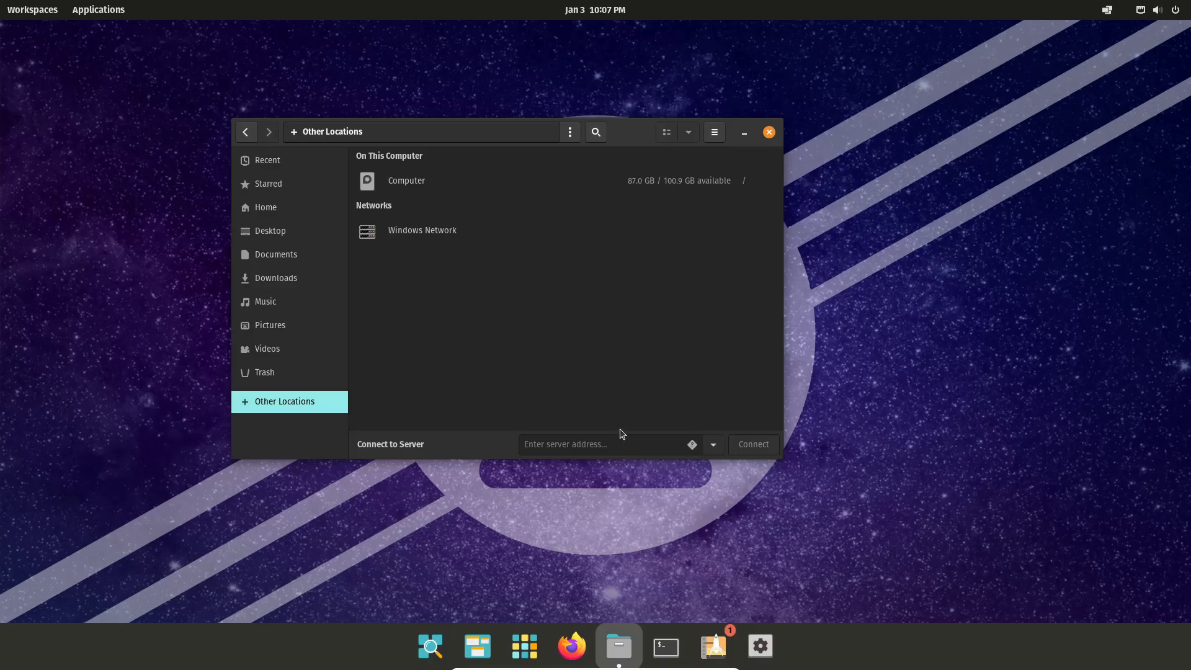
left_click(599, 445)
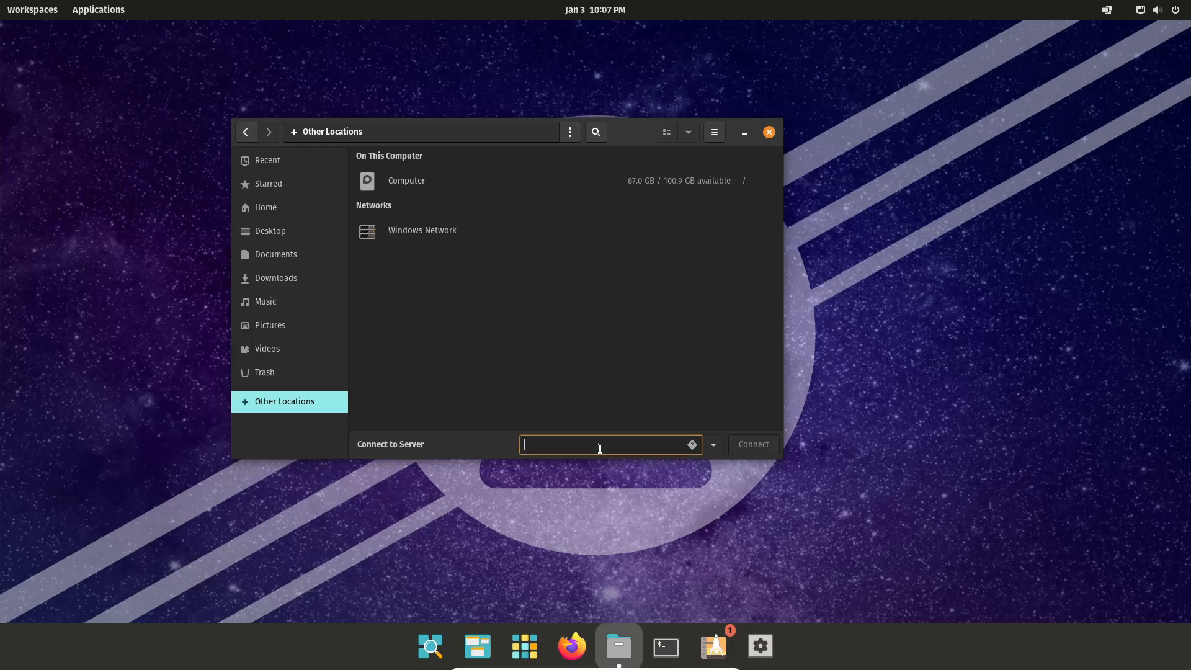
left_click(274, 212)
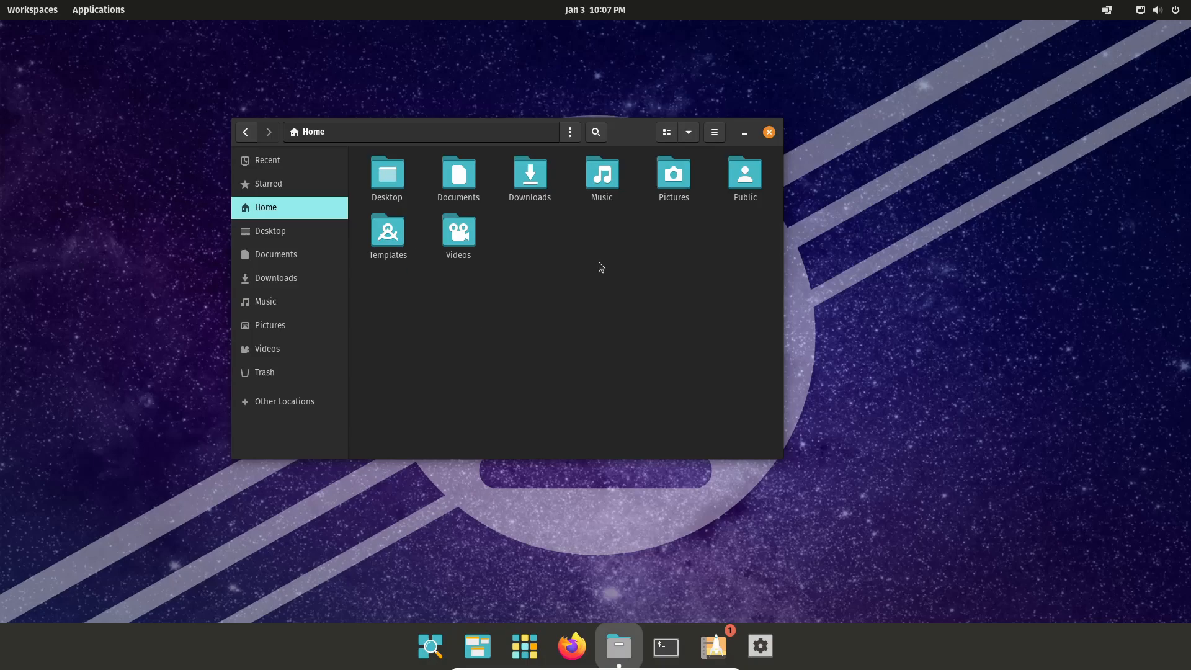
double_click(745, 185)
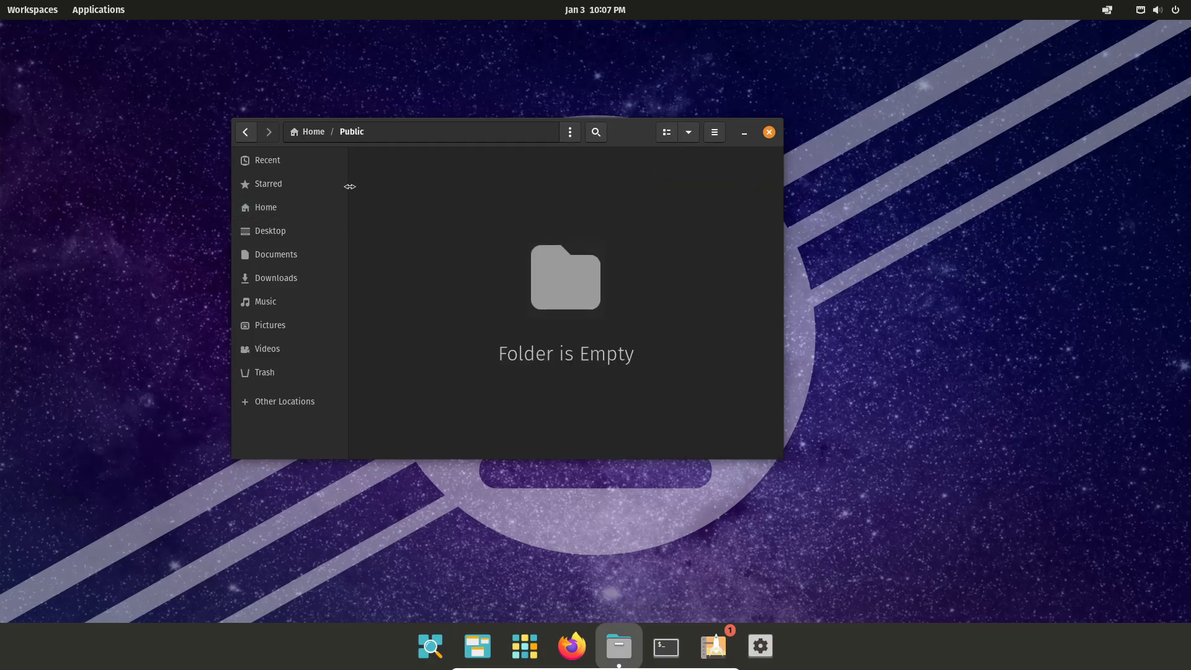
left_click(246, 132)
double_click(459, 174)
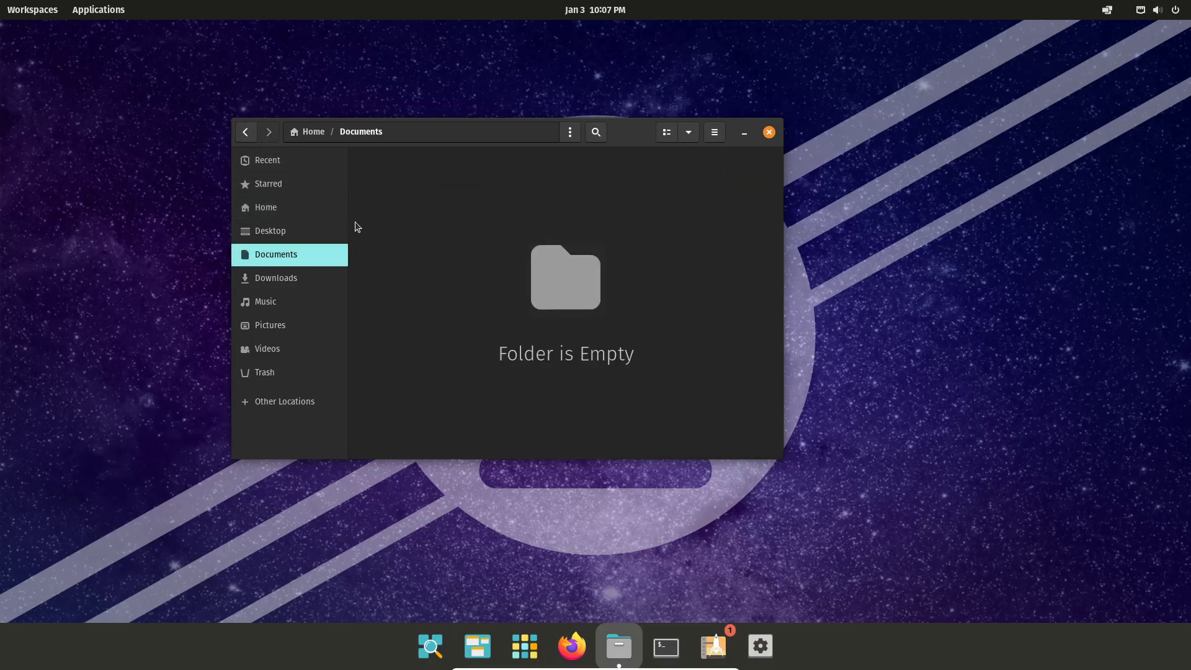
left_click(768, 131)
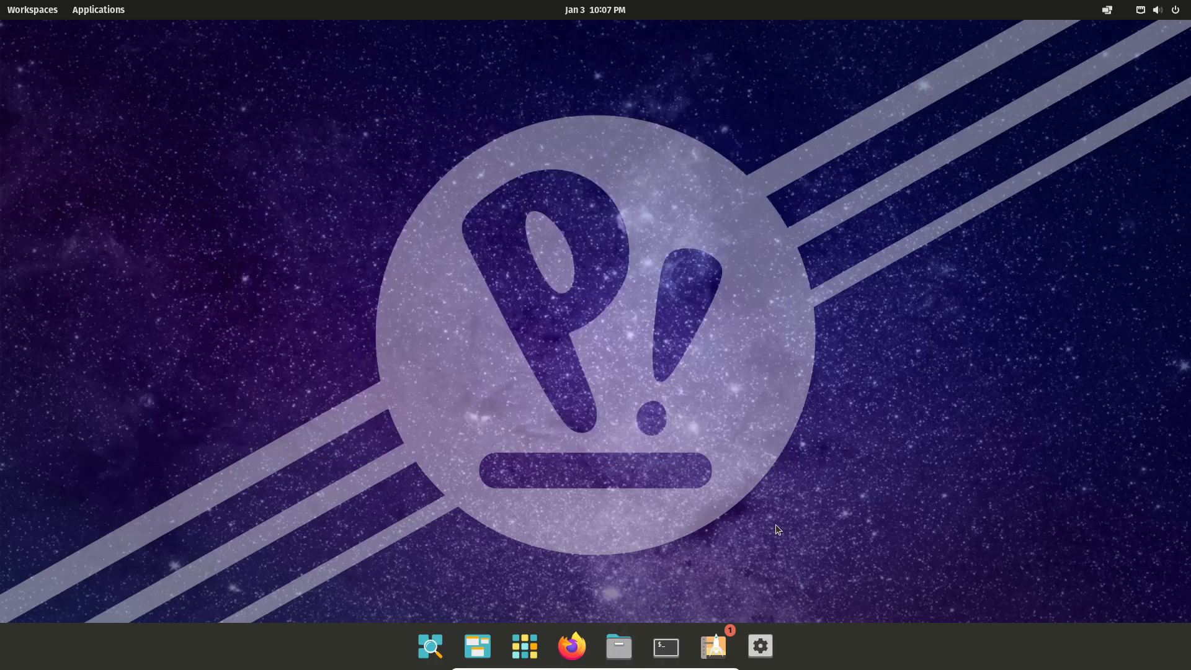
Look at the application library, dismiss it, and close the Settings window opened behind it
left_click(525, 645)
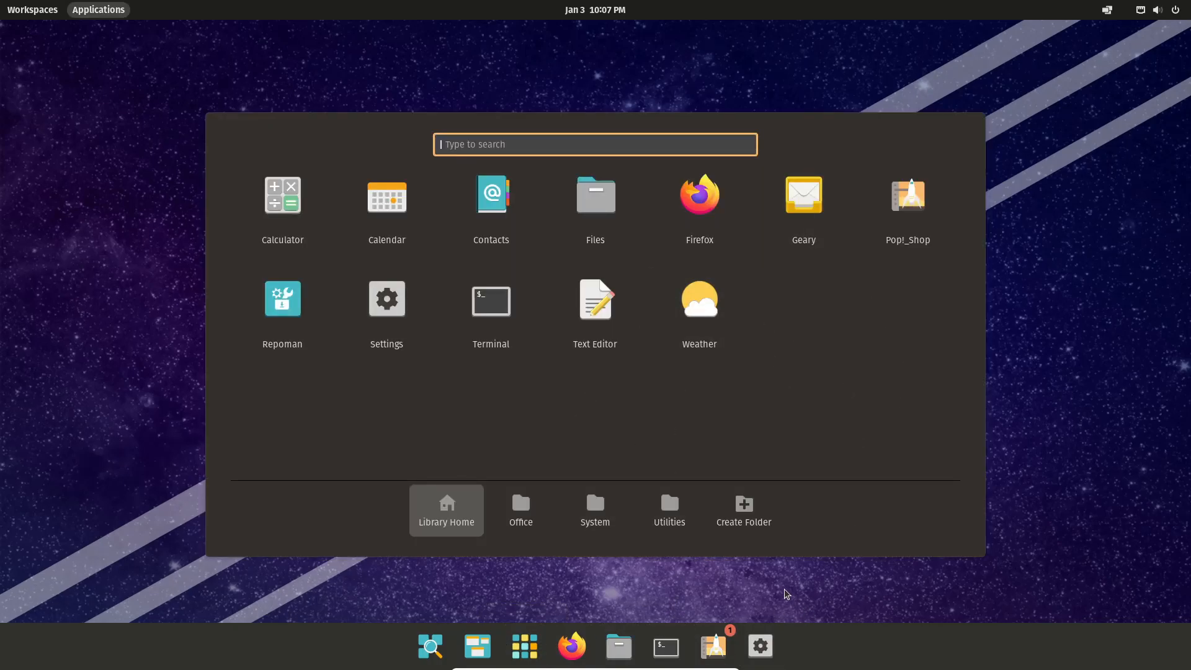
left_click(760, 646)
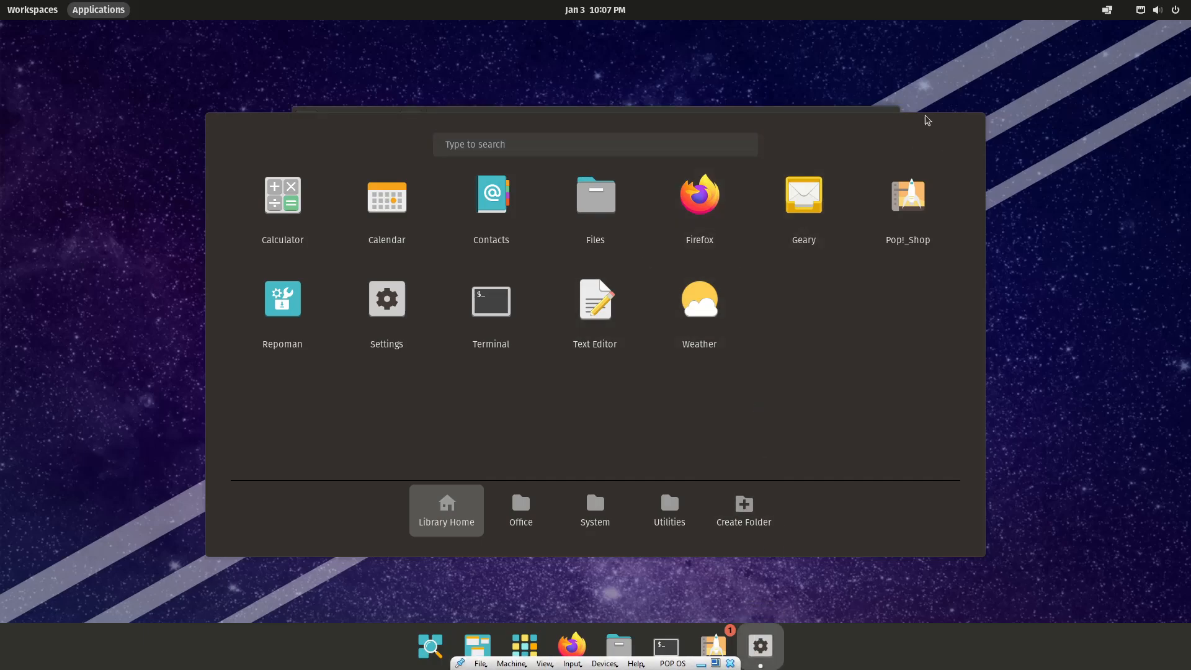
left_click(921, 98)
left_click(885, 120)
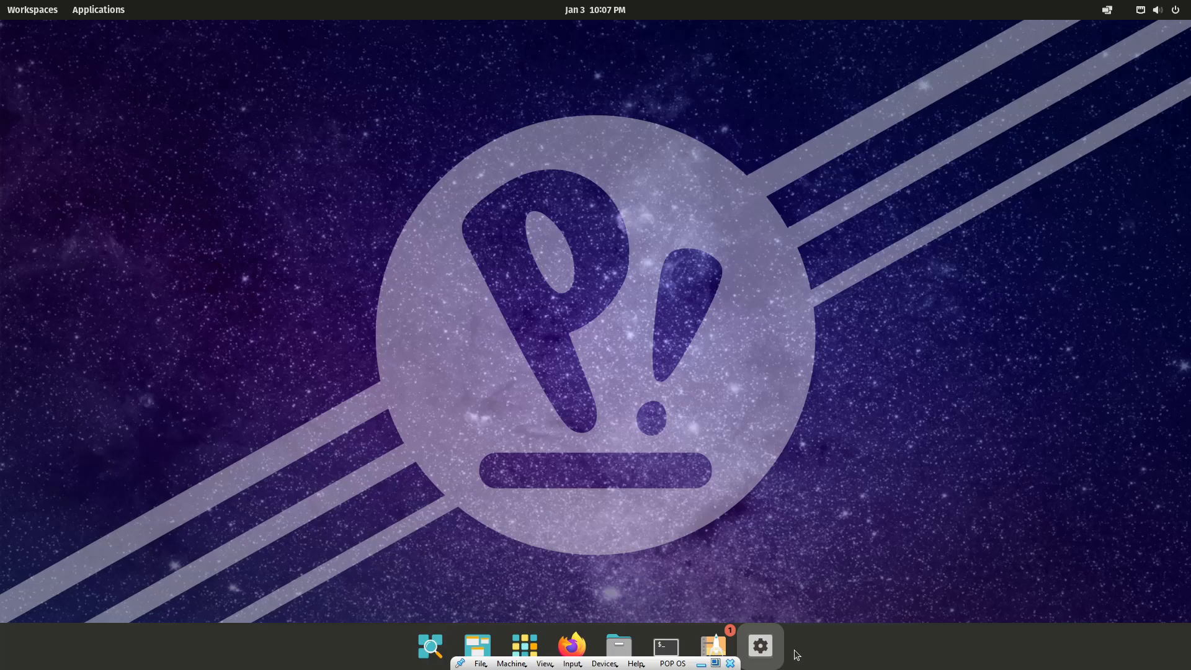
Open the system settings and look through the full list of categories, from Network down to About
left_click(761, 645)
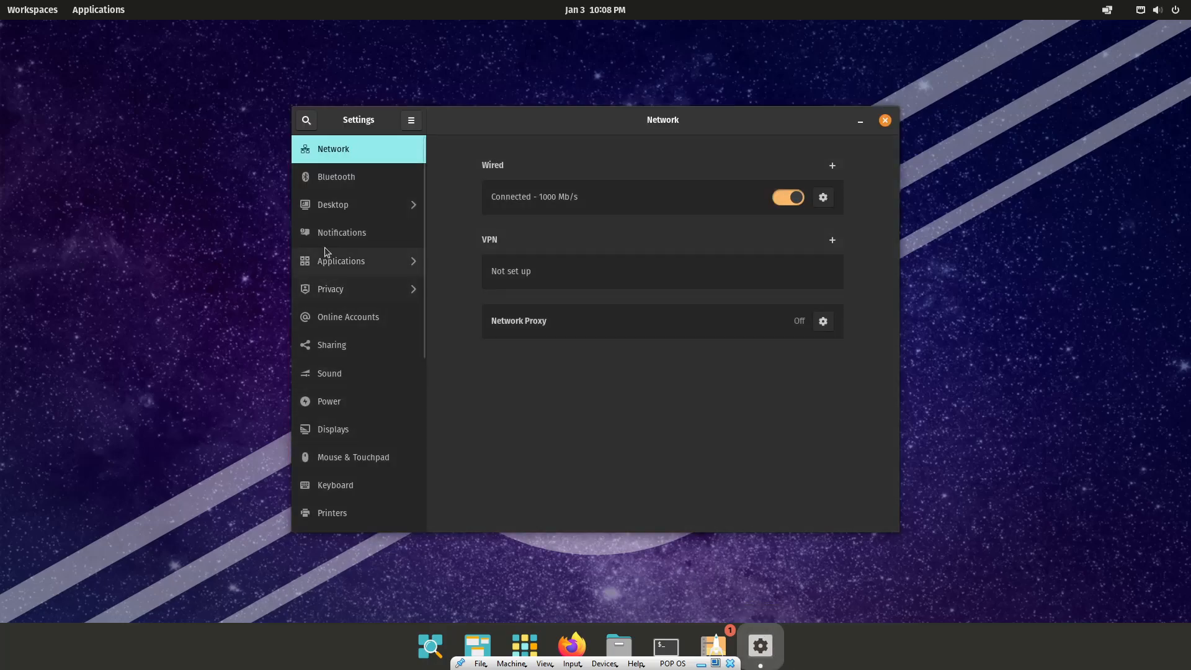
left_click_drag(604, 120, 551, 127)
scroll(340, 316, "down", 5)
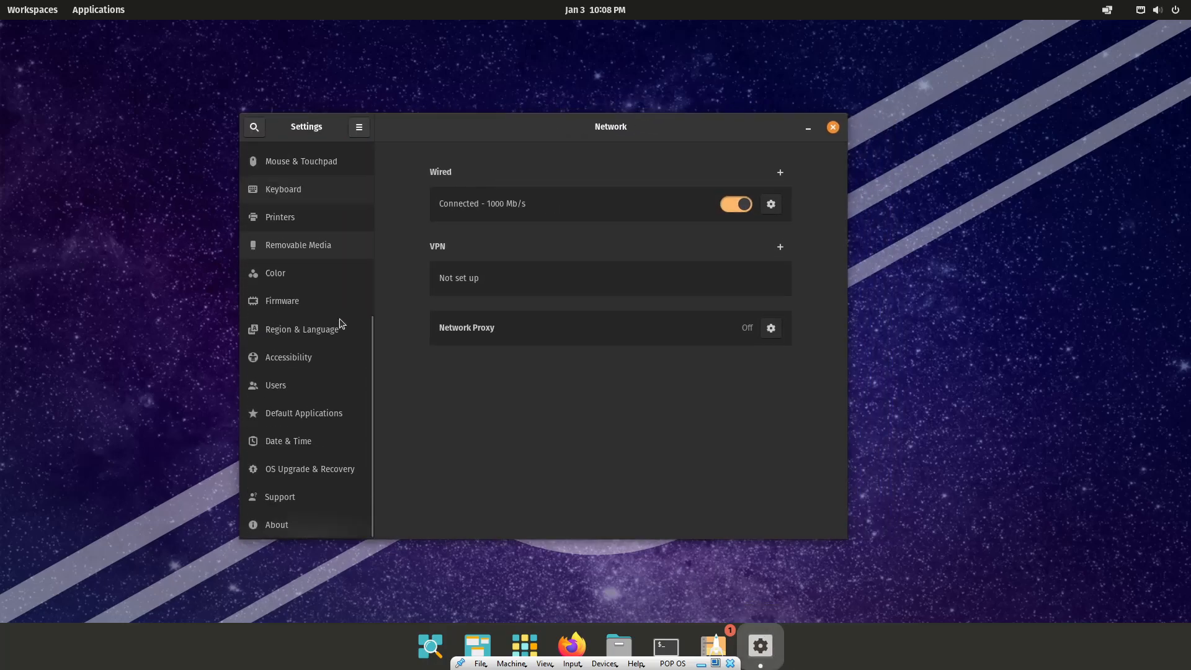
scroll(333, 393, "up", 5)
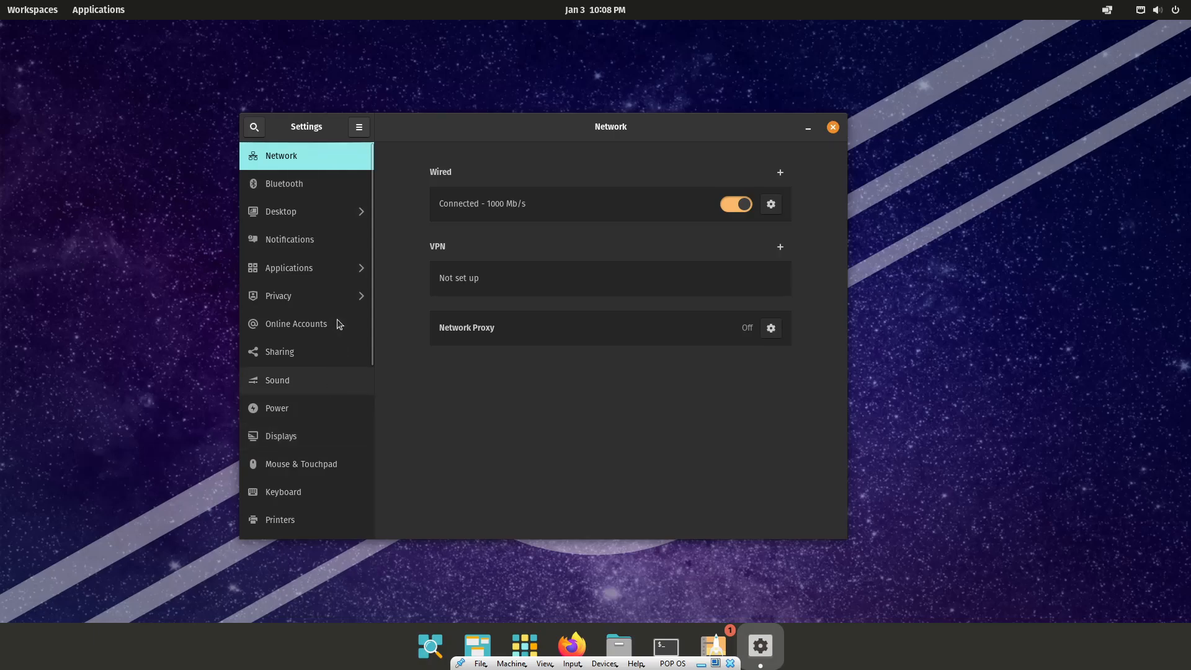
scroll(341, 252, "down", 5)
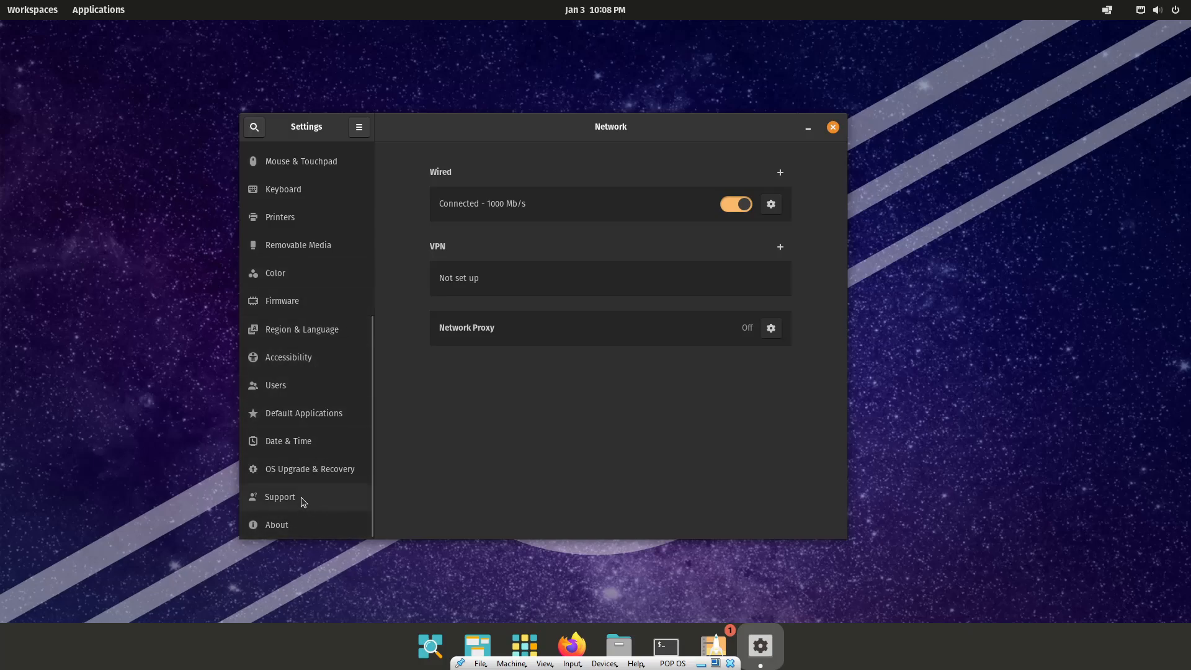
scroll(297, 430, "up", 10)
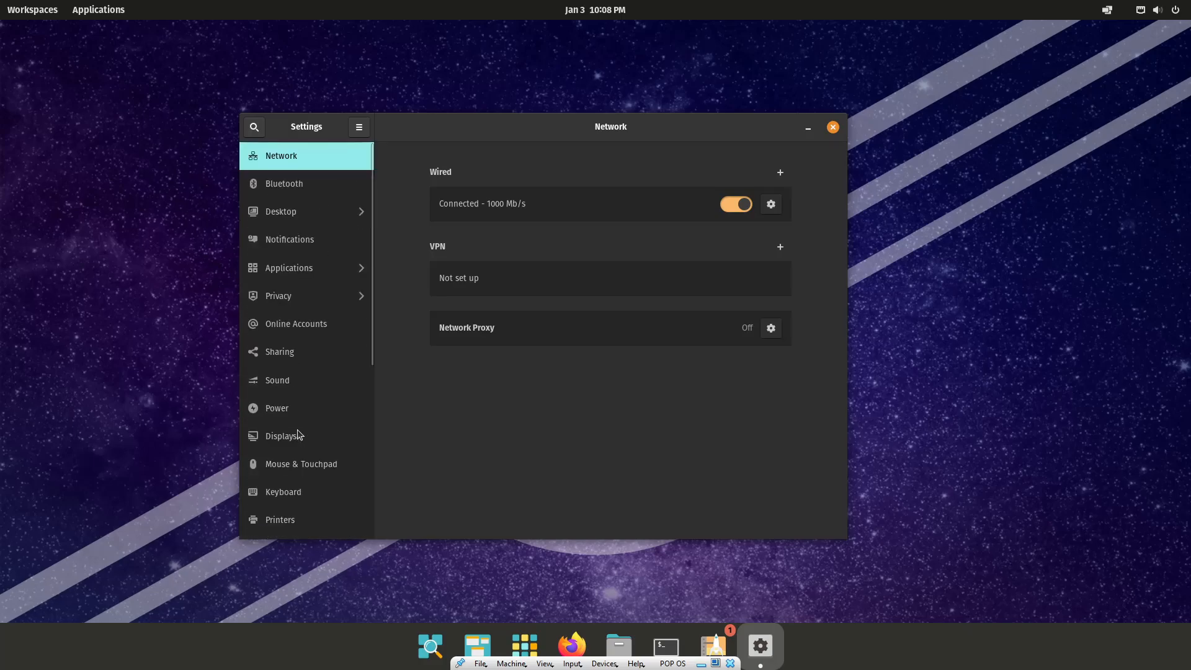
Lower the system volume to about a quarter of its range and dismiss the quick settings
left_click(1007, 138)
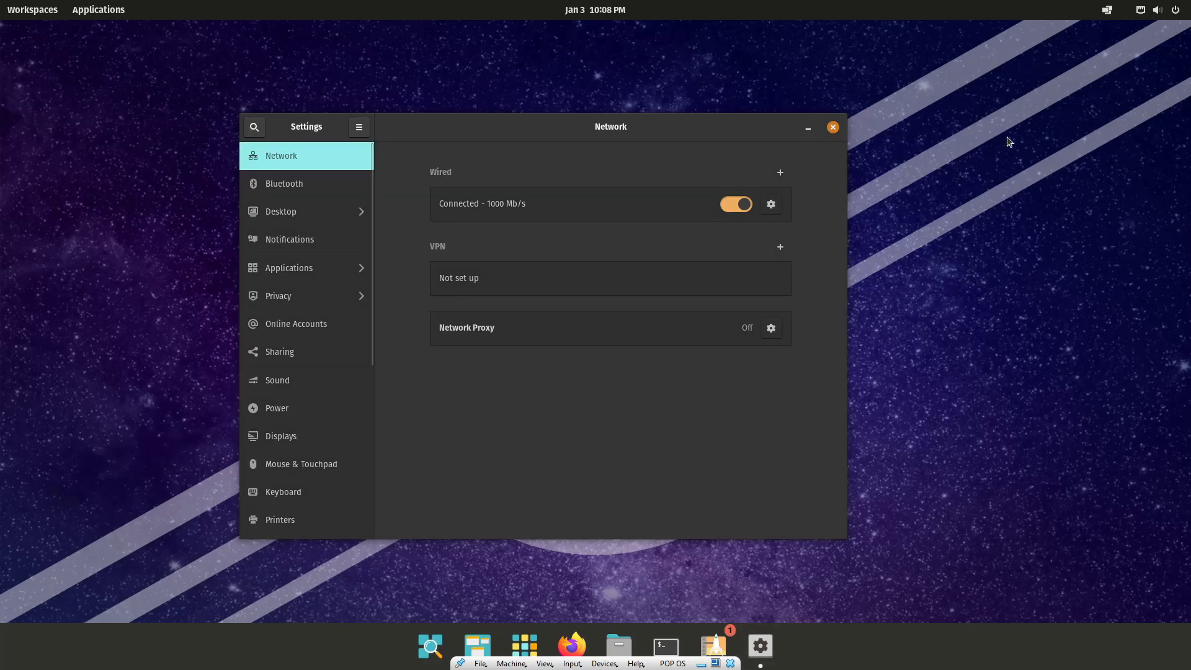
left_click(1157, 10)
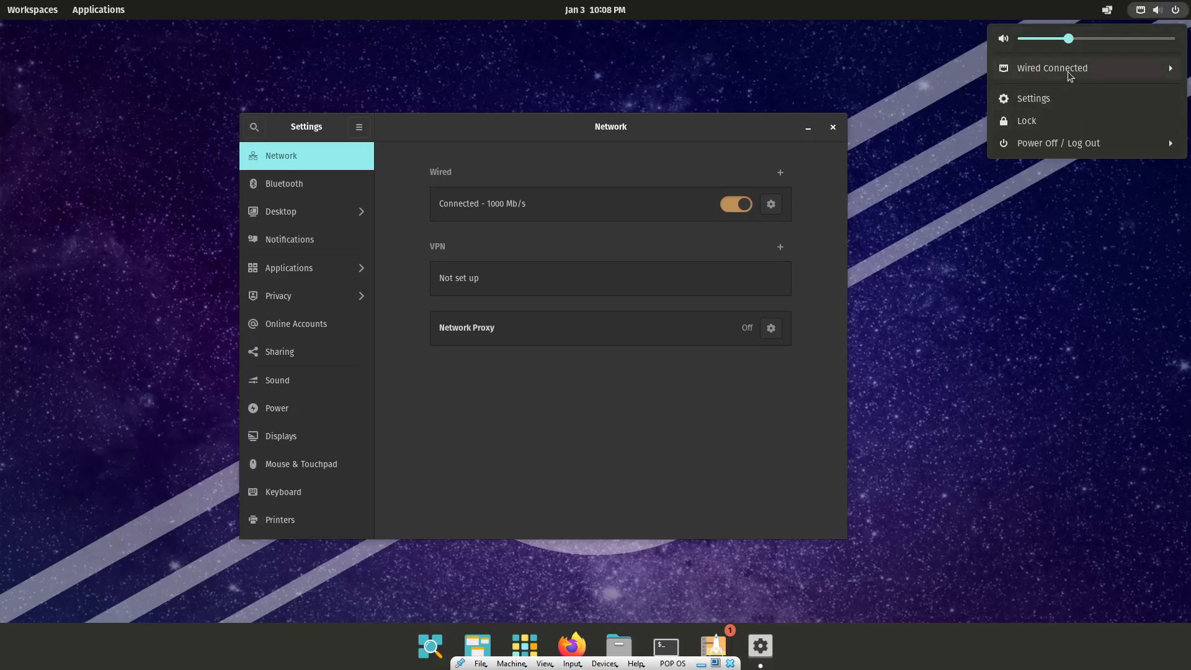
mouse_move(1068, 40)
left_mouse_down()
mouse_move(1086, 42)
mouse_move(1057, 40)
left_mouse_up()
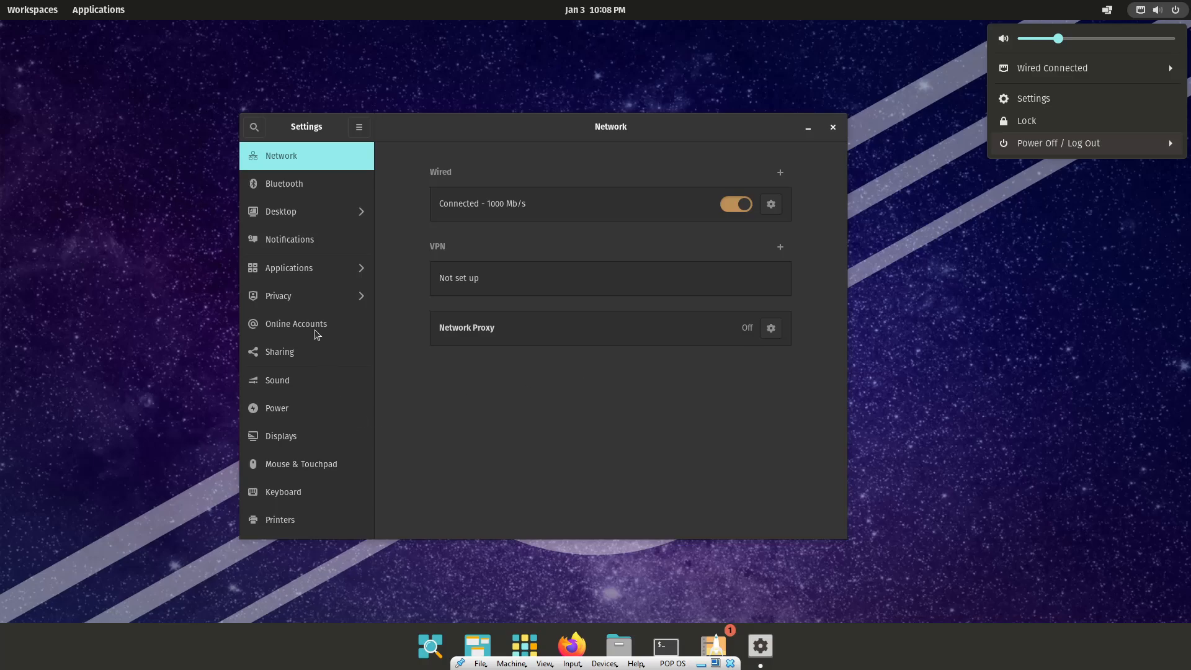
left_click(292, 211)
Open the Appearance page of the Desktop settings and switch the theme to Light
left_click(291, 209)
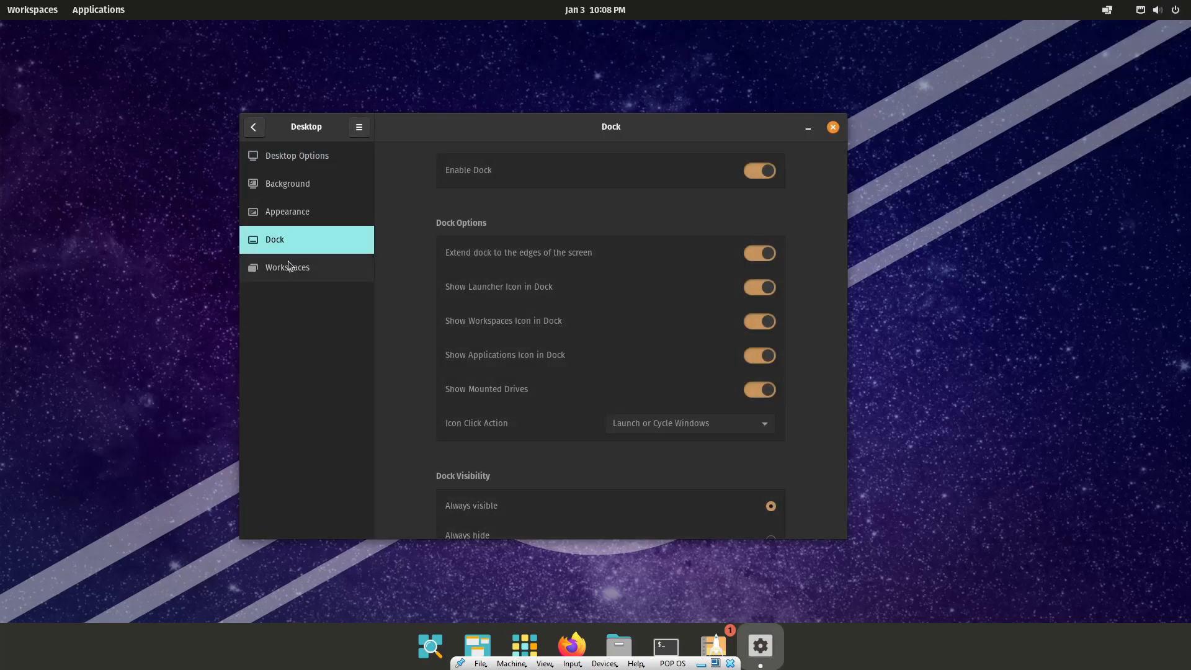
left_click(293, 220)
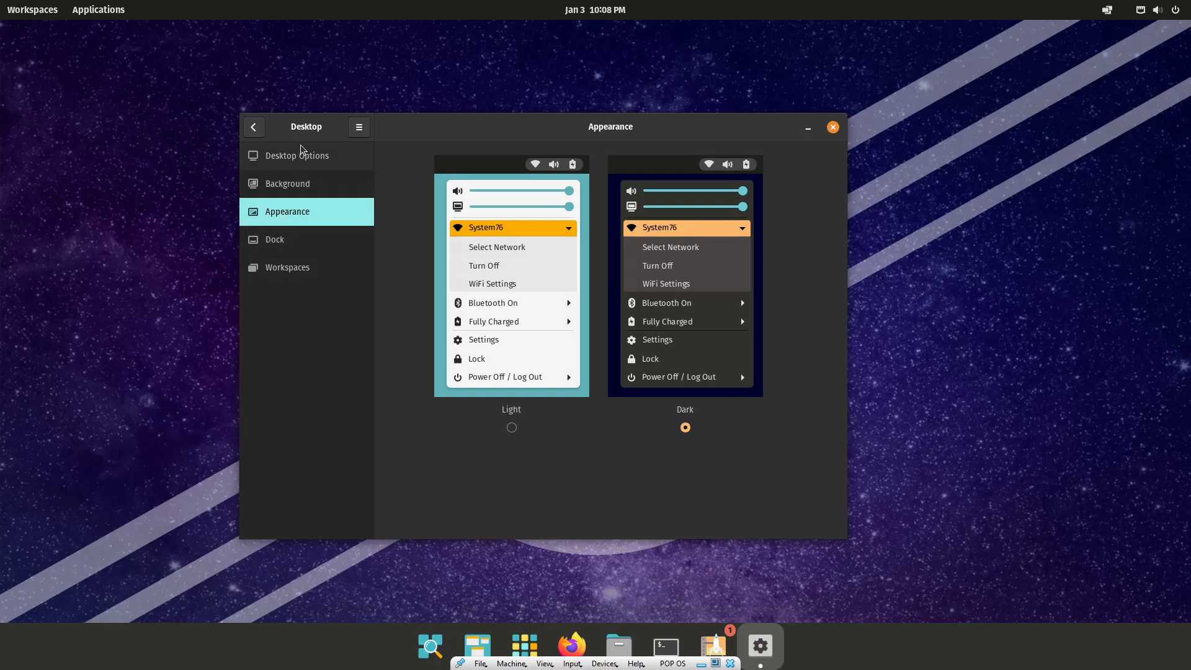
left_click(254, 127)
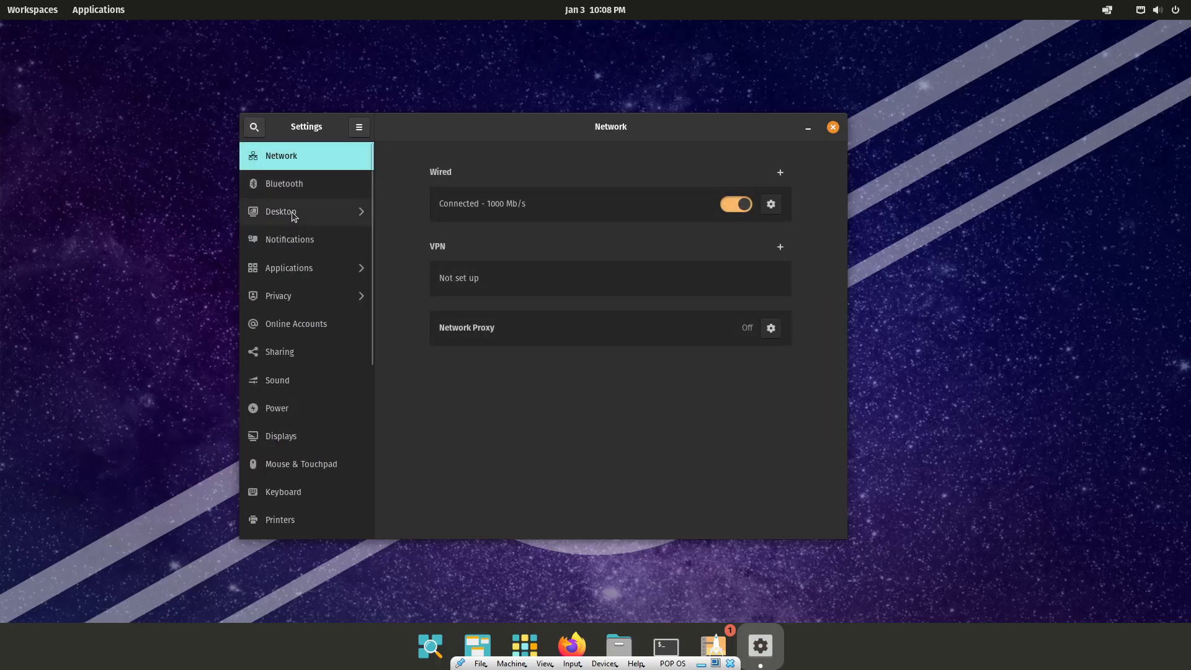
left_click(291, 211)
left_click(285, 208)
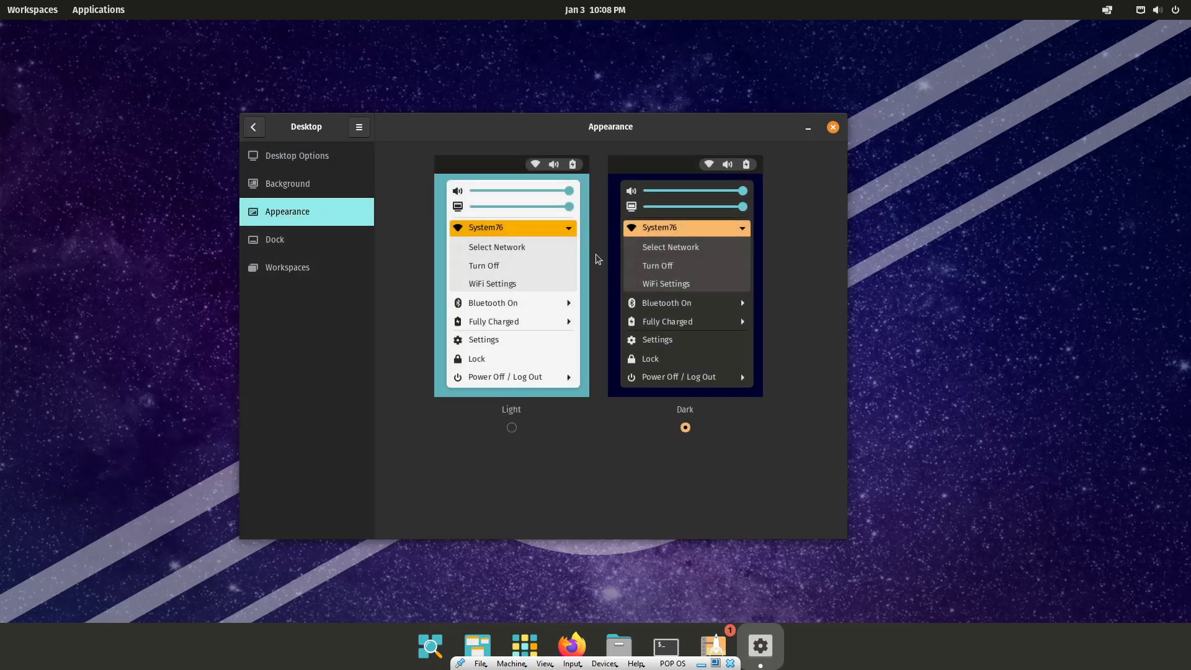
left_click(560, 264)
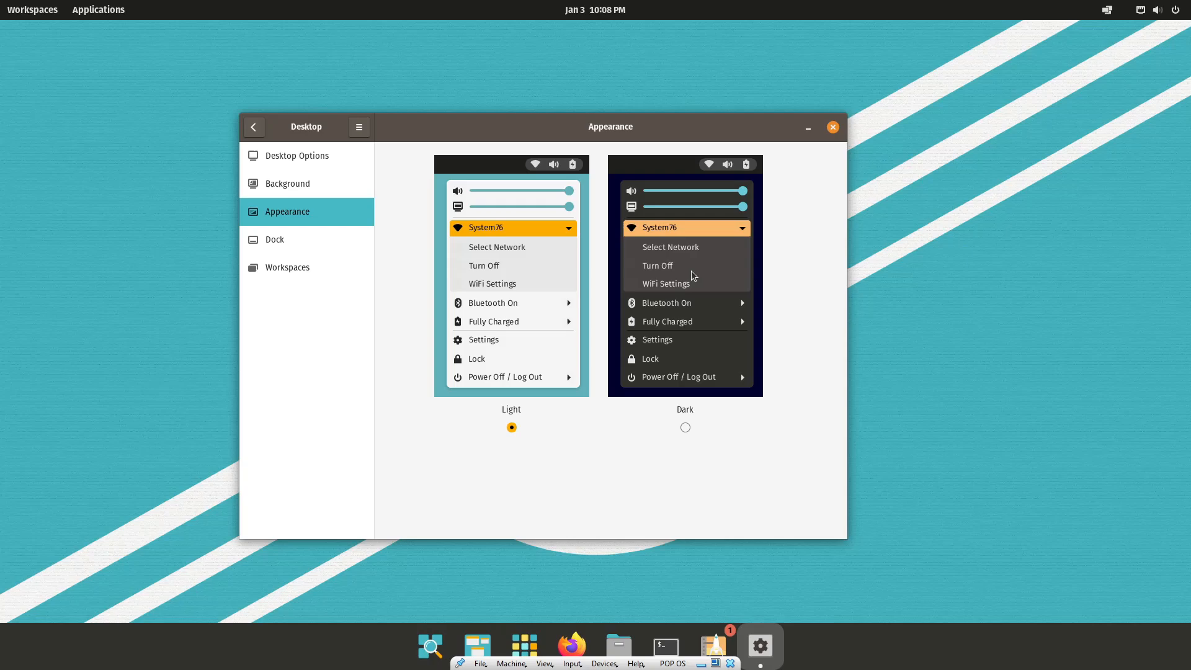
Minimize the settings window and view the Documents and Desktop folders in the file manager under the Light theme
left_click(807, 128)
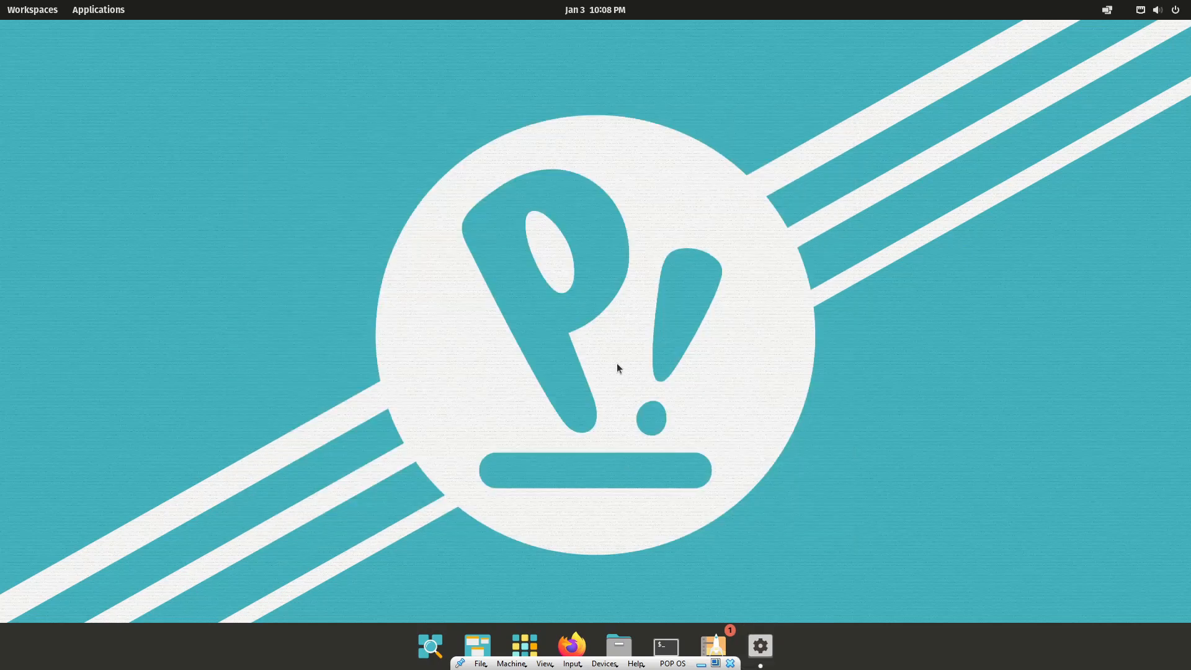
left_click(631, 655)
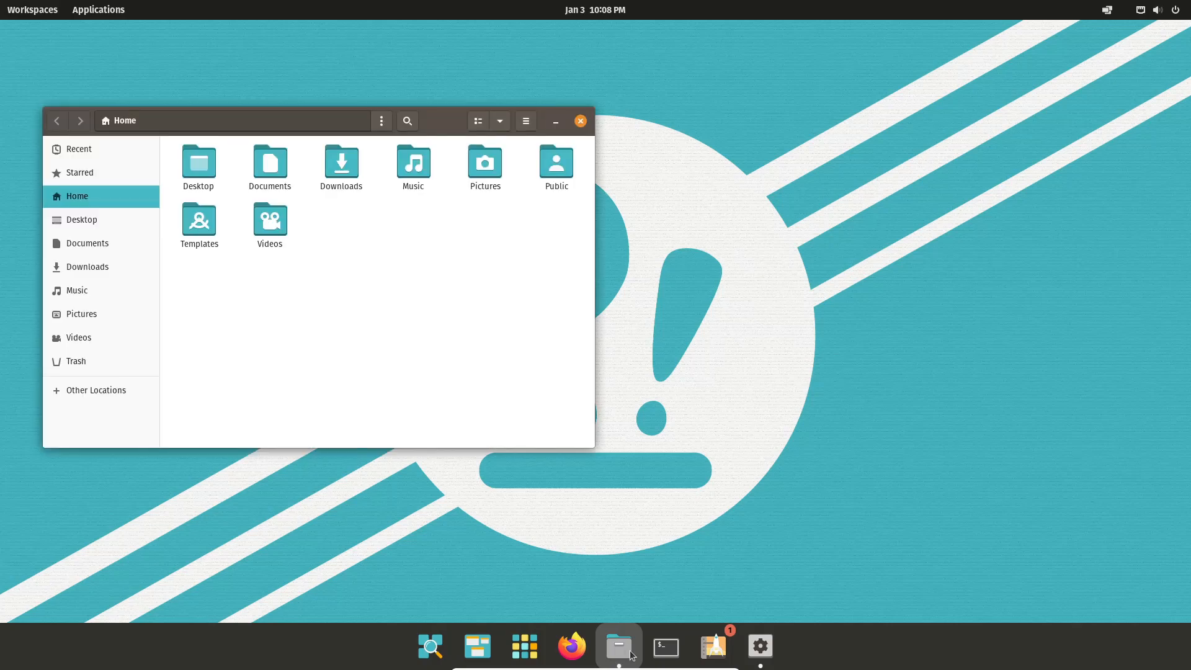
left_click(90, 242)
left_click(81, 219)
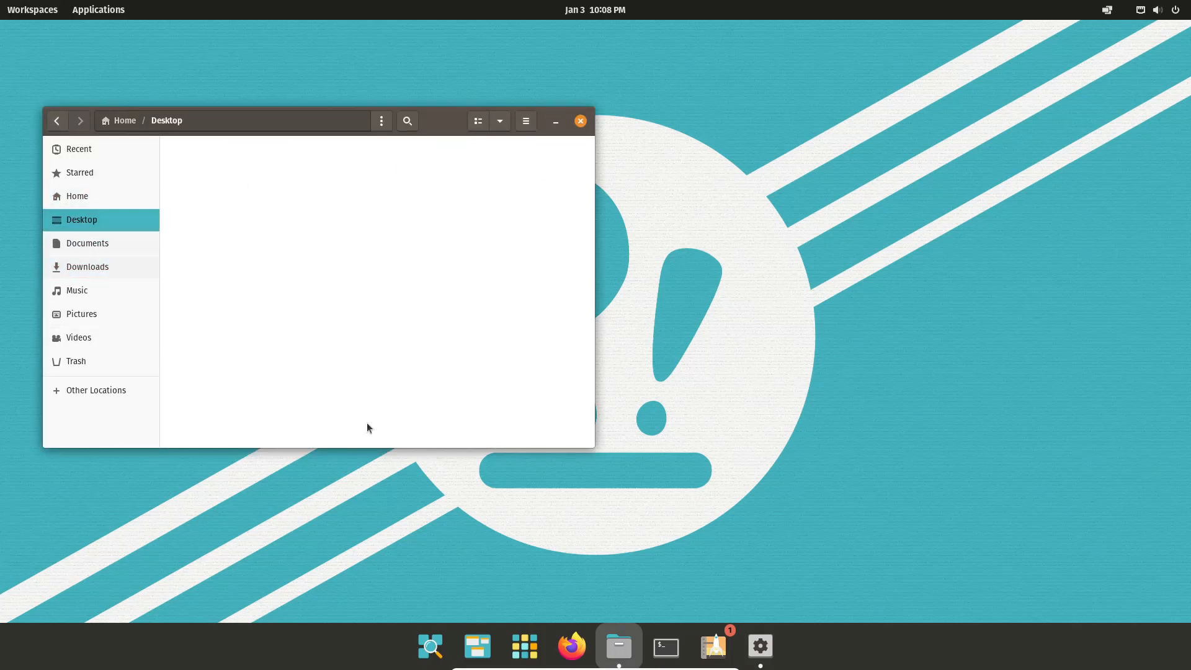
Bring back the appearance settings, try the Dark theme, and return to the Light theme
left_click(767, 639)
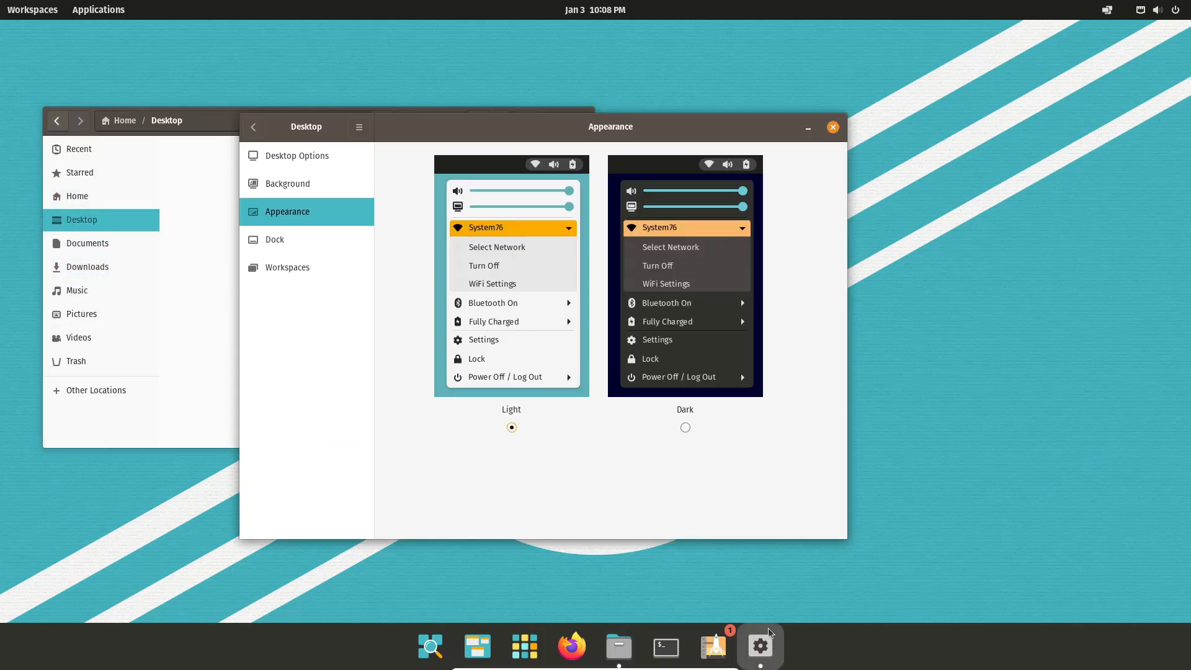
left_click(685, 427)
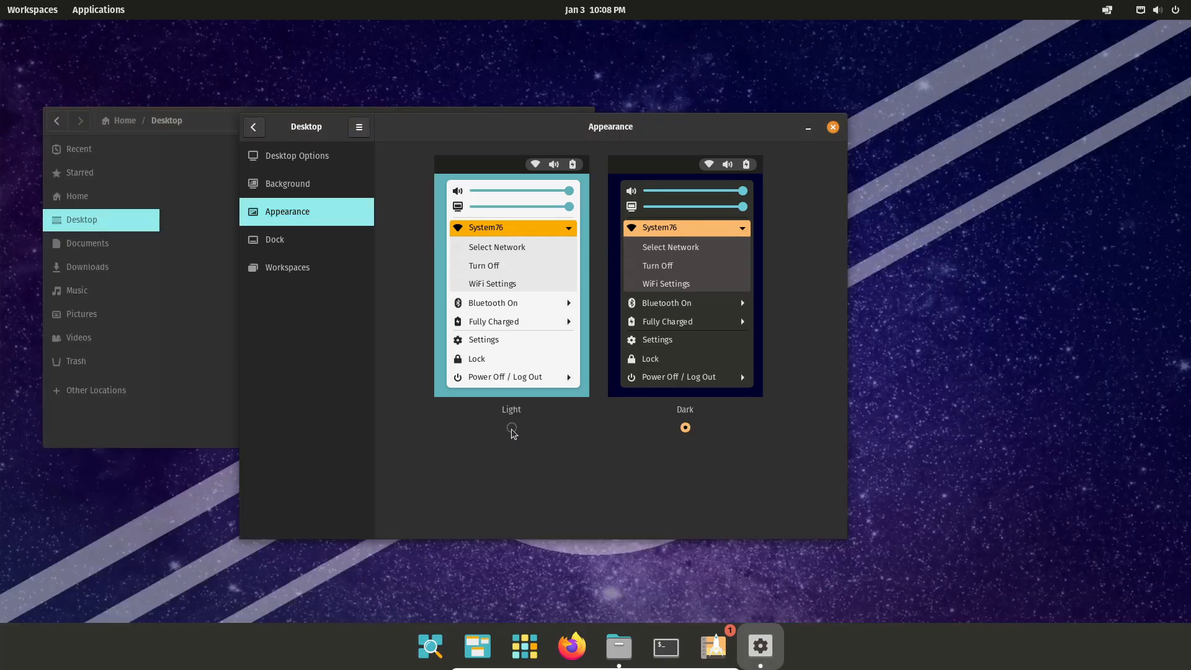
left_click(512, 427)
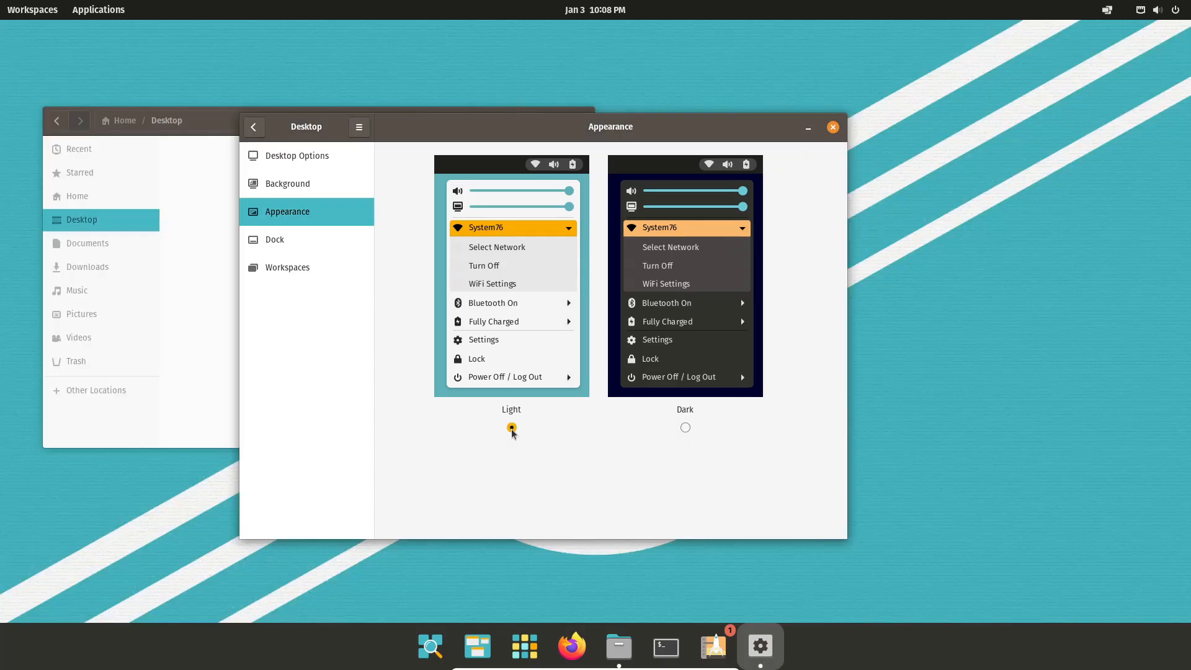
Turn the dock off and on again, look through its visibility, size and position options, and return to the Appearance page
left_click(305, 244)
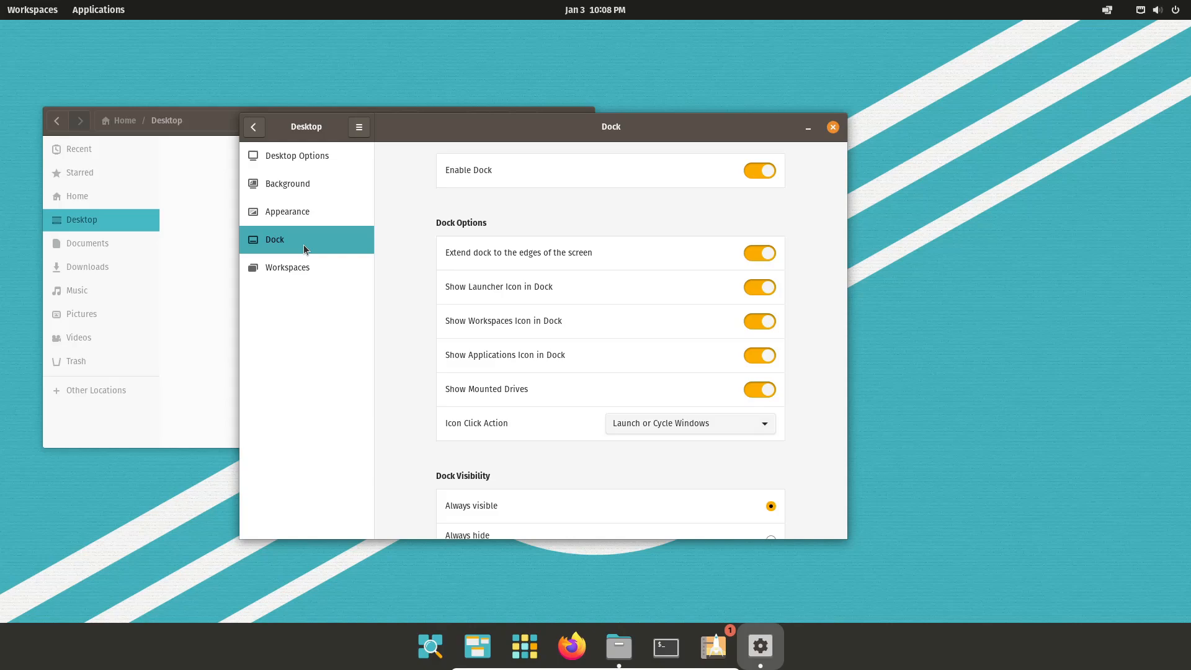
left_click(758, 178)
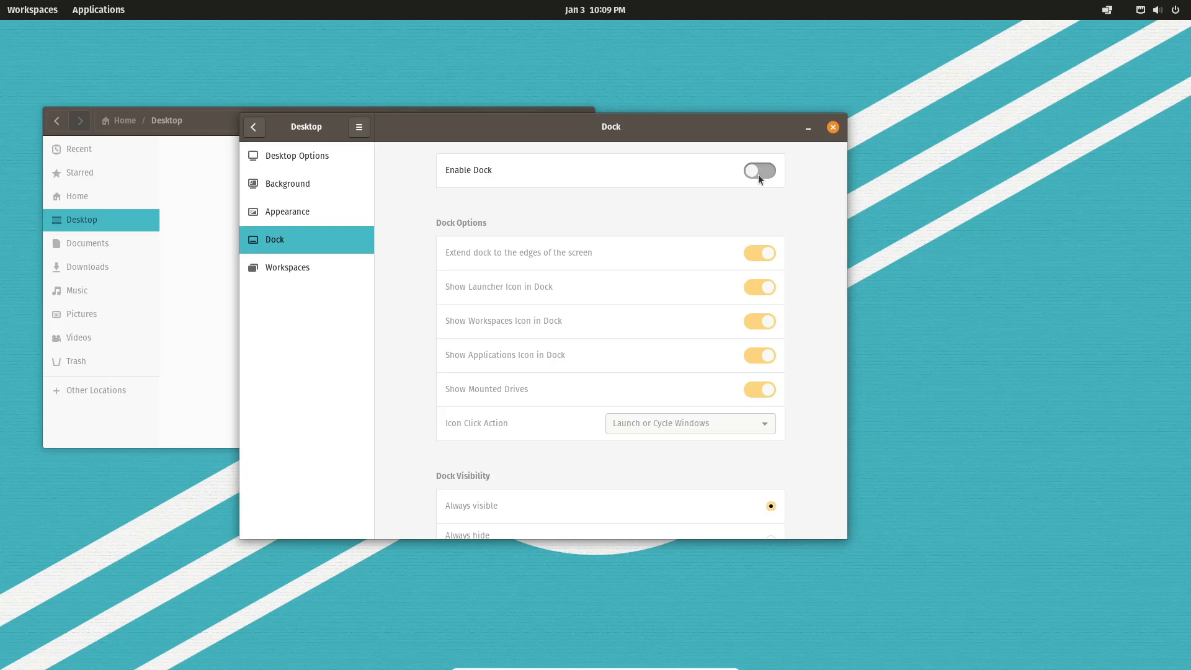
left_click(759, 179)
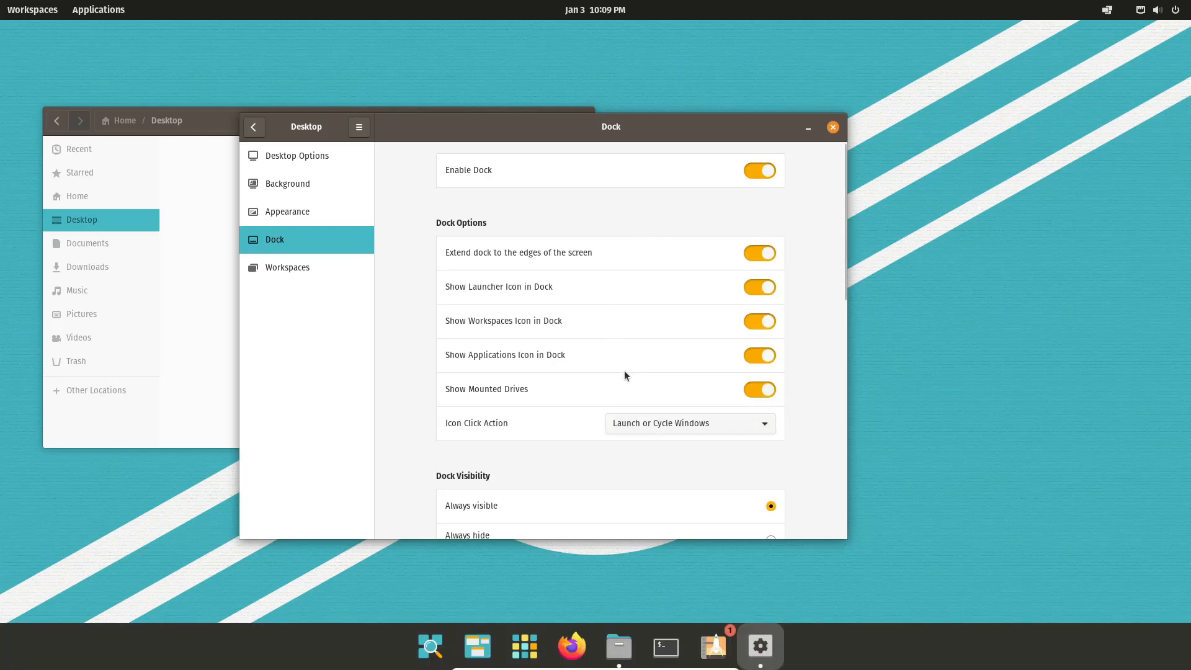
scroll(611, 451, "down", 3)
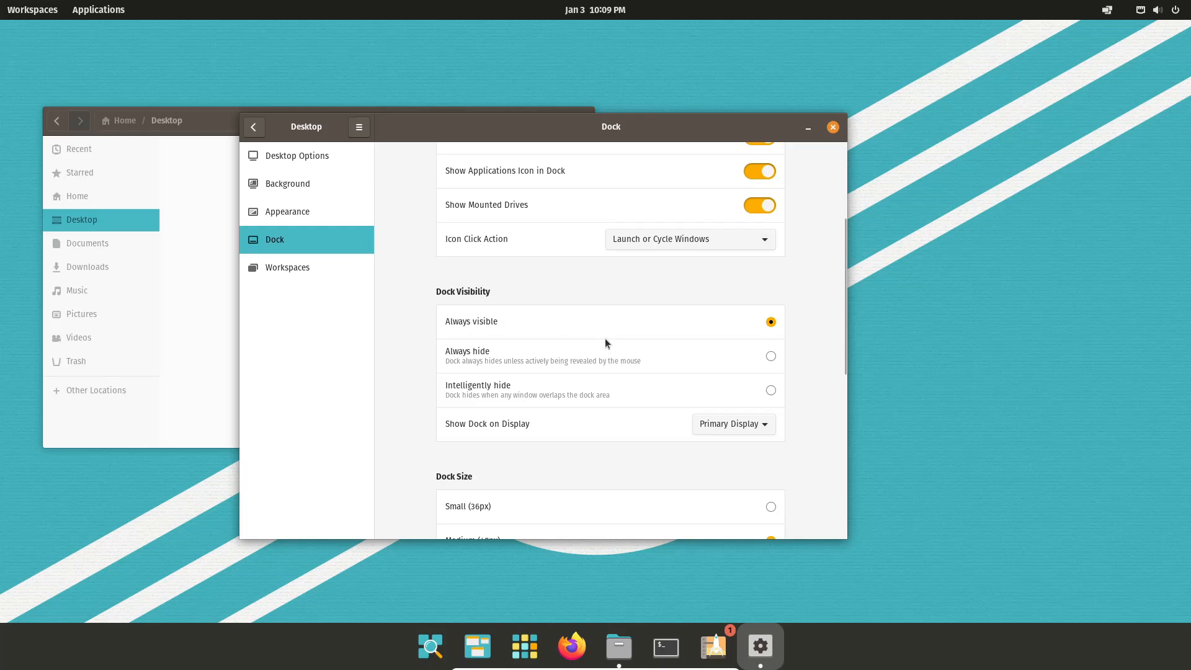
scroll(606, 343, "down", 1)
scroll(568, 499, "down", 8)
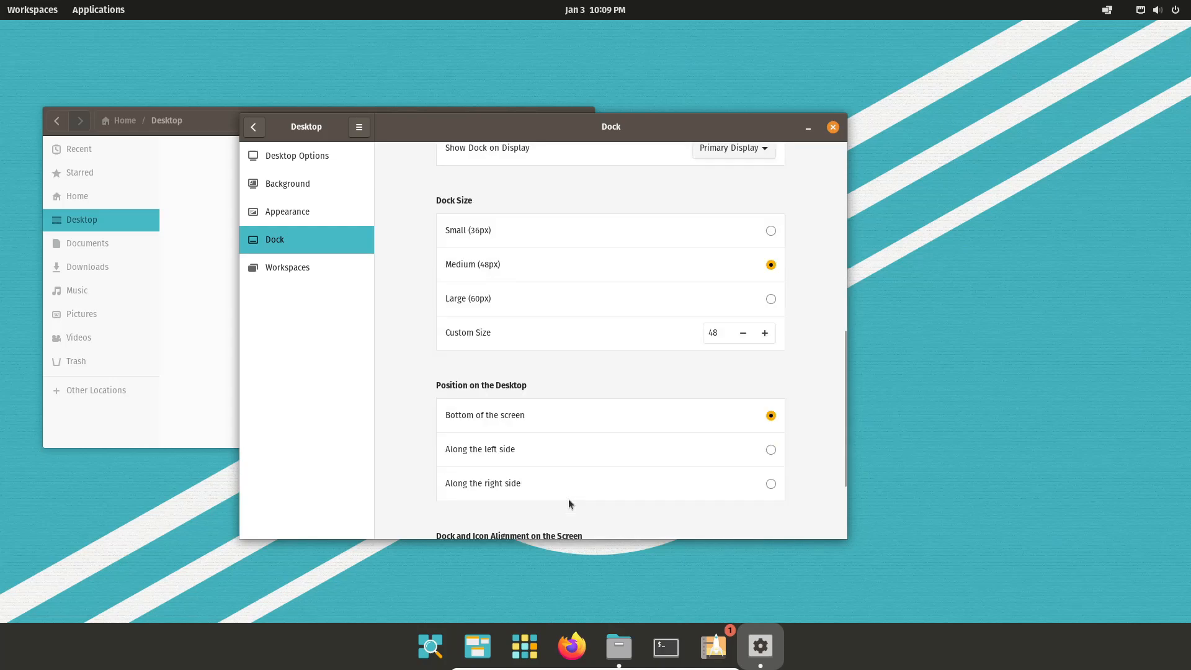
left_click(306, 213)
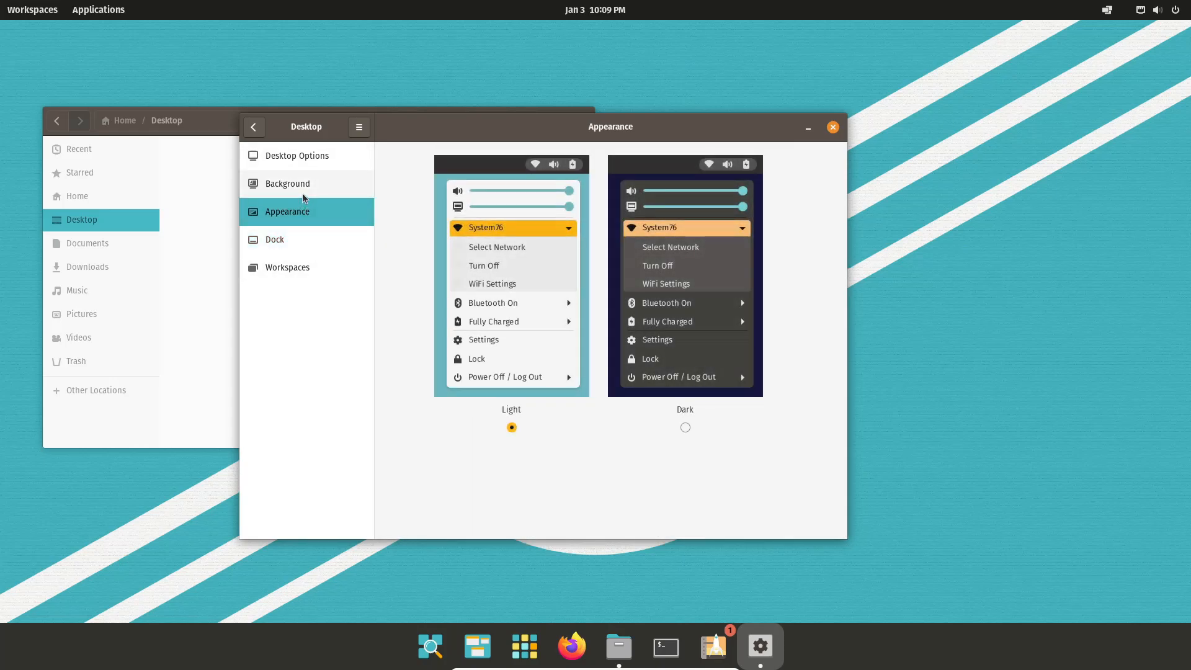
Open the Background page of the Desktop settings, browse the wallpapers, and set the blue cave illustration as the background
left_click(287, 184)
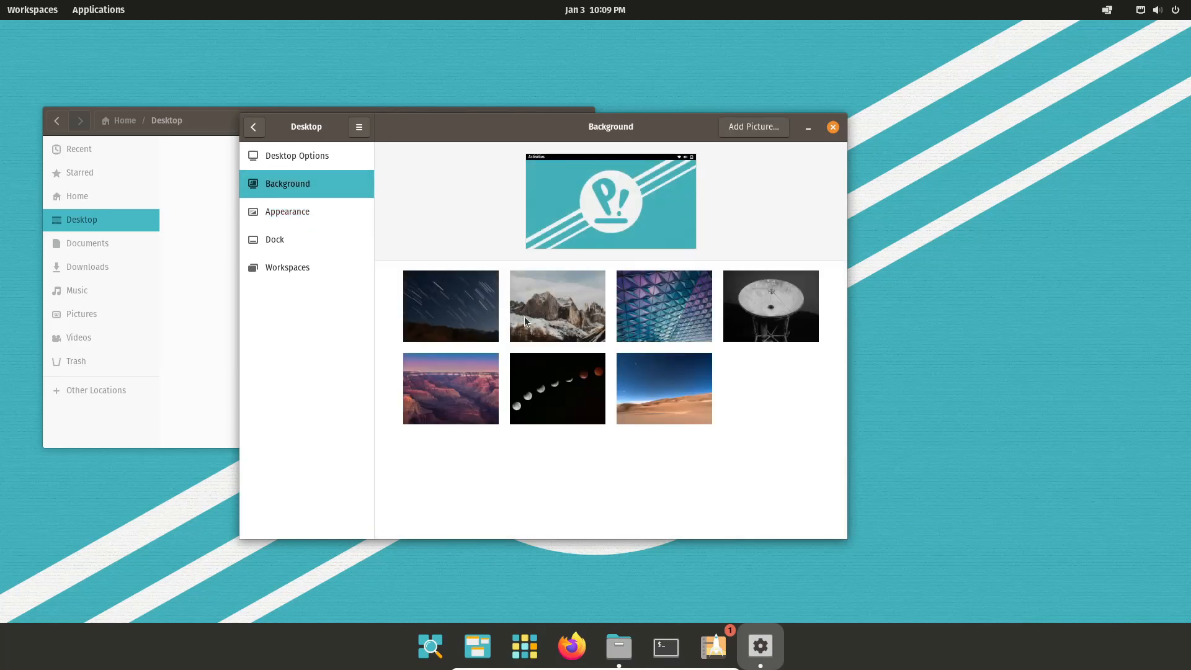
scroll(694, 459, "down", 1)
scroll(695, 459, "down", 3)
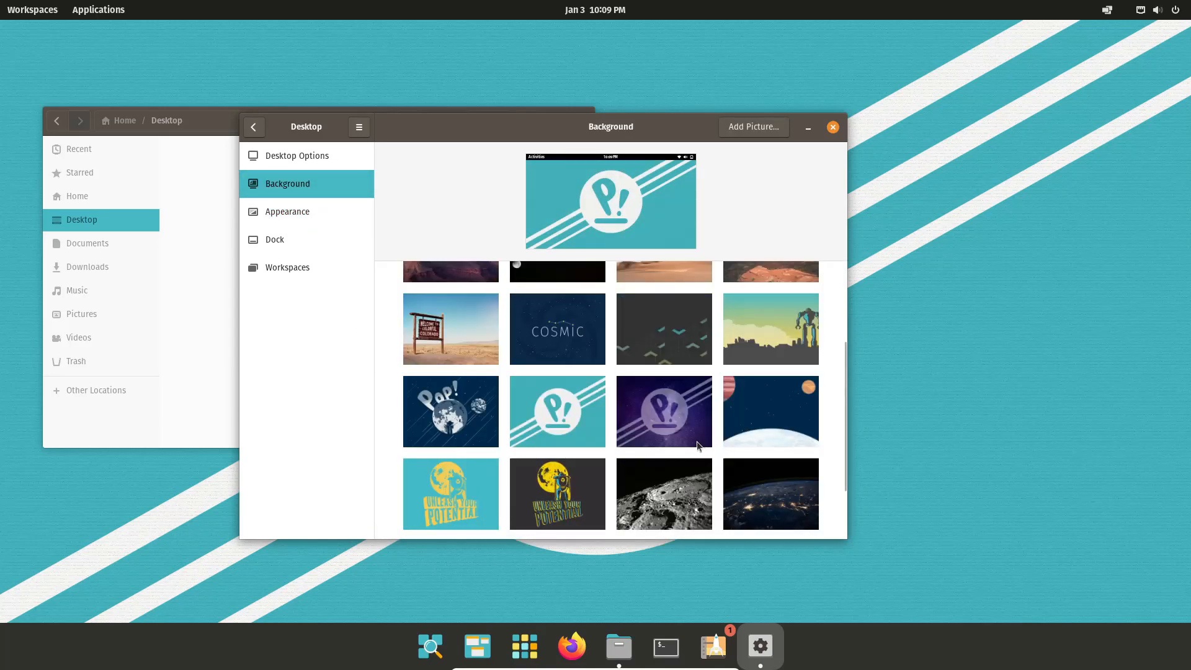
scroll(590, 531, "down", 4)
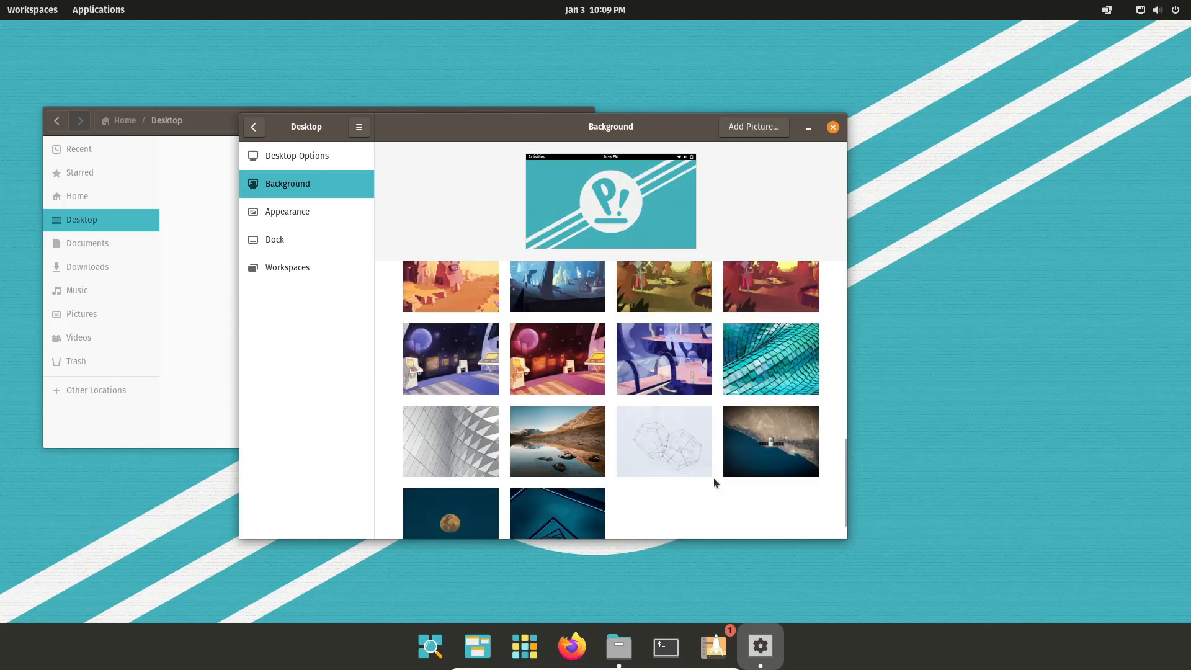
scroll(668, 474, "up", 2)
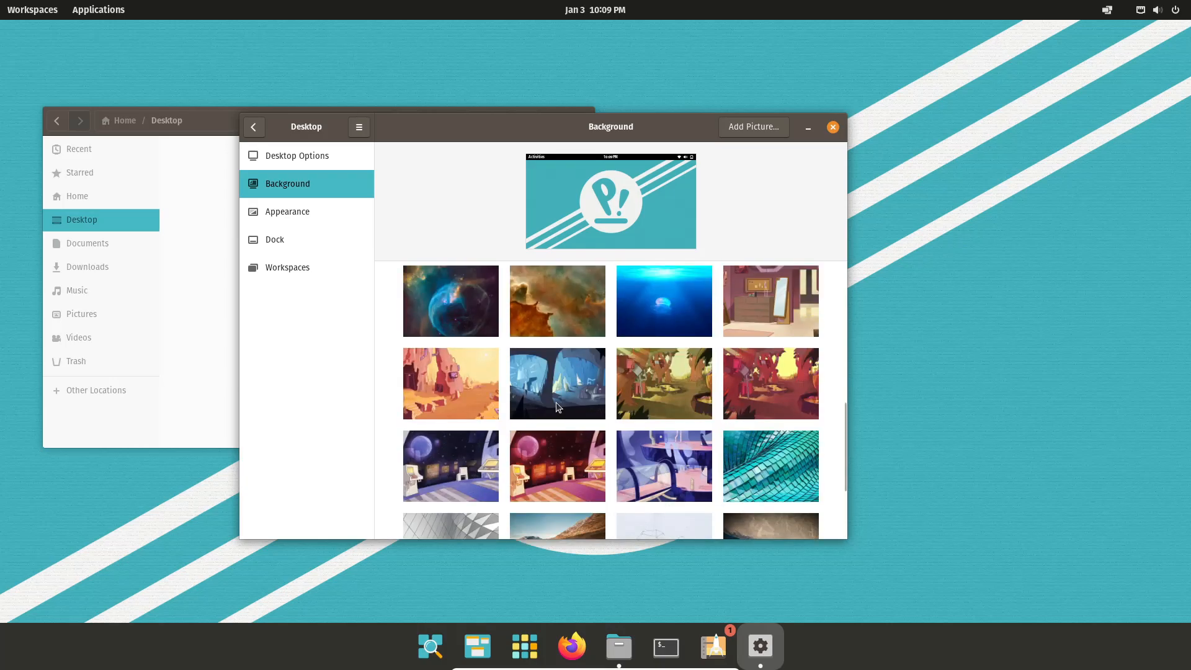
left_click(557, 407)
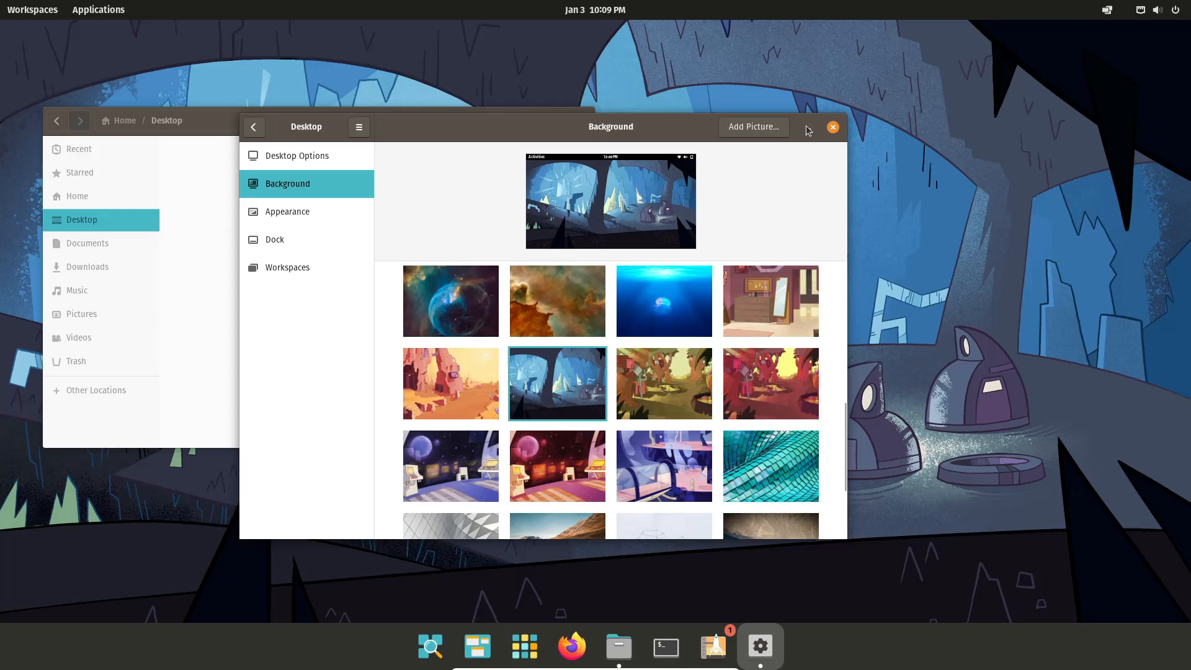
Close the file manager window and move the settings window aside to uncover more of the desktop background
left_click(235, 158)
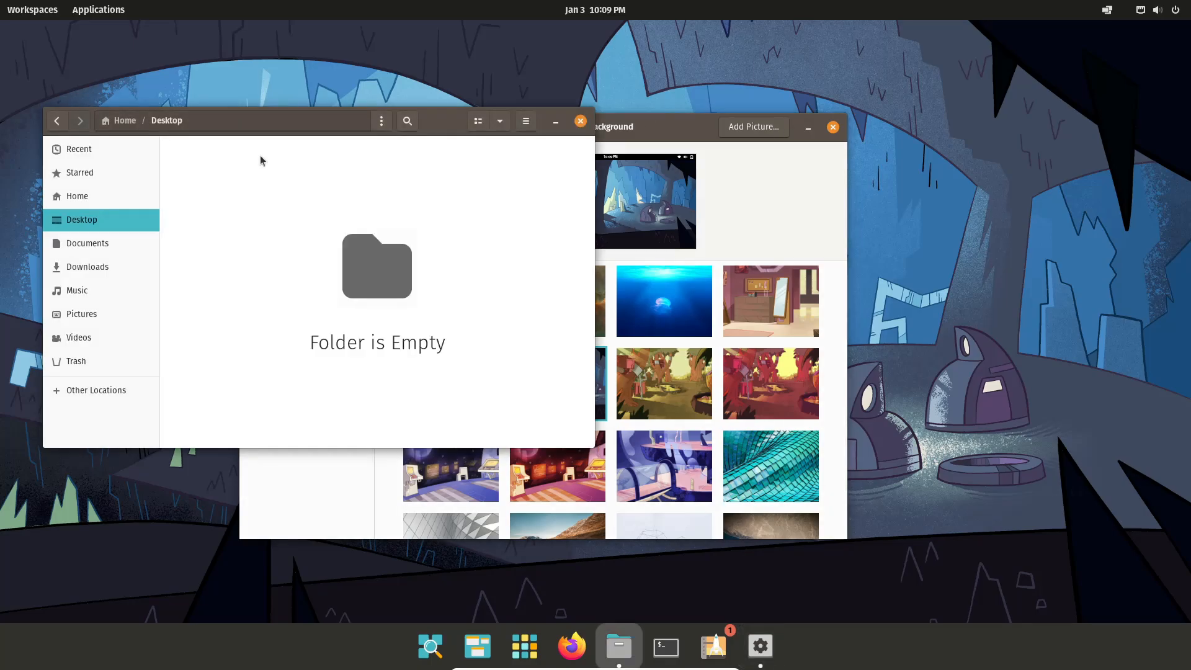
left_click(581, 122)
left_click_drag(644, 123, 440, 97)
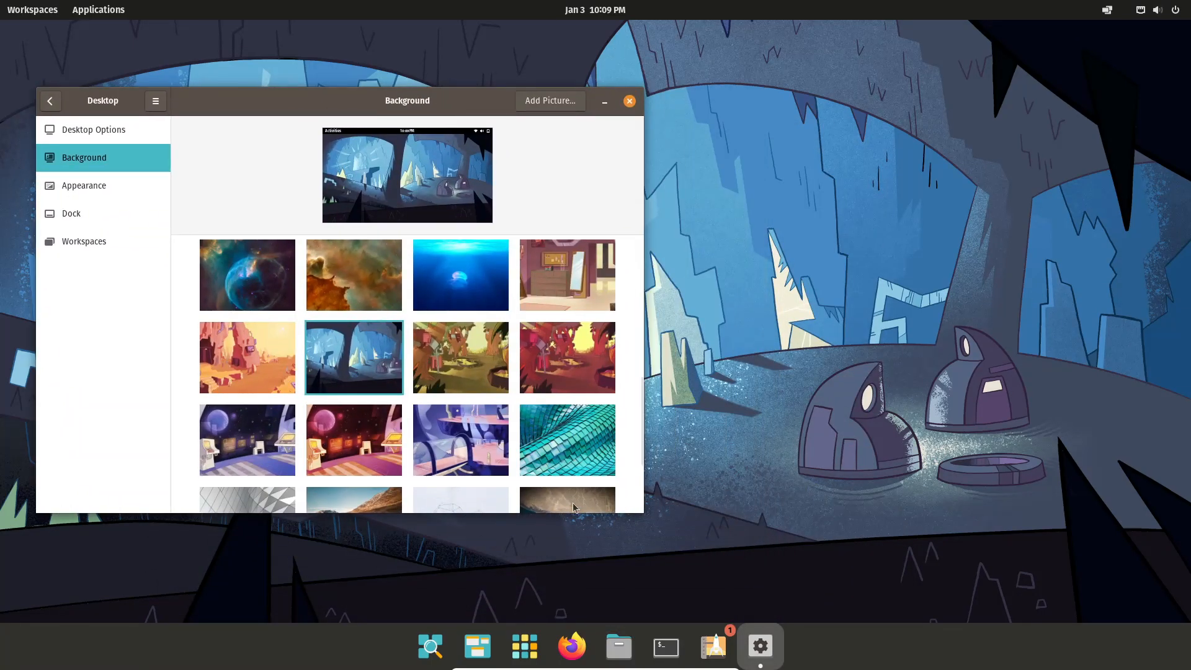
Try the underwater jellyfish and blue cave wallpapers, and set the orange desert canyon illustration as the background
left_click(474, 303)
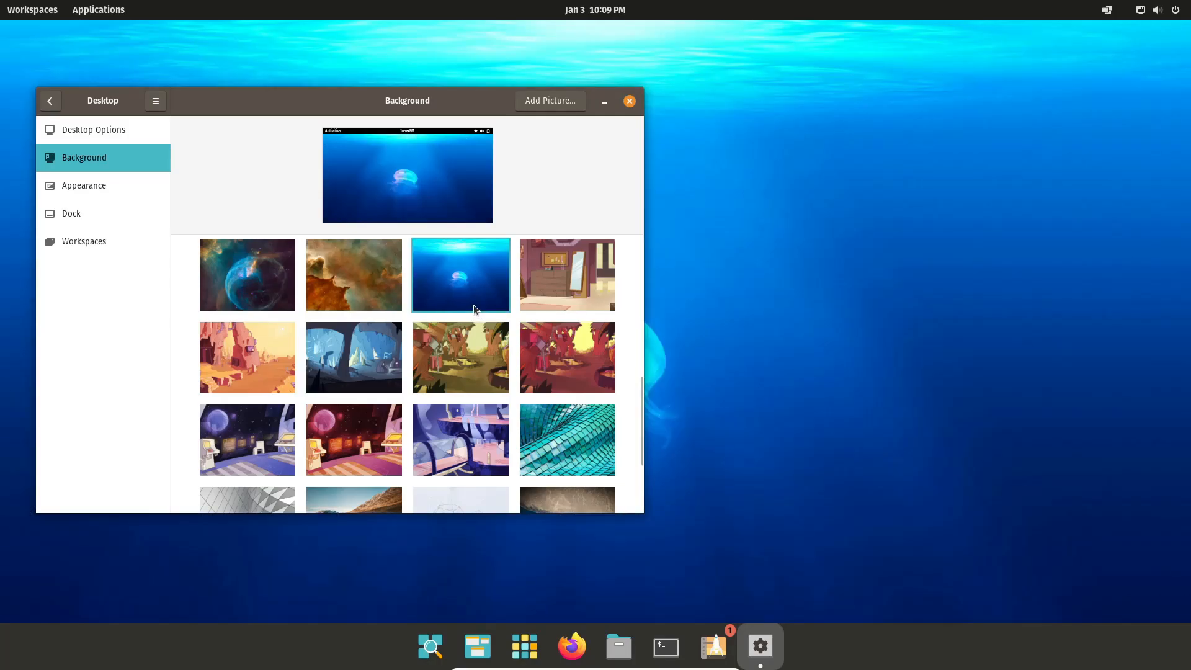
left_click(294, 378)
left_click(364, 372)
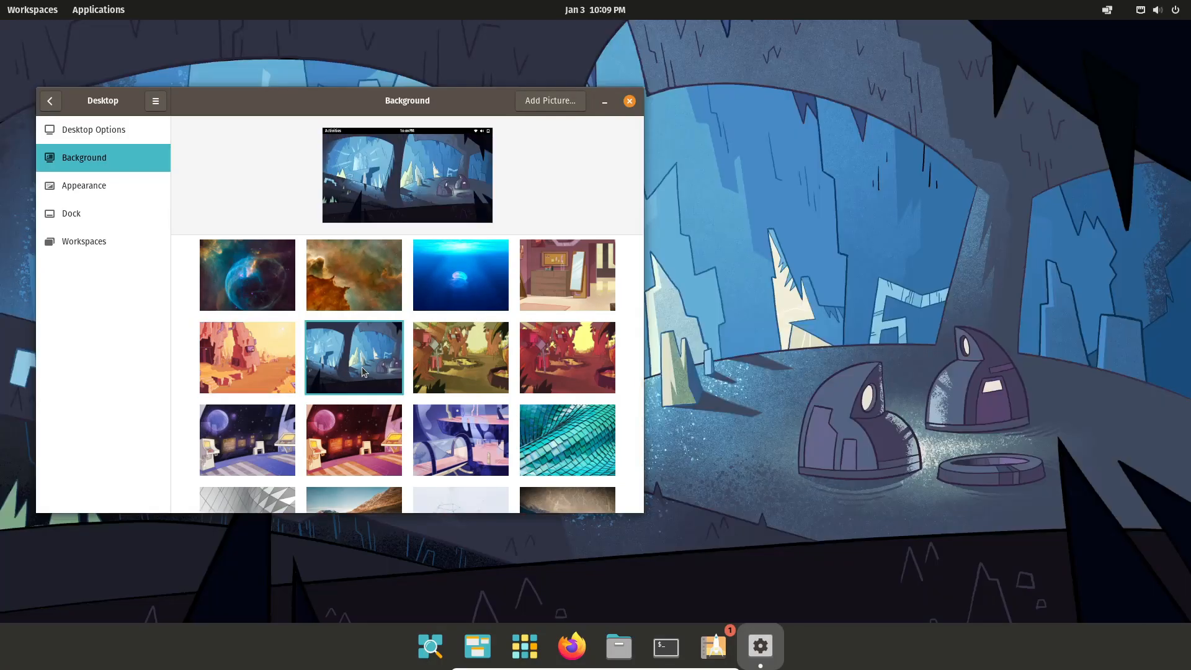
left_click(279, 363)
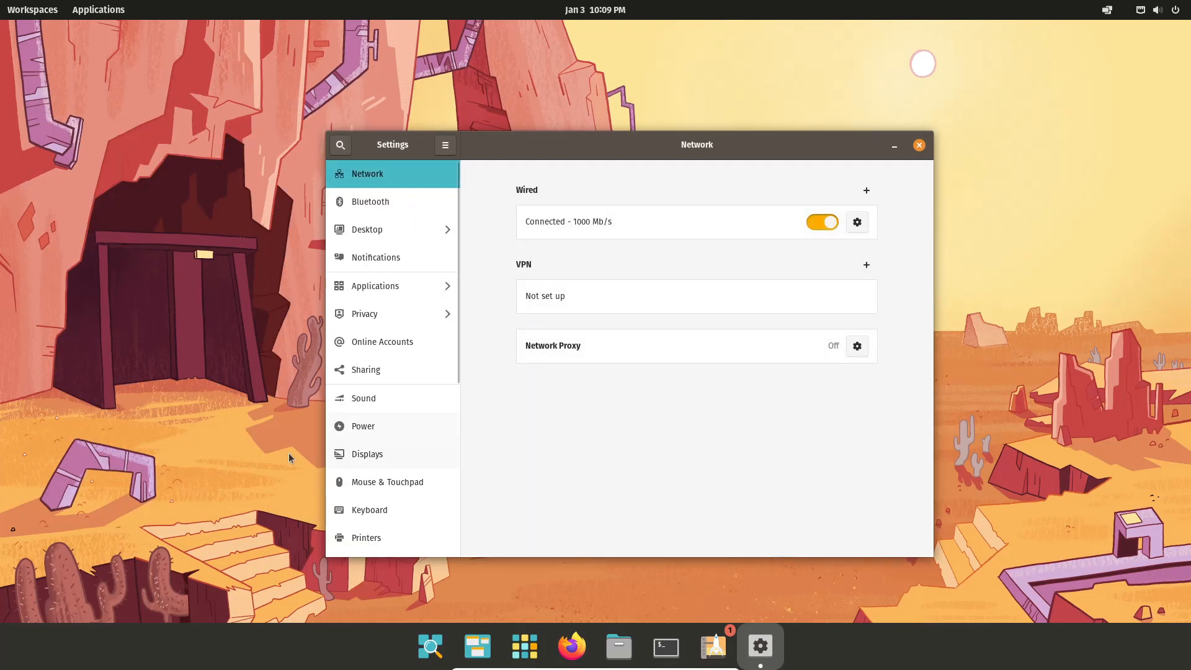
Look through the full list of system settings categories and view the Firmware page
scroll(360, 464, "down", 5)
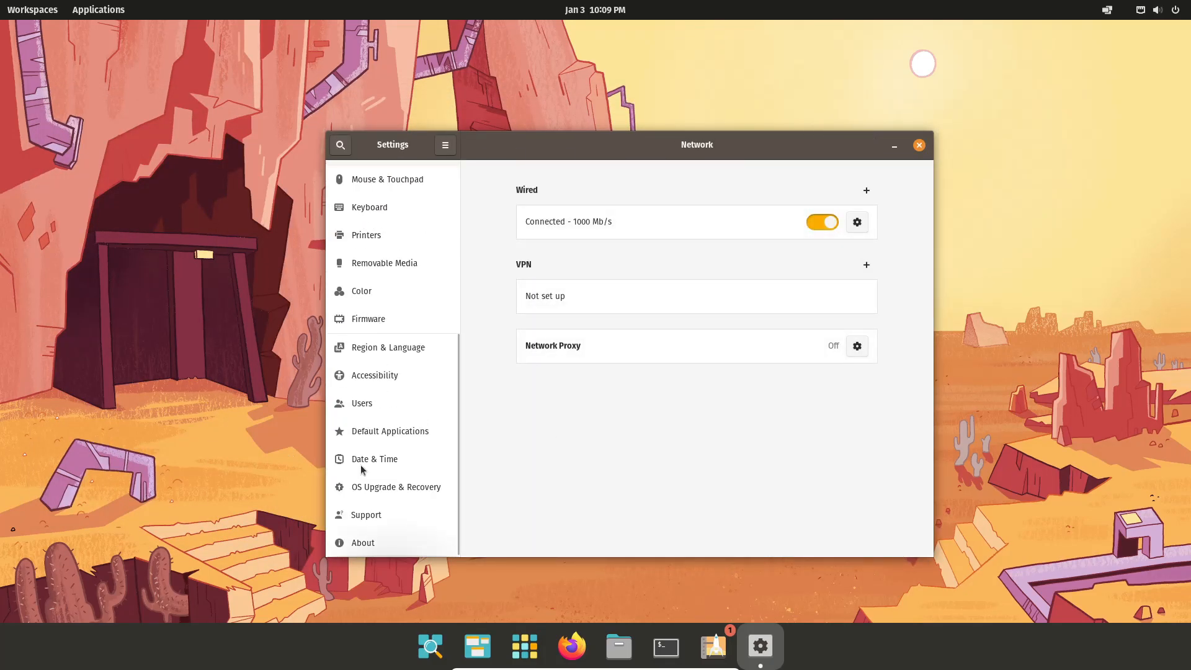
left_click(372, 318)
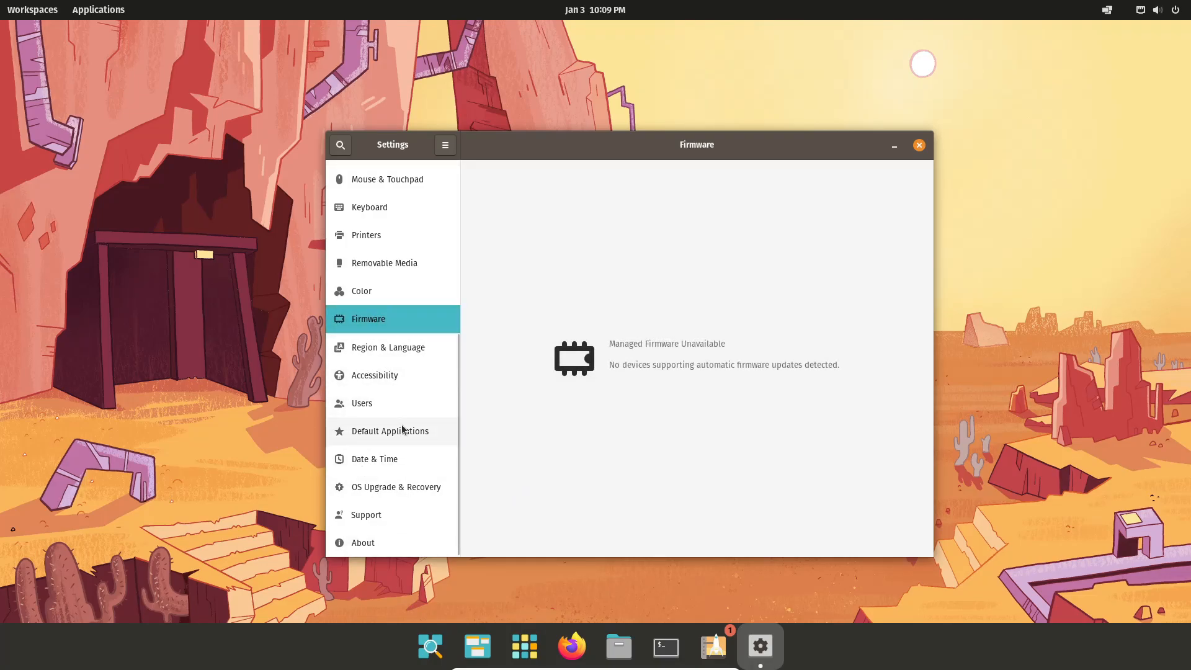
scroll(402, 428, "up", 5)
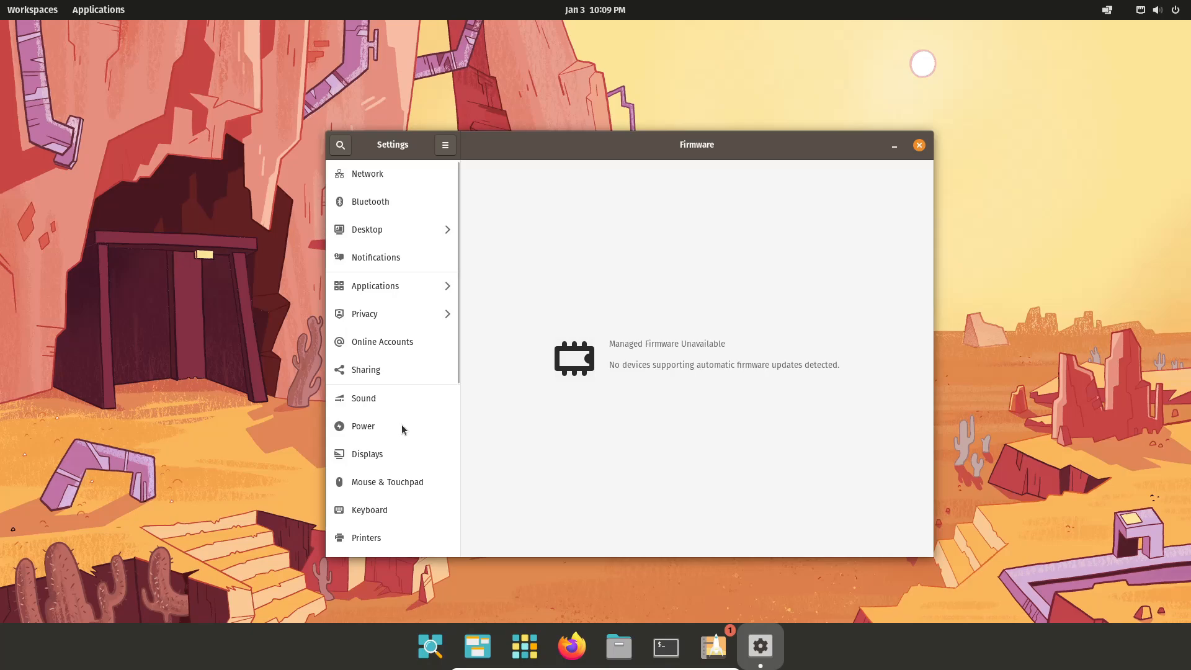
scroll(401, 427, "down", 3)
scroll(401, 427, "up", 3)
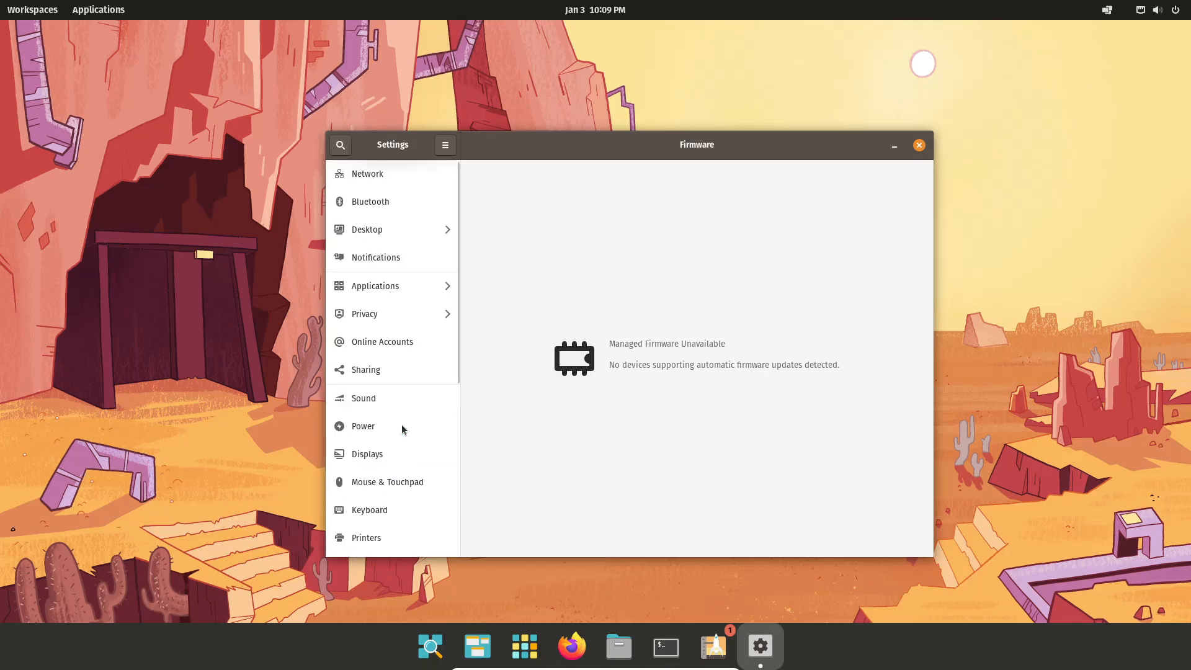